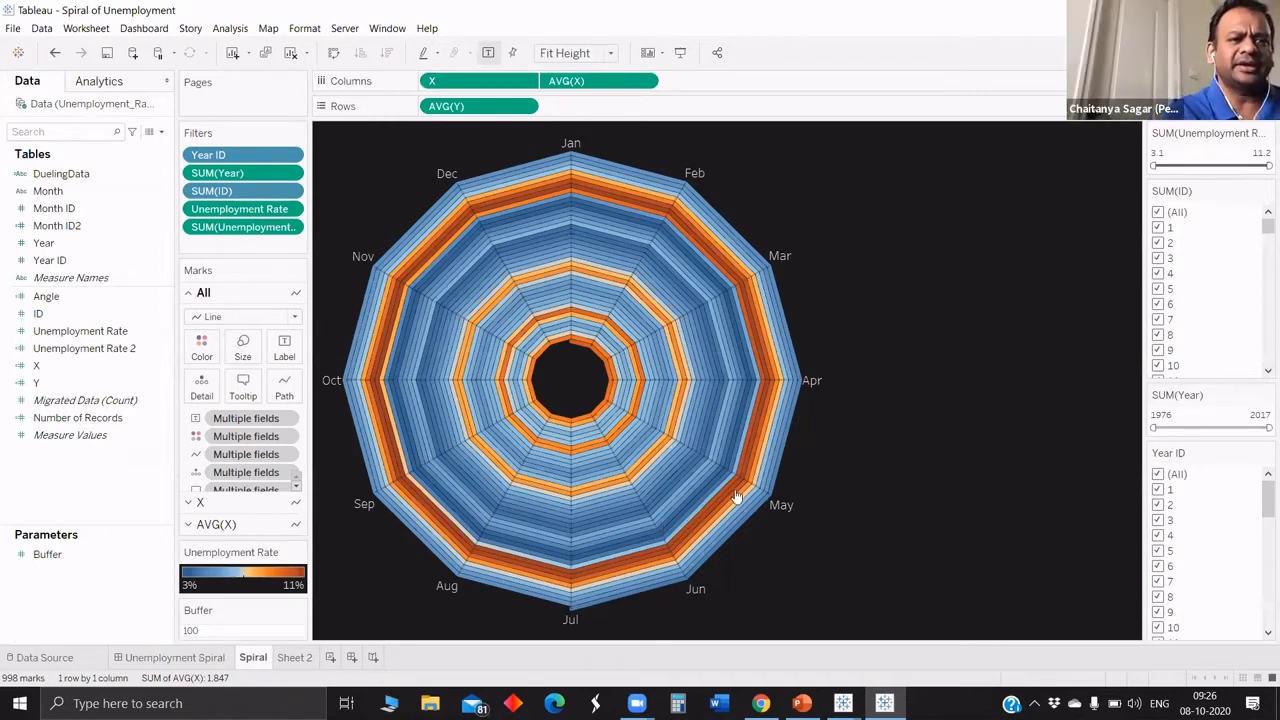
Examine the Unemployment Spiral dashboard's title text and the unemployment rates of individual months around the Spiral chart.
mouse_move(730, 502)
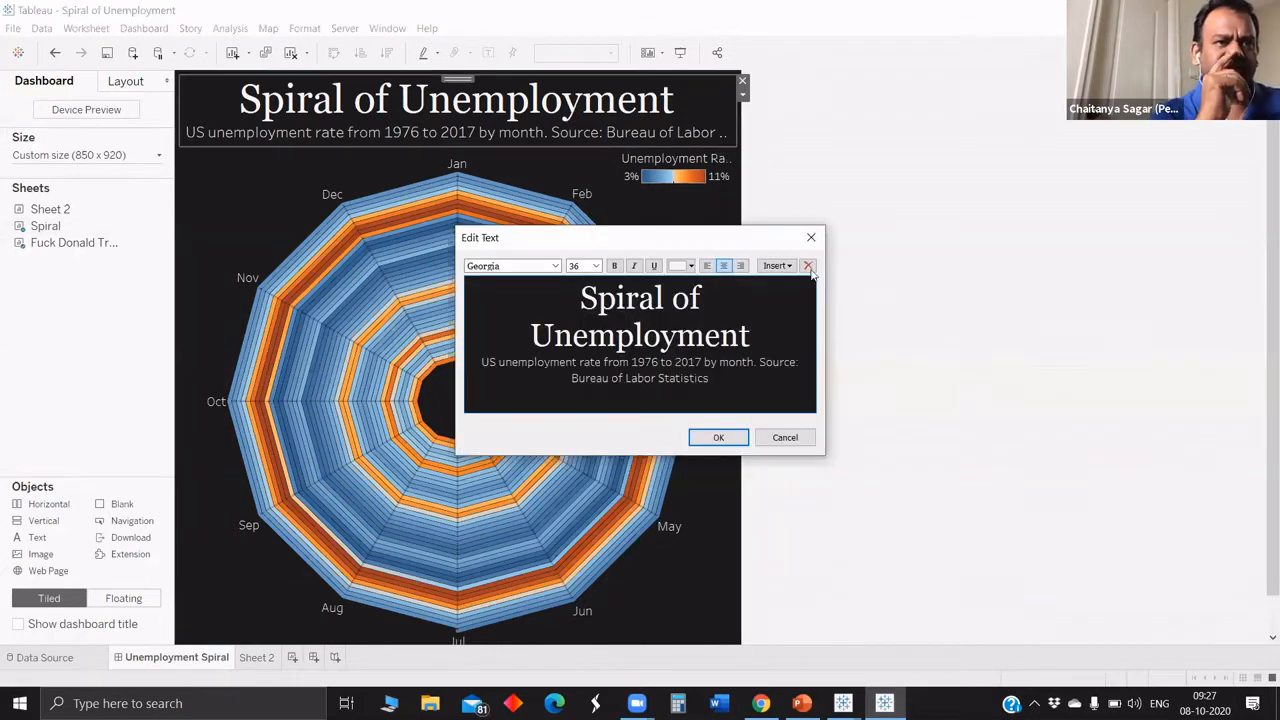
left_click_drag(710, 379, 759, 362)
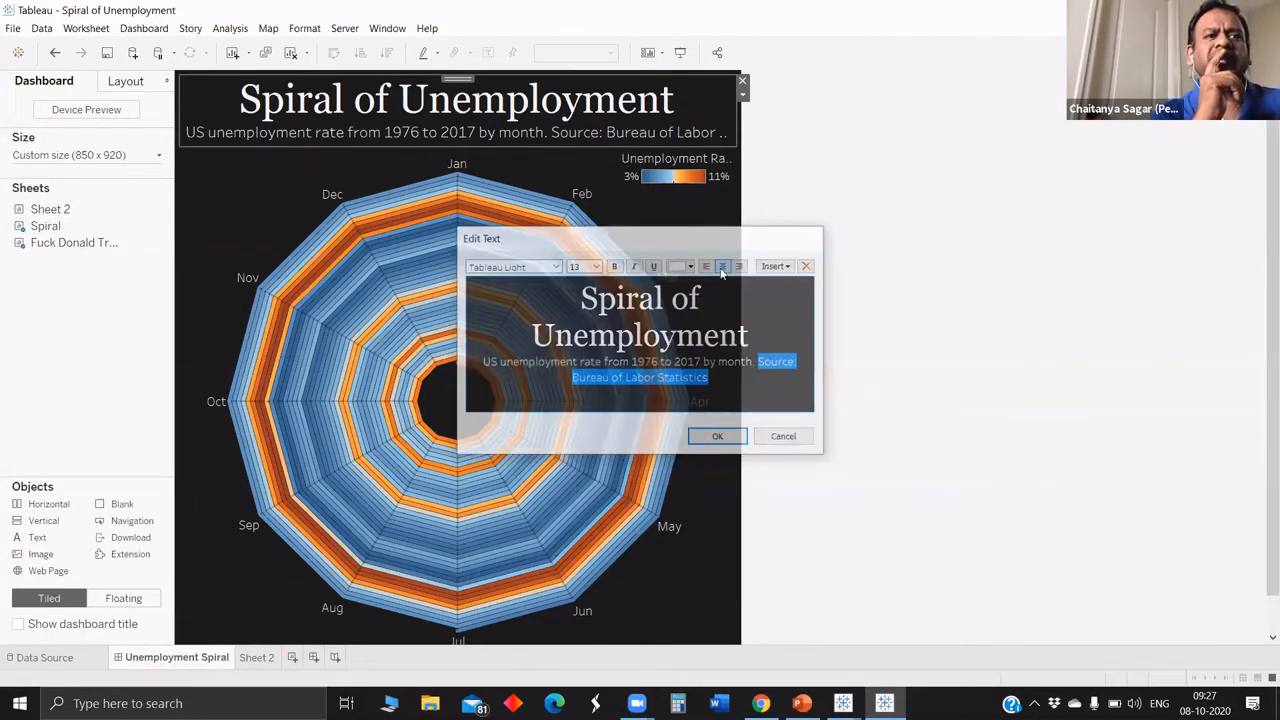
left_click(716, 437)
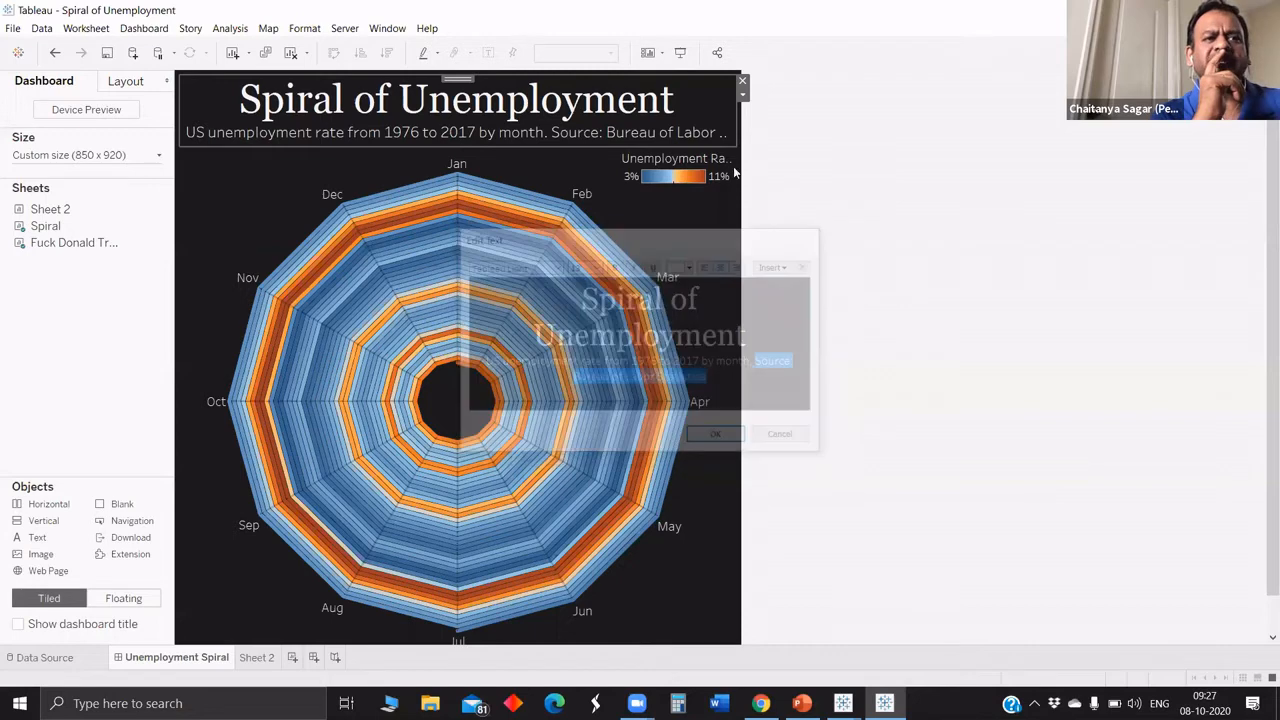
left_click(741, 408)
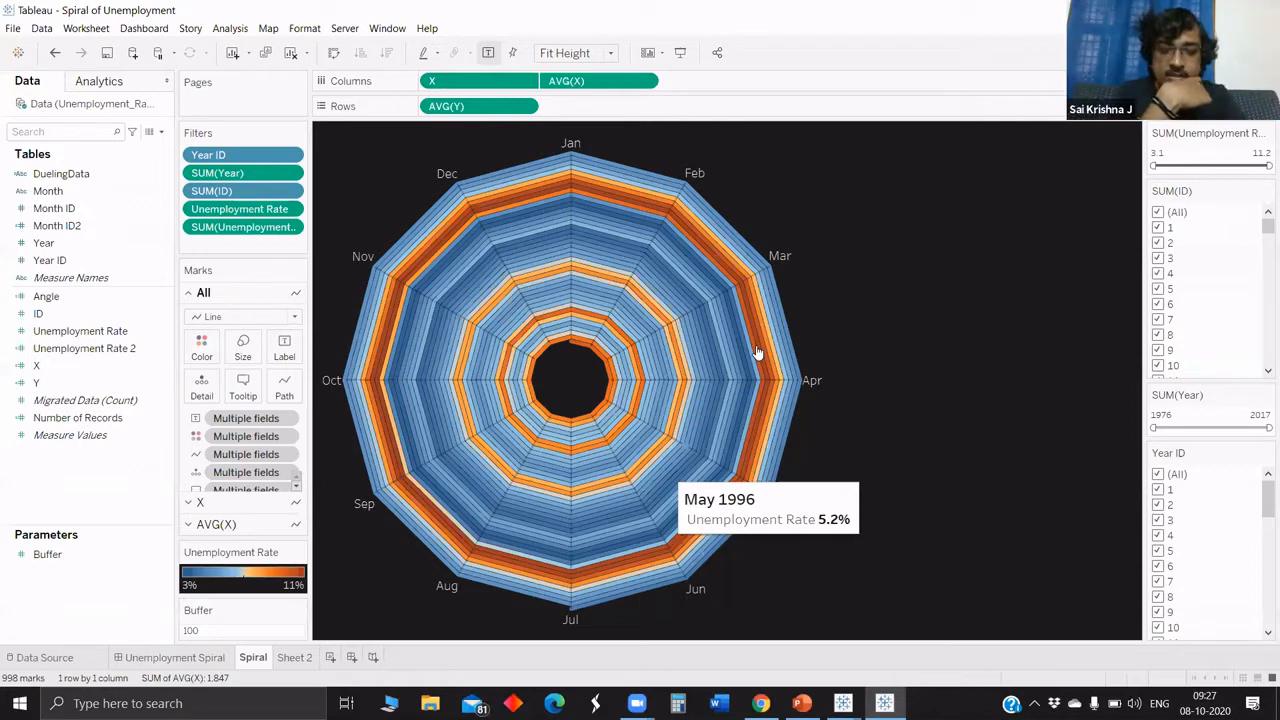
mouse_move(757, 352)
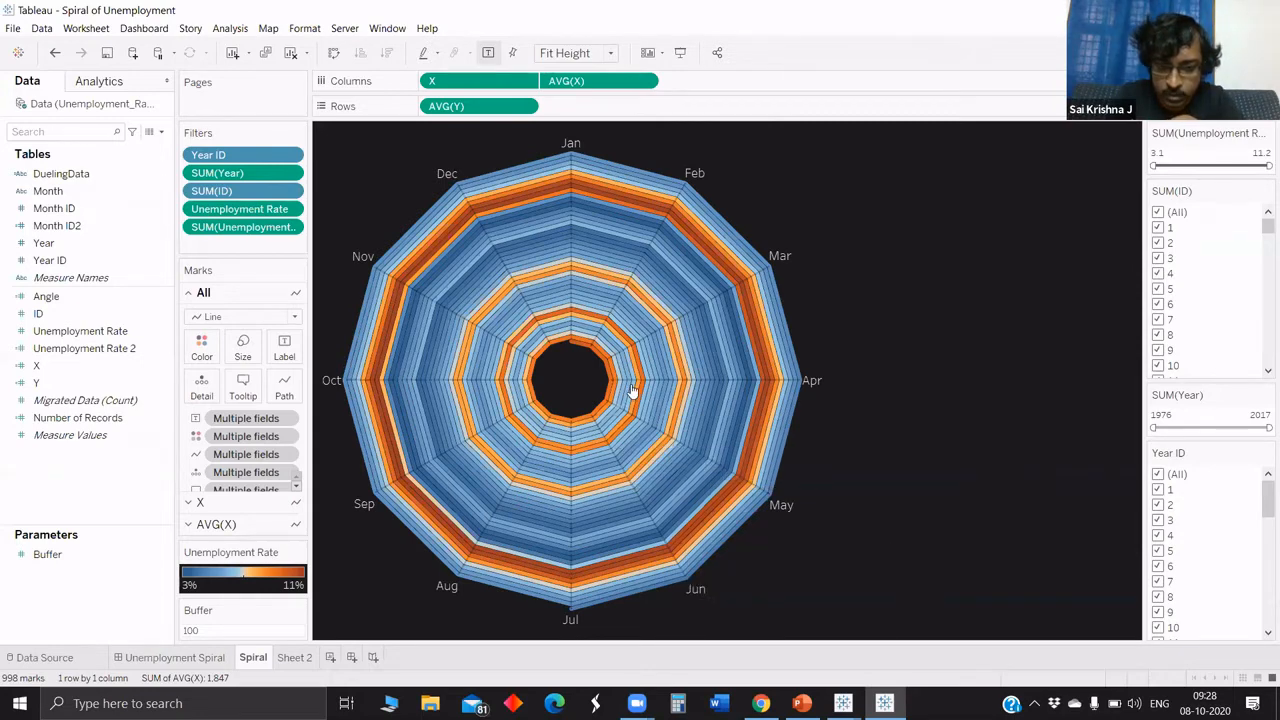
mouse_move(633, 390)
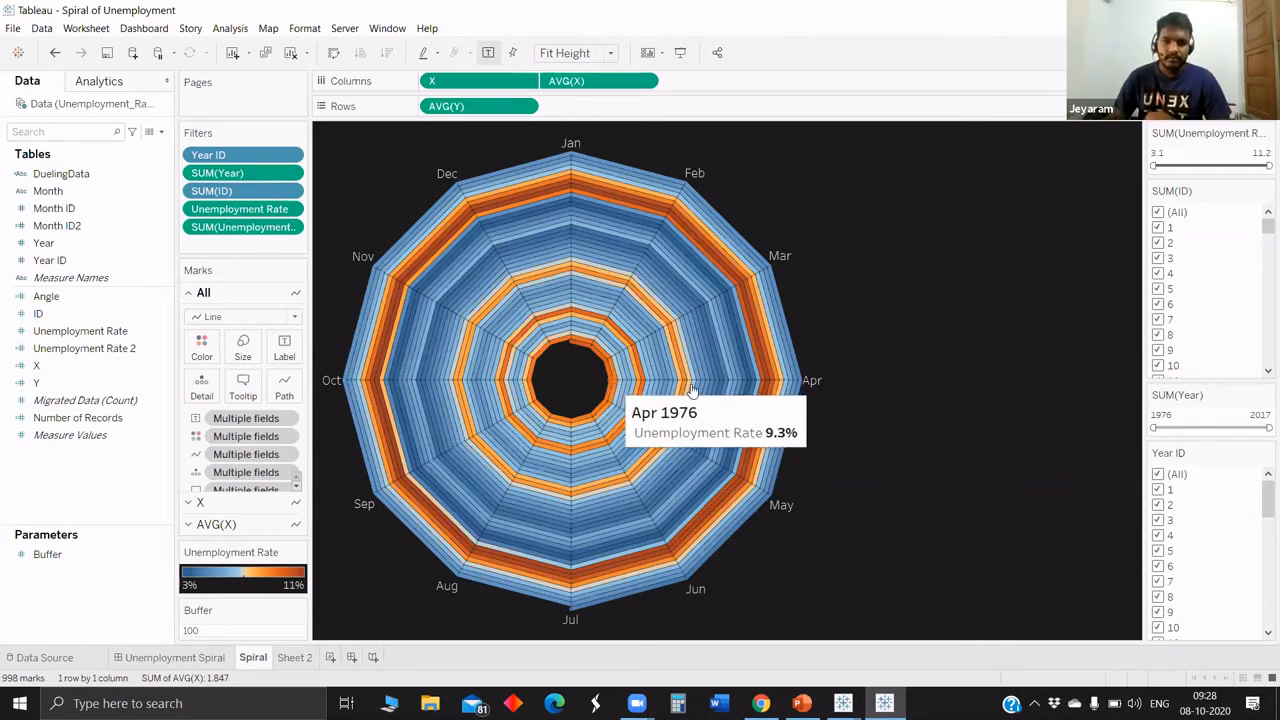
mouse_move(692, 394)
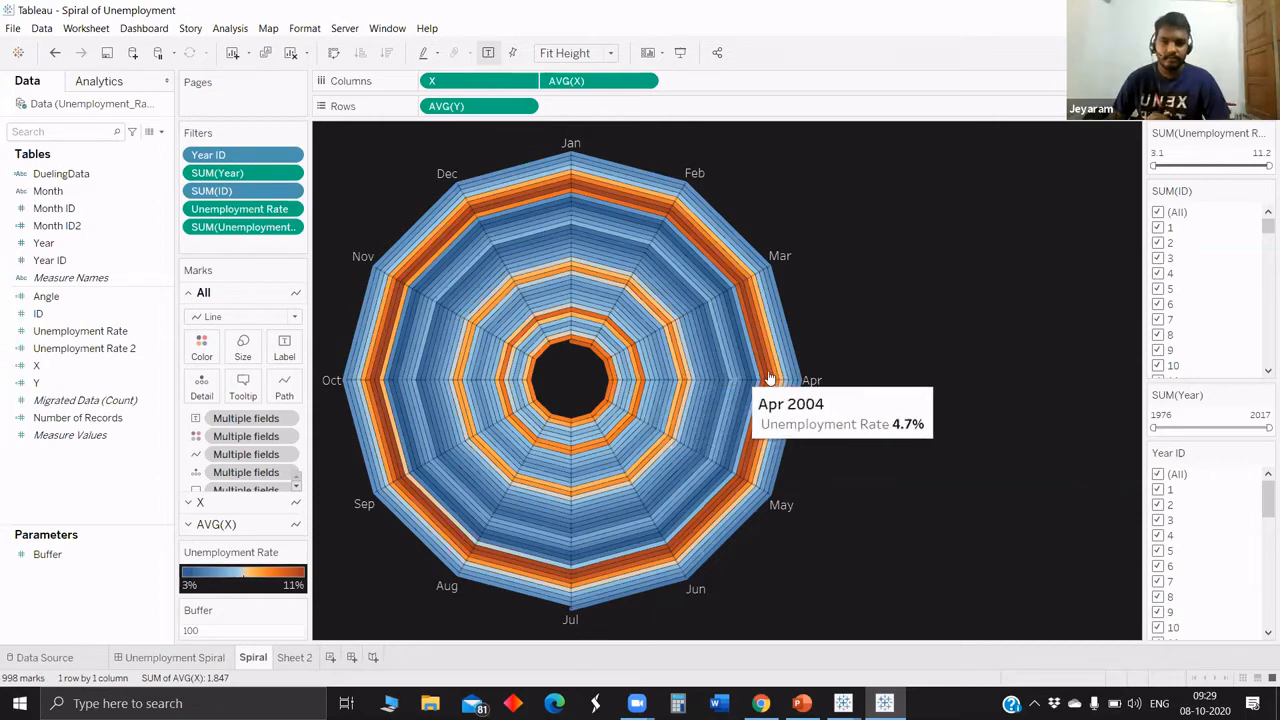
mouse_move(764, 378)
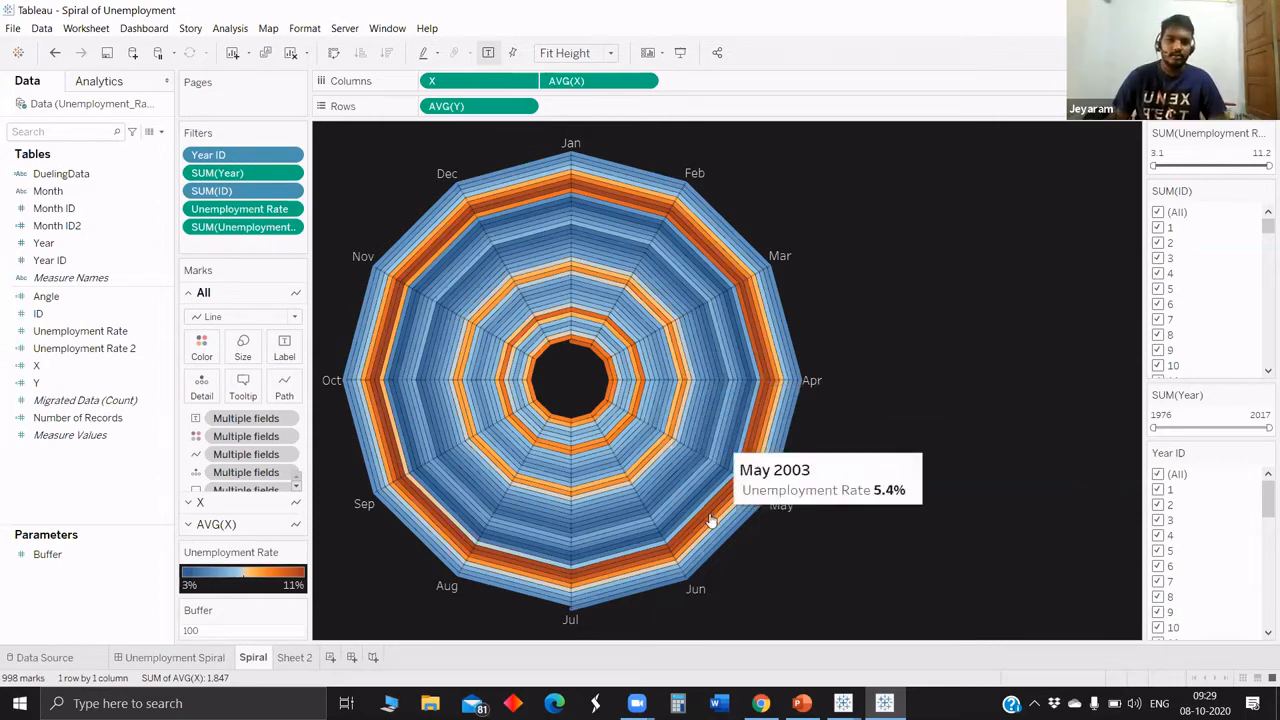
mouse_move(708, 520)
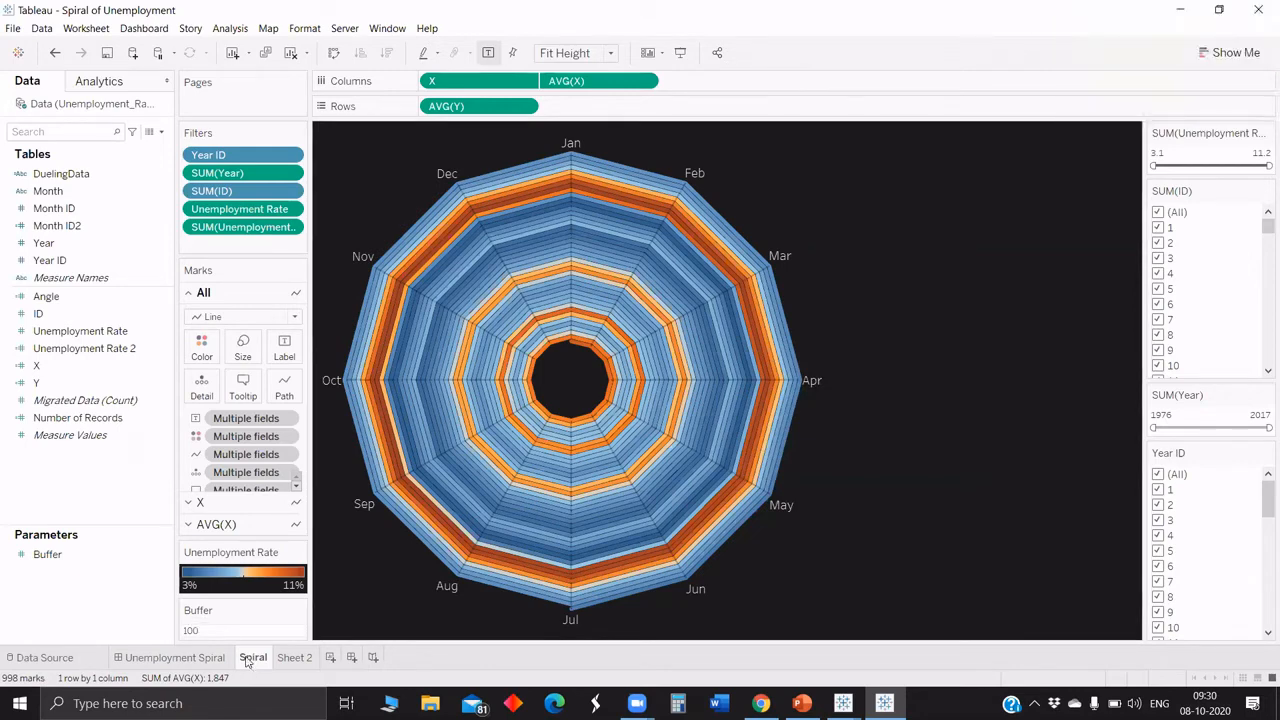
mouse_move(247, 662)
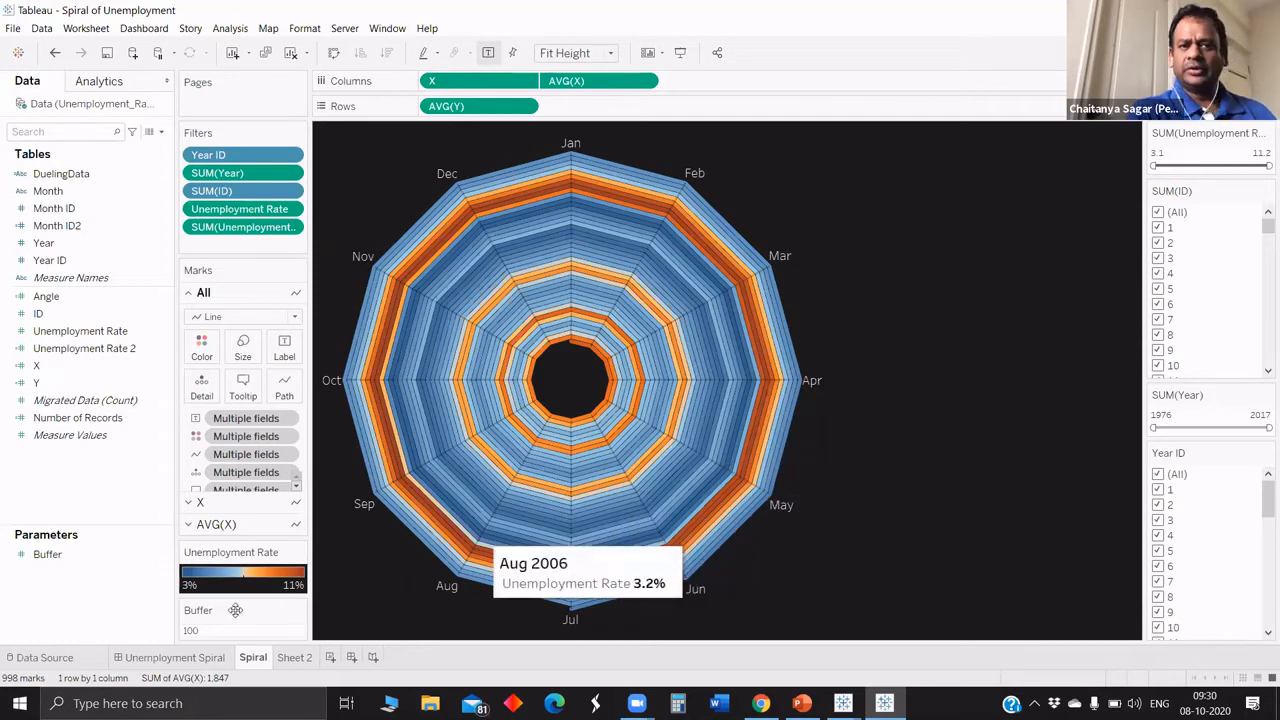
Set the Buffer parameter of the Spiral chart to 50.
left_click(213, 631)
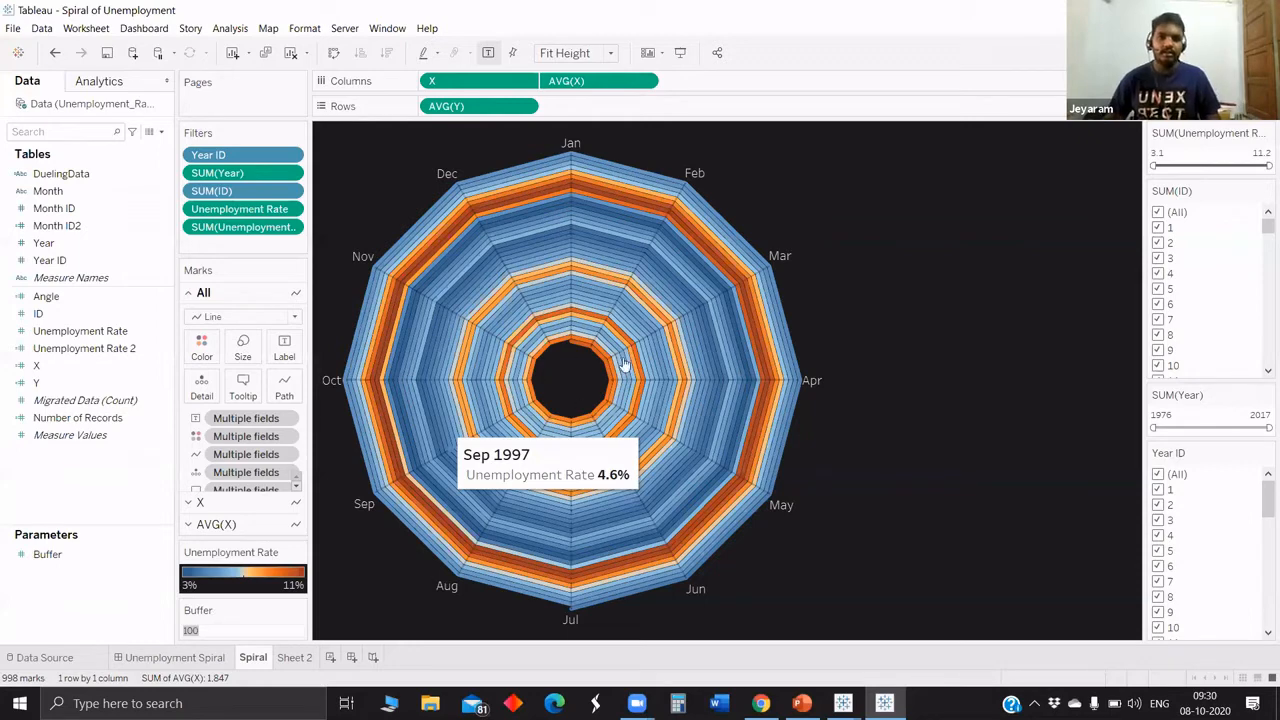
type("50")
key("Return")
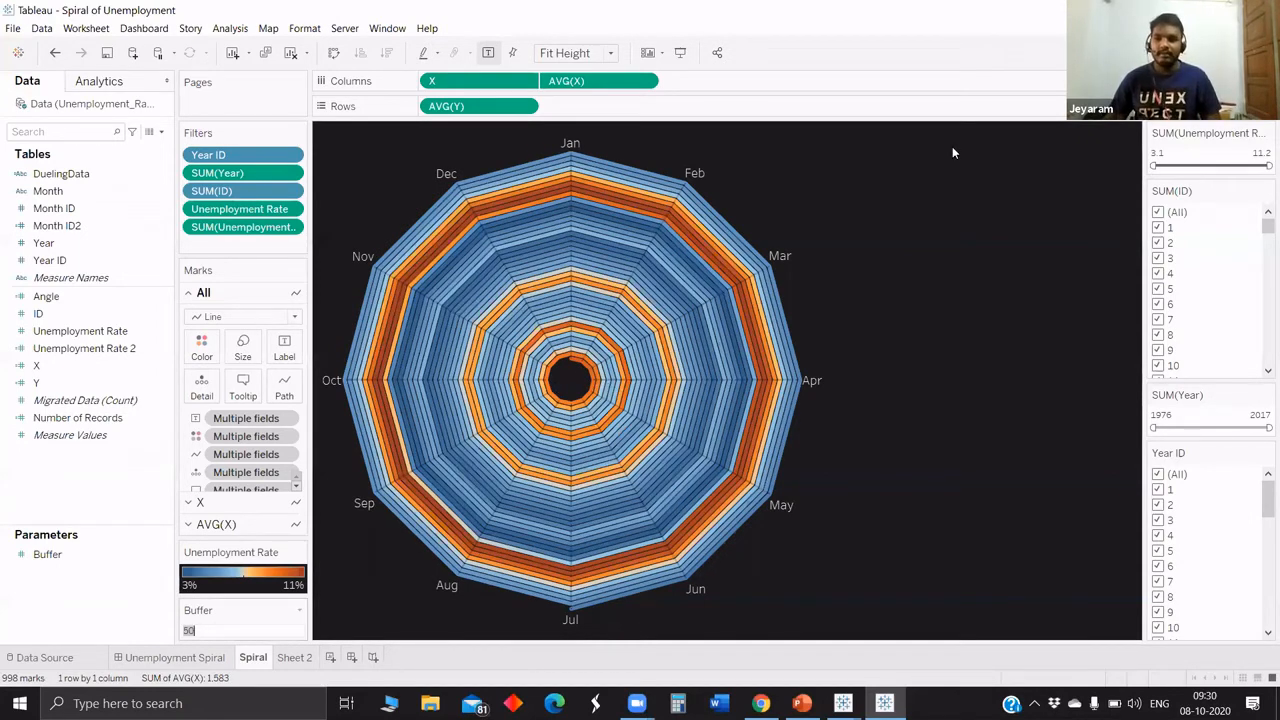
Try a Buffer value of 150 on the Spiral chart, and undo that change.
type("150")
key("Return")
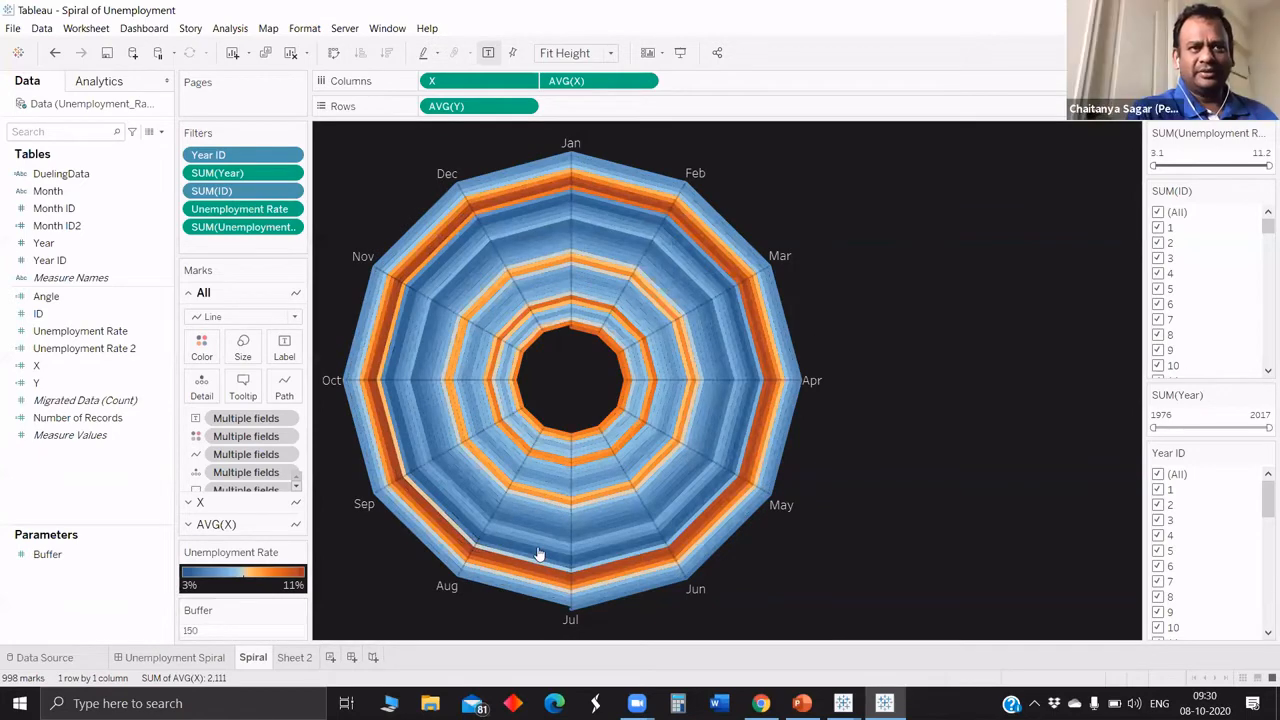
key("ctrl+z")
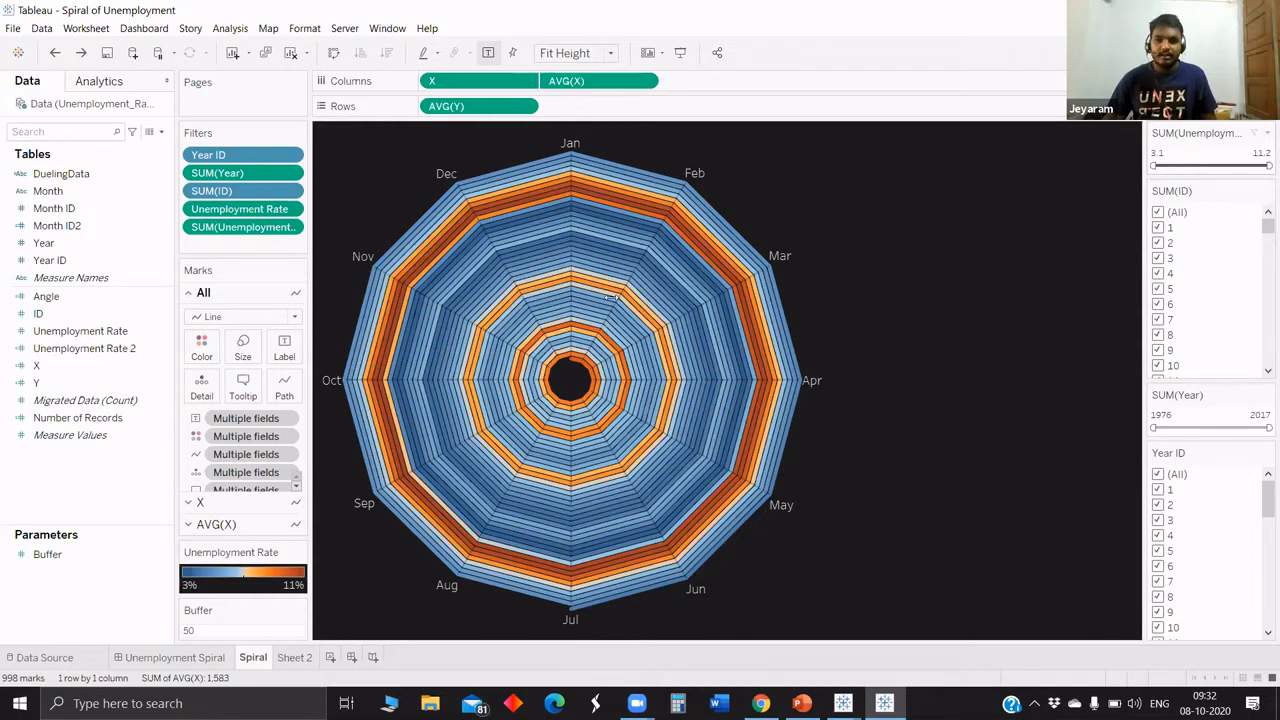
Try raising the minimum of the summed unemployment rate filter to 3.8 and 7.2, and undo the filter changes.
left_click_drag(1155, 166, 1166, 168)
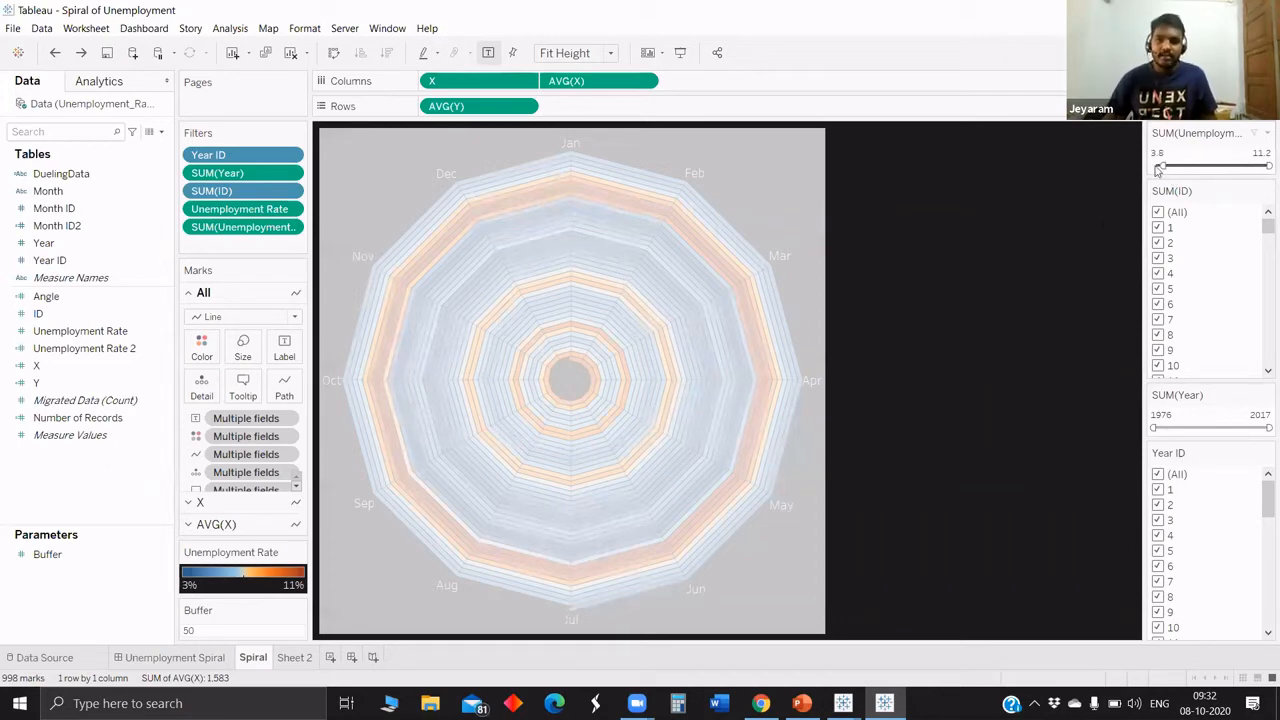
left_click_drag(1159, 167, 1210, 166)
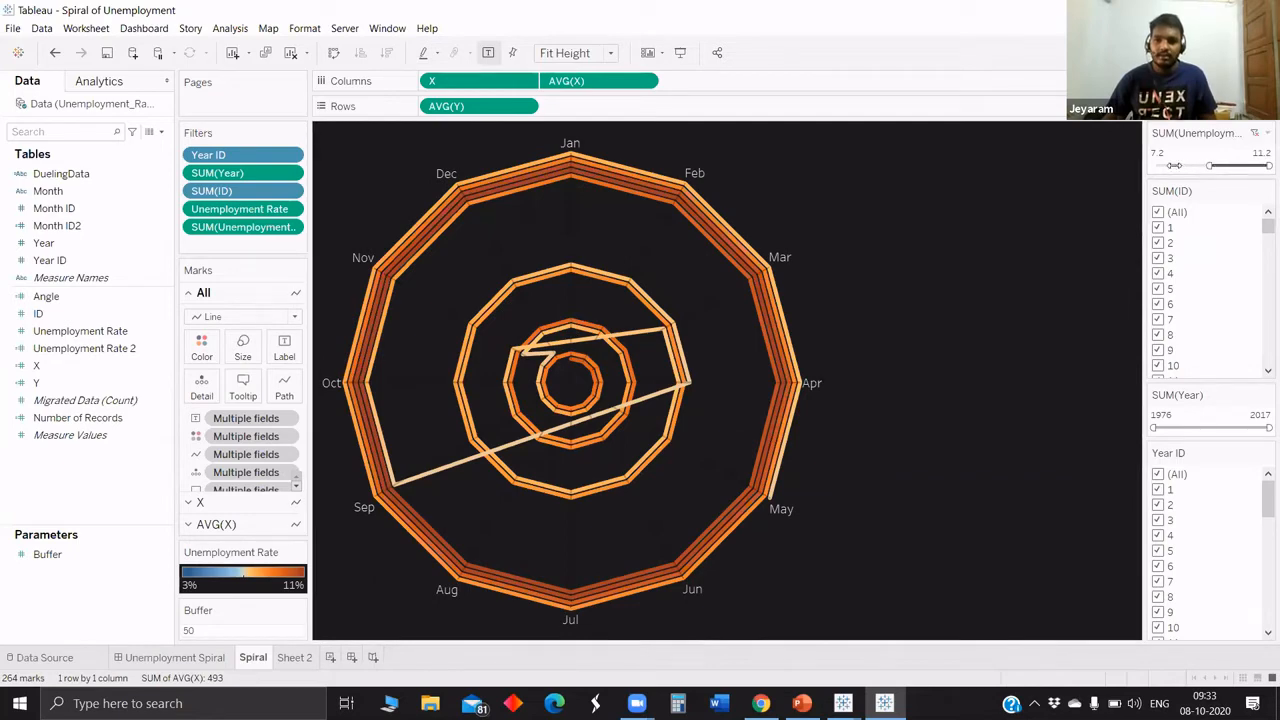
left_click(1155, 212)
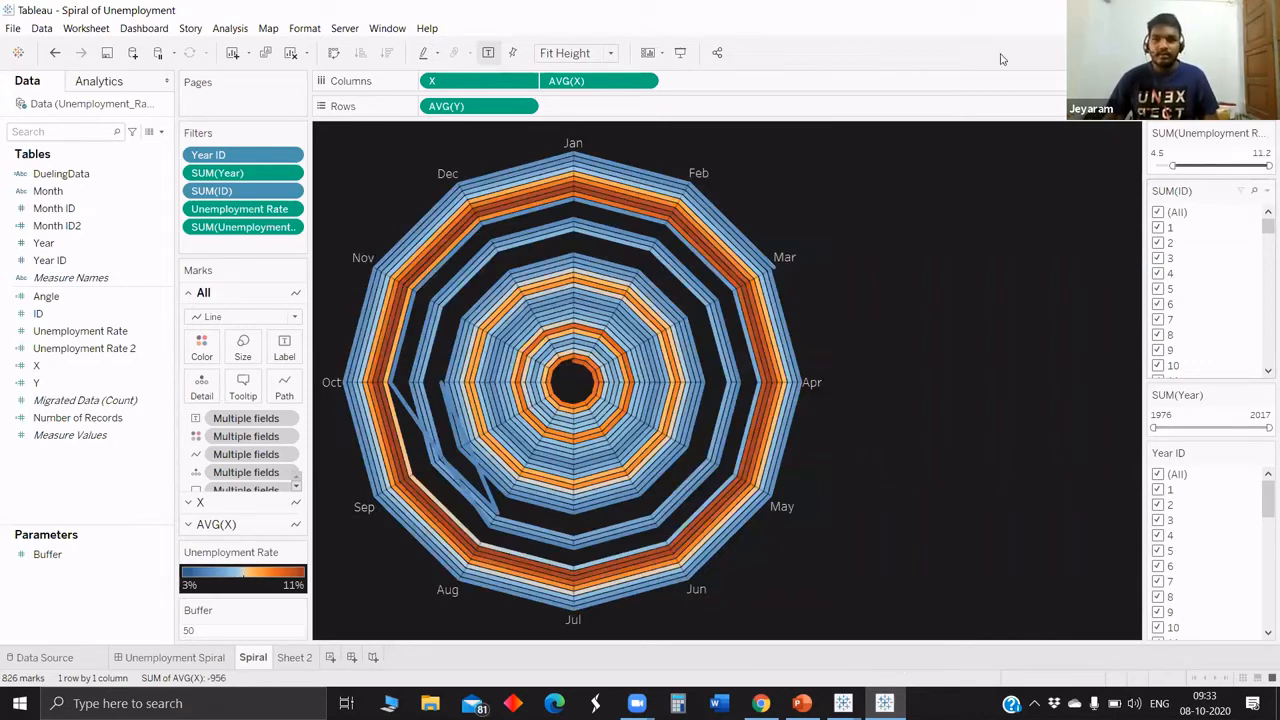
key("ctrl+z")
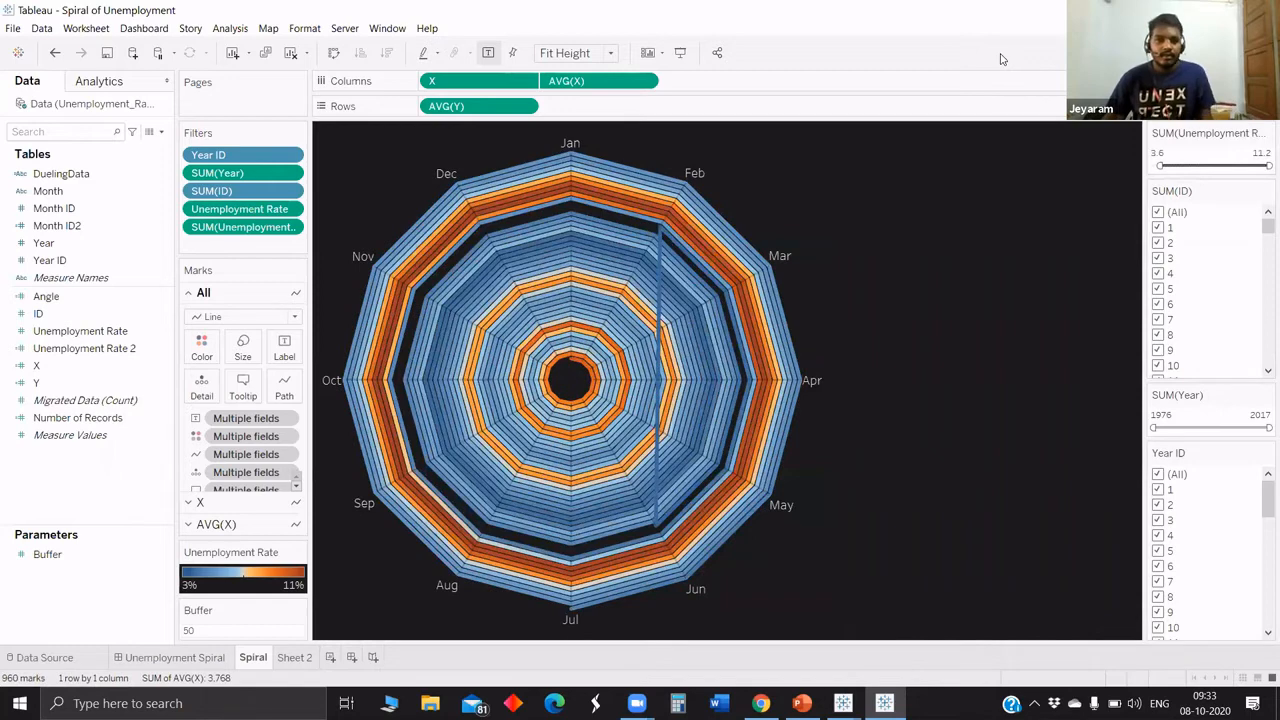
Switch to the Book2 workbook and add Year to the rows of Sheet 2 as a discrete field.
key("alt+Tab")
key("super+Up")
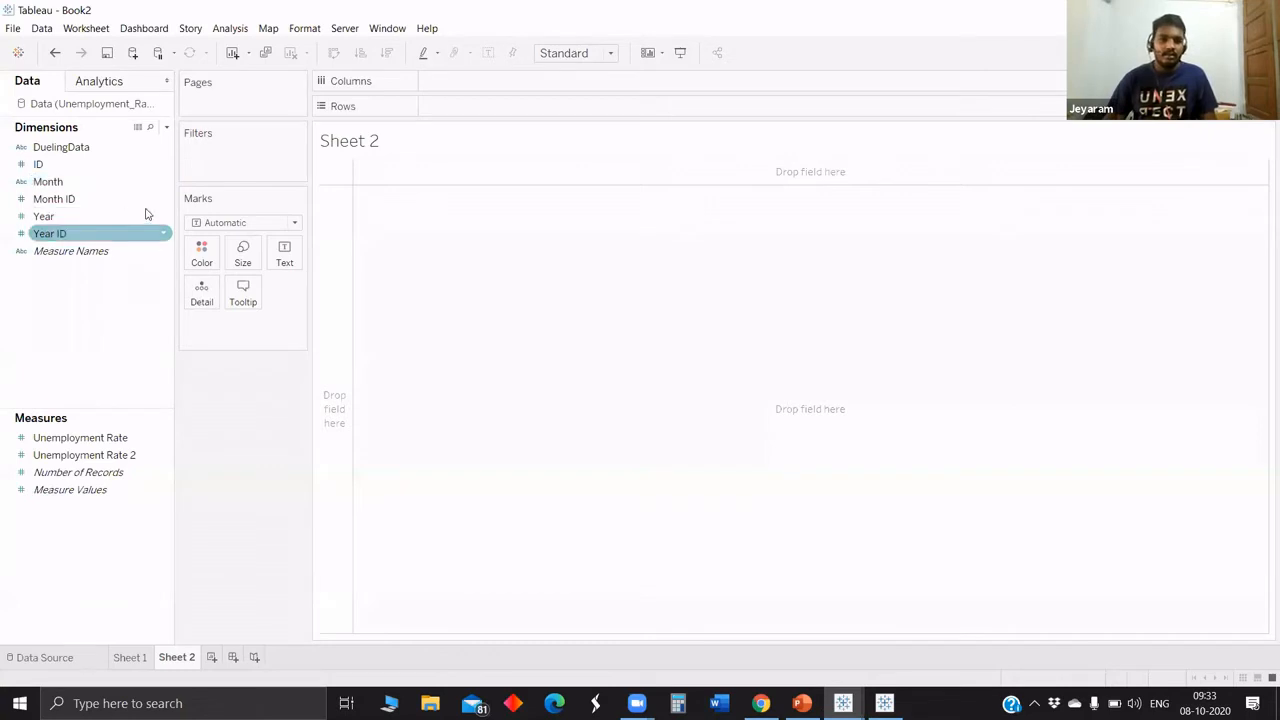
left_click_drag(146, 211, 84, 190)
left_click_drag(450, 86, 452, 106)
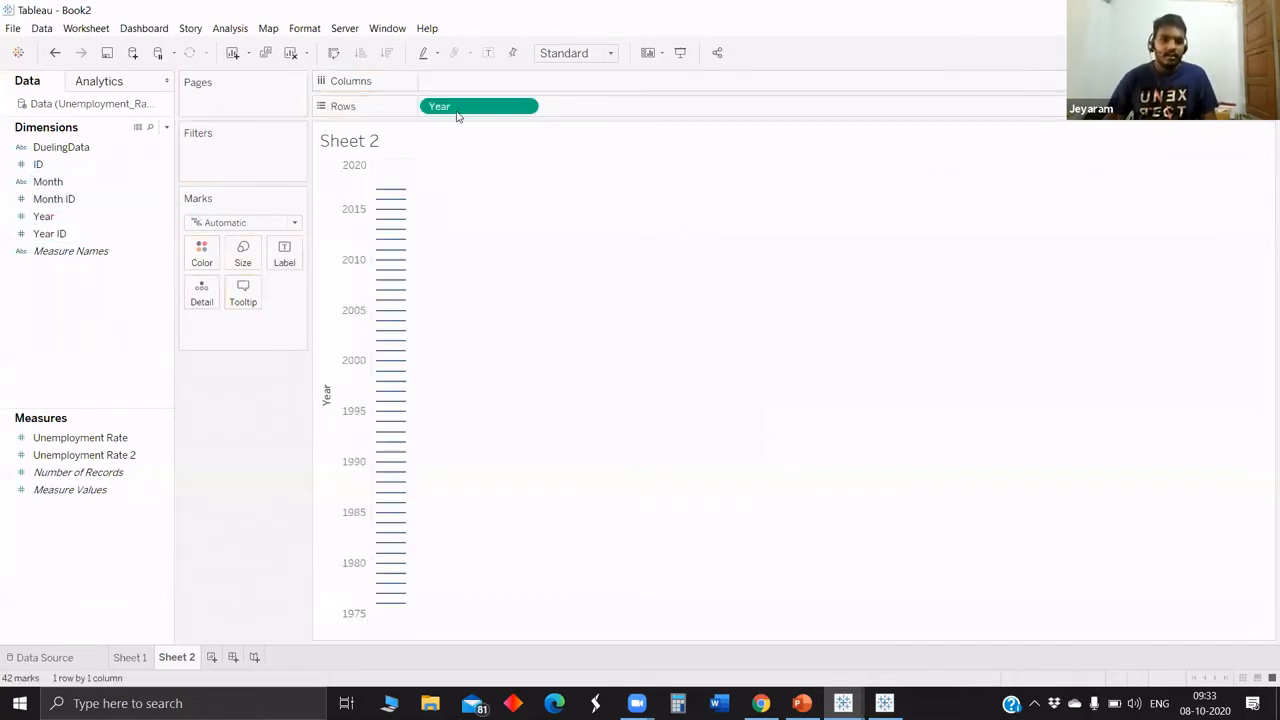
right_click(462, 108)
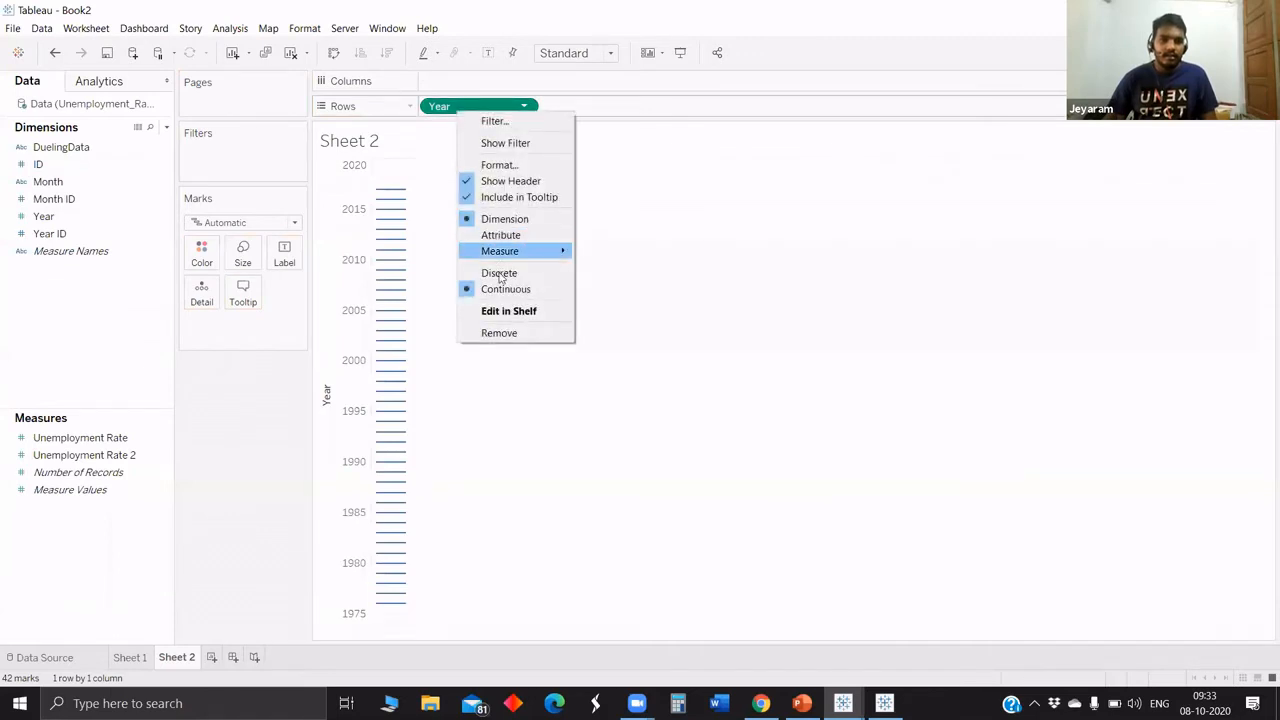
left_click(447, 243)
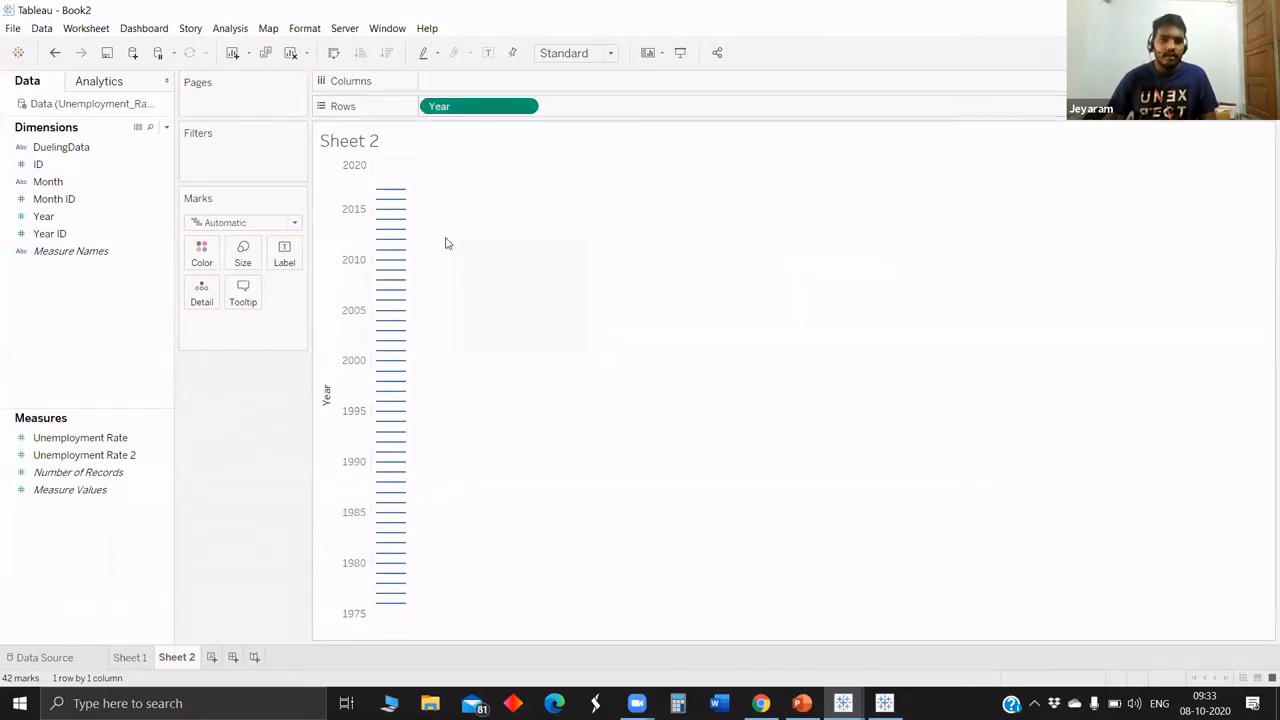
left_click(82, 199)
left_click_drag(465, 127, 552, 174)
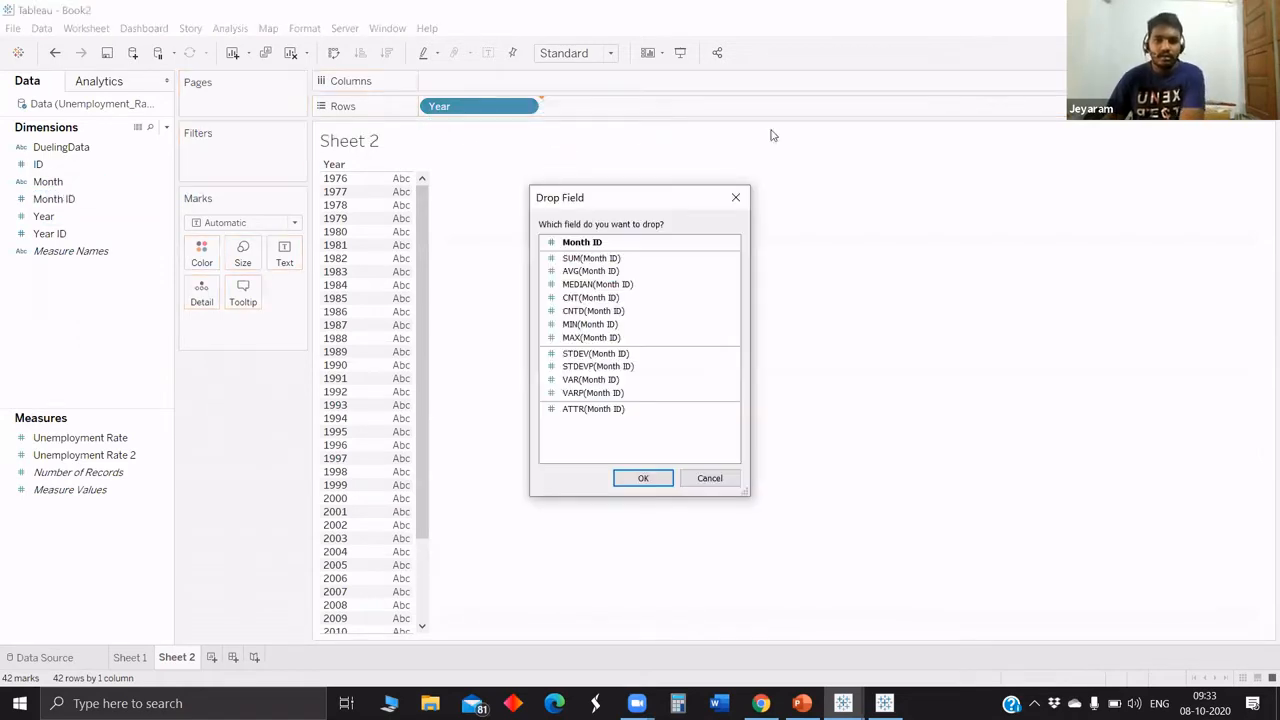
left_click(746, 194)
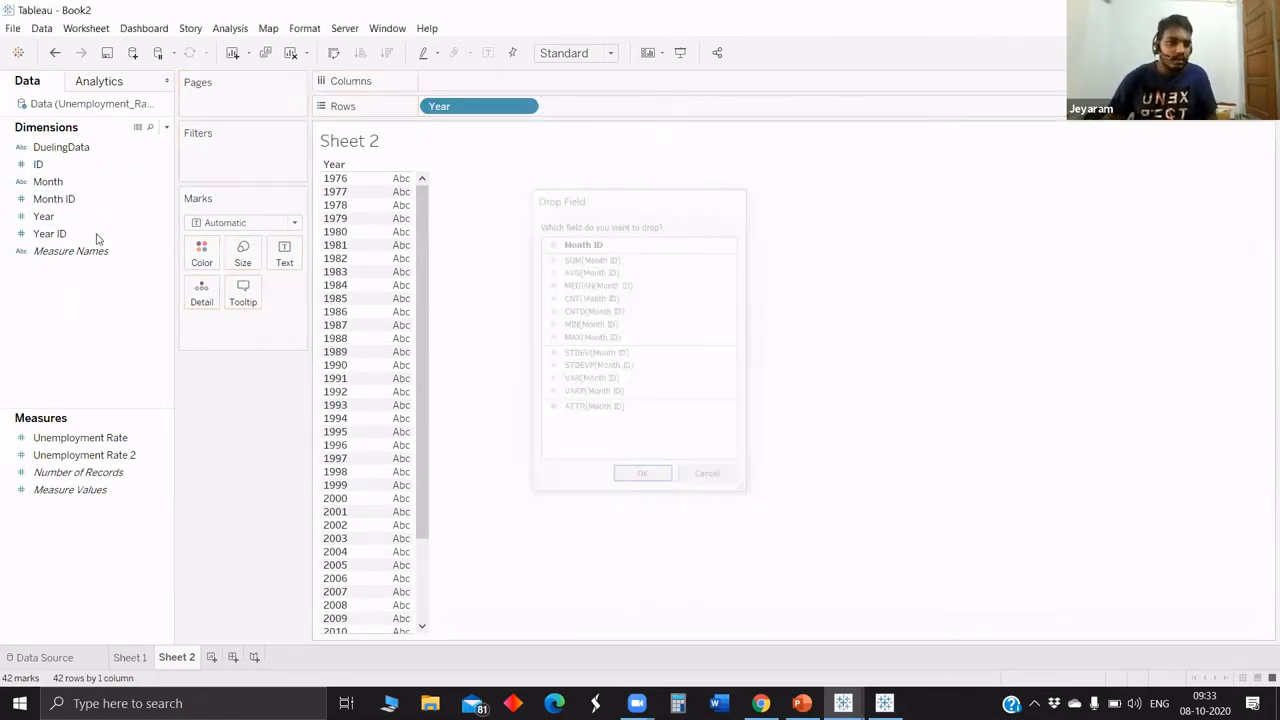
Add Month and ID to the rows after Year, both as plain dimensions without aggregation.
left_click_drag(90, 181, 605, 113)
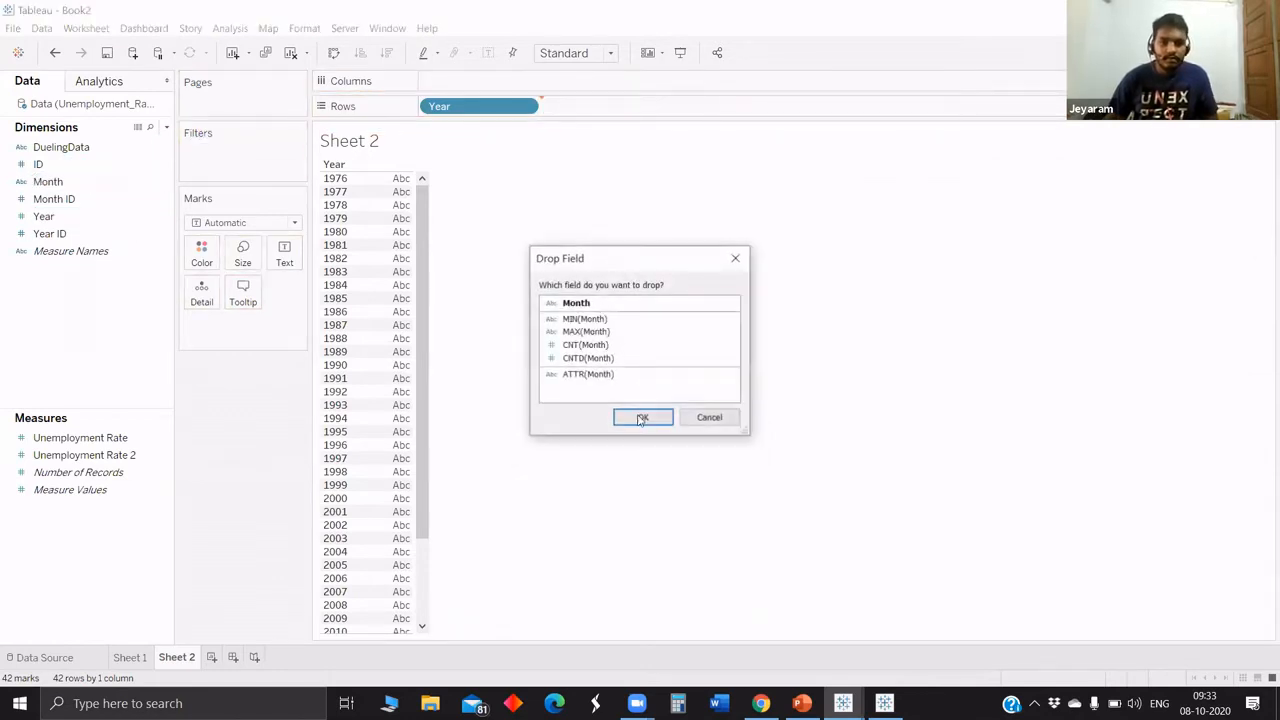
left_click(645, 418)
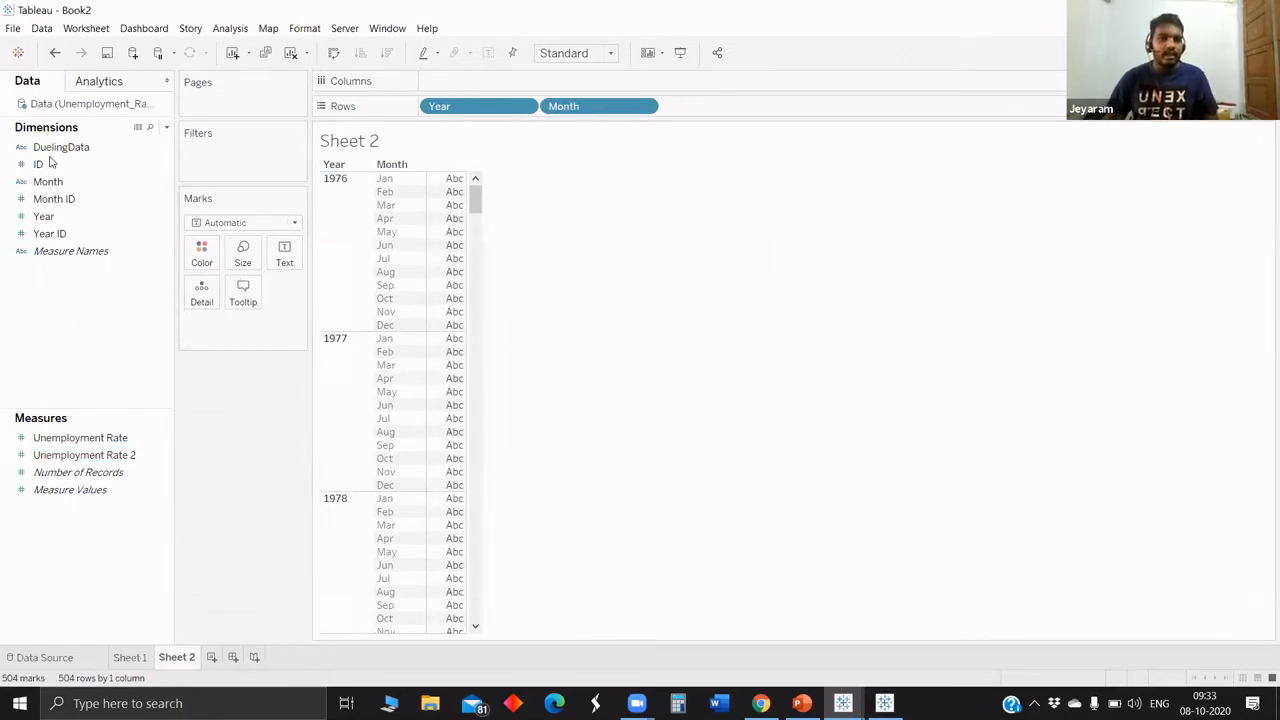
left_click_drag(57, 168, 682, 110)
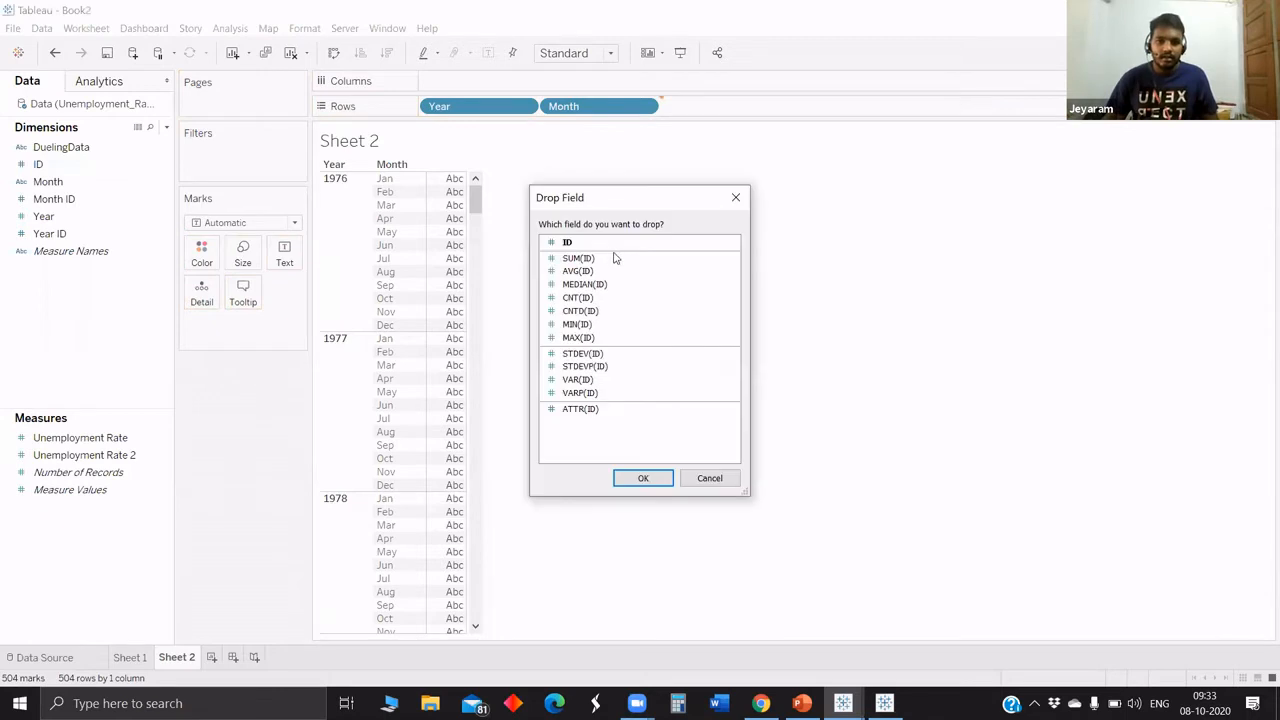
left_click(612, 244)
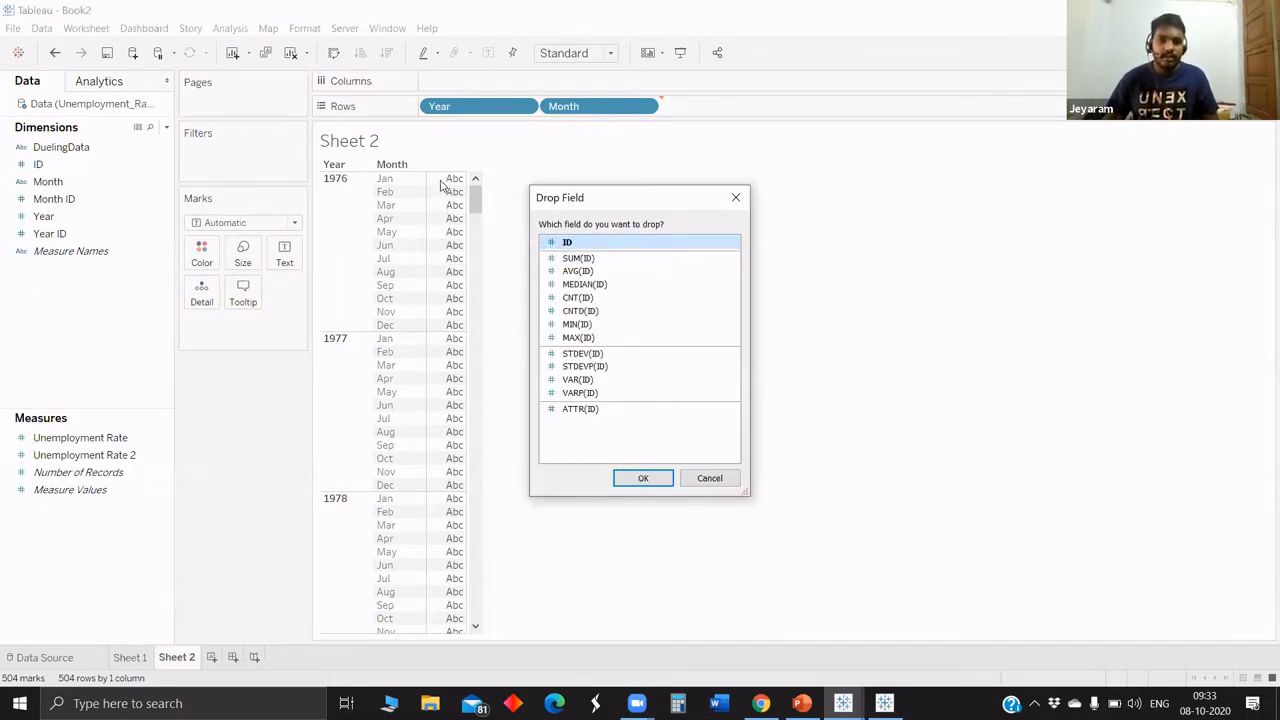
key("Return")
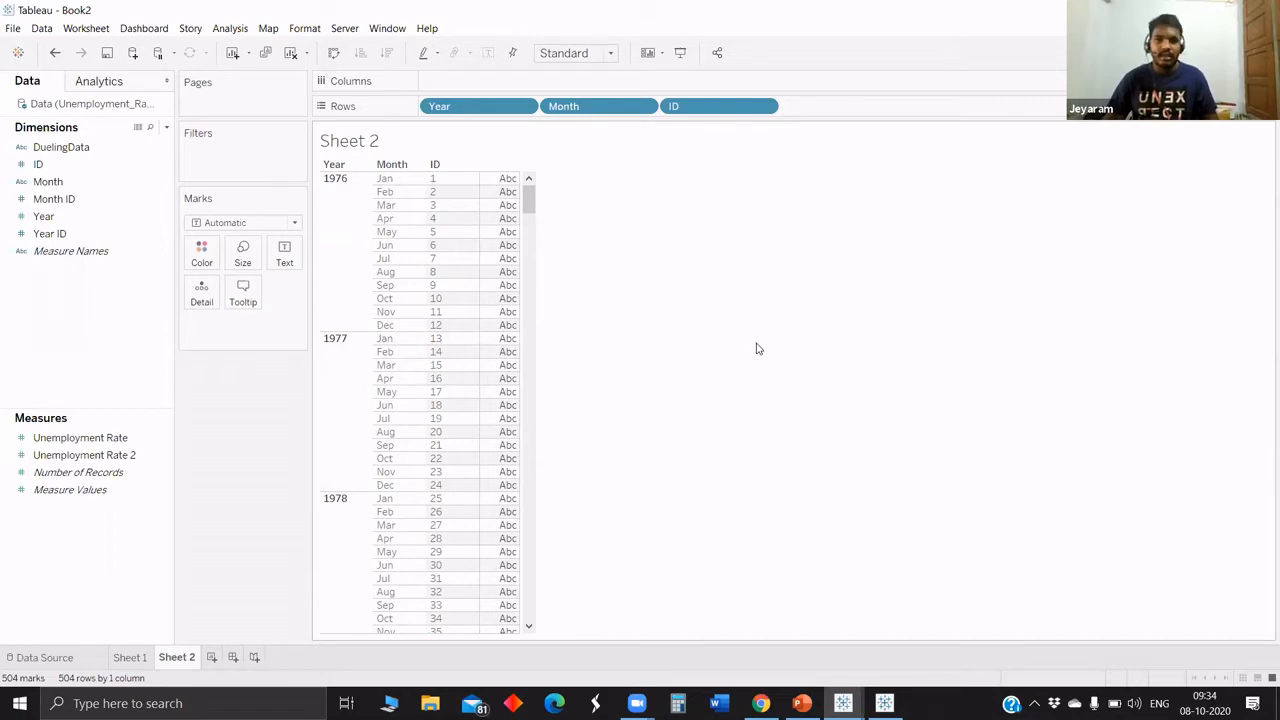
Remove Year and ID from the rows of Sheet 2, keeping only Month.
scroll(531, 571, "down", 1)
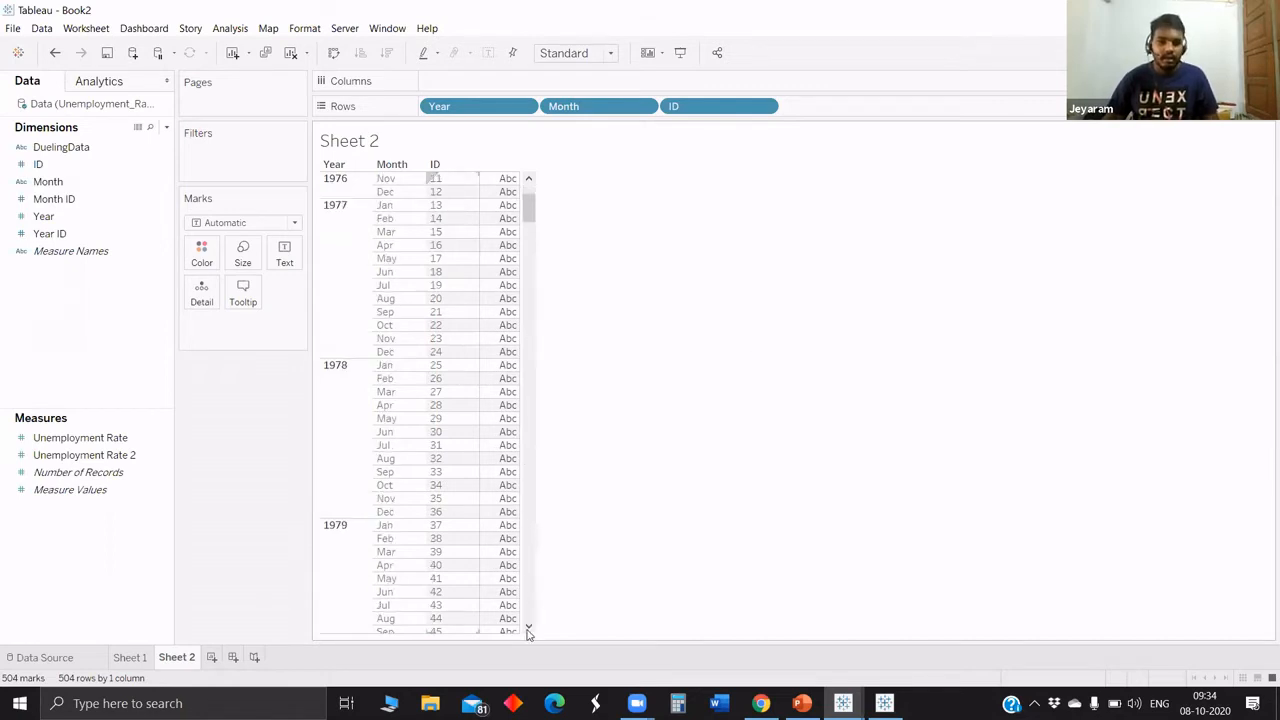
scroll(528, 620, "down", 20)
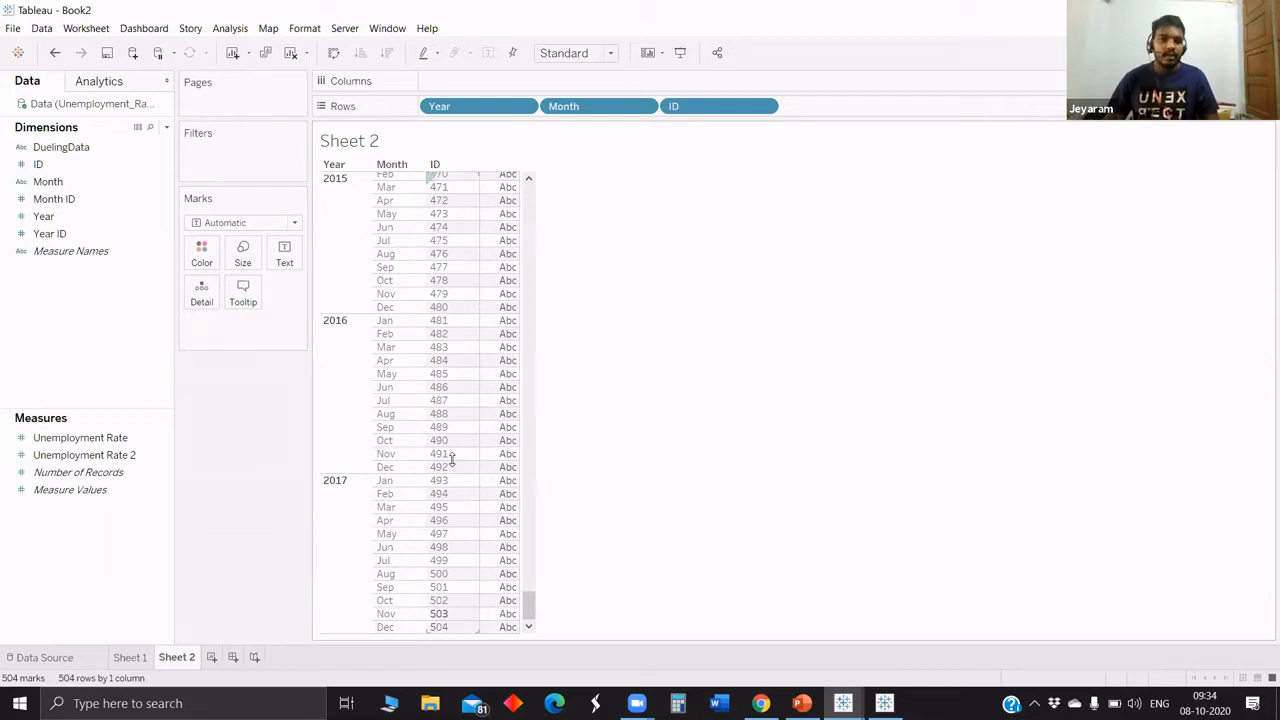
scroll(451, 458, "up", 20)
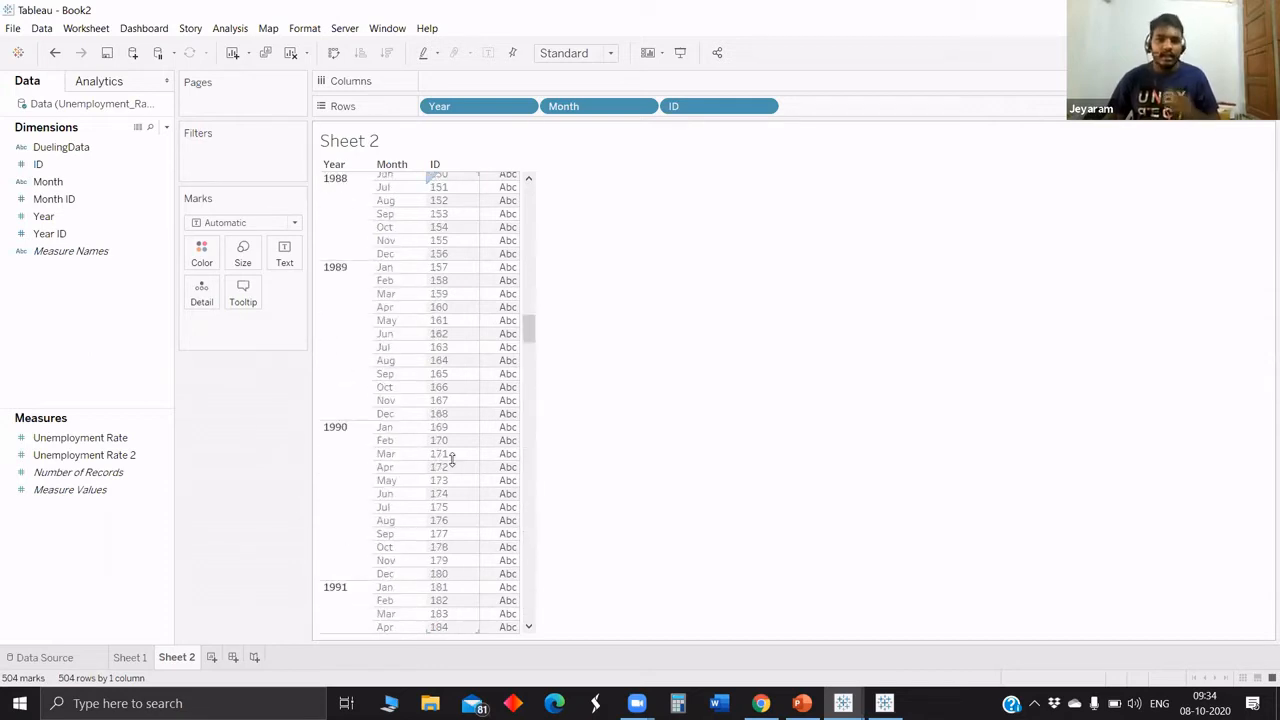
scroll(451, 458, "up", 8)
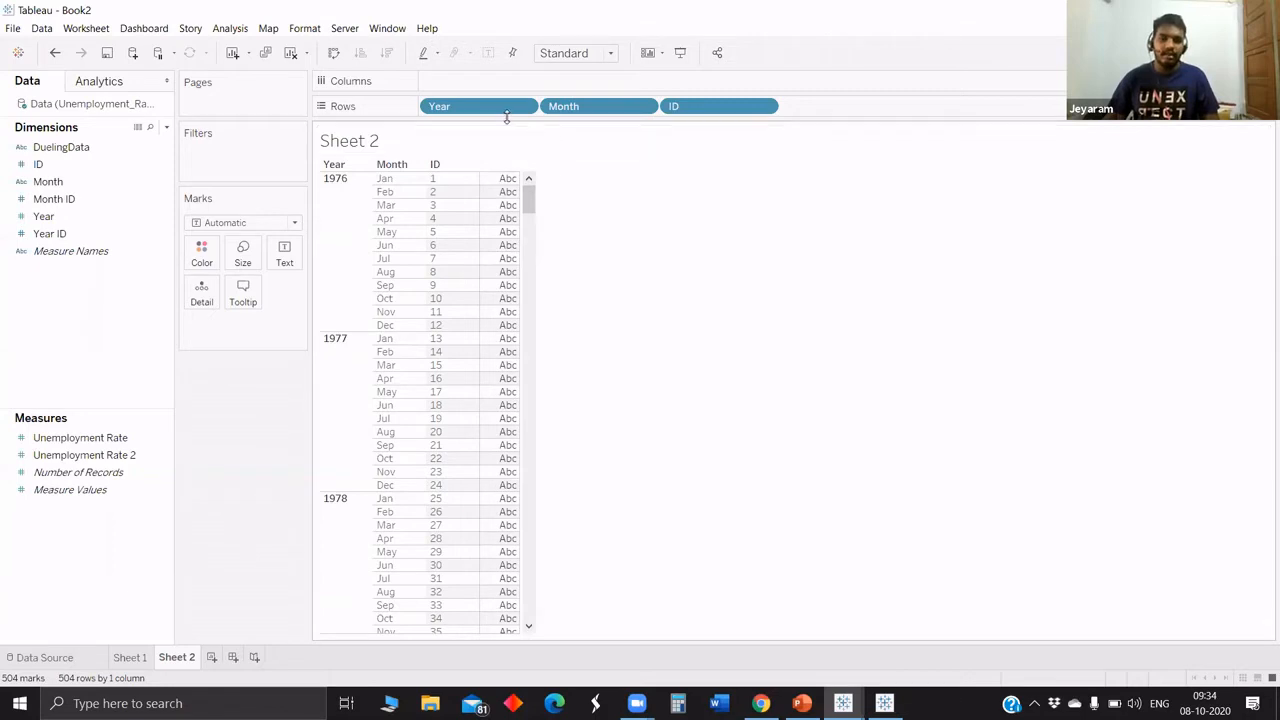
left_click_drag(495, 113, 612, 206)
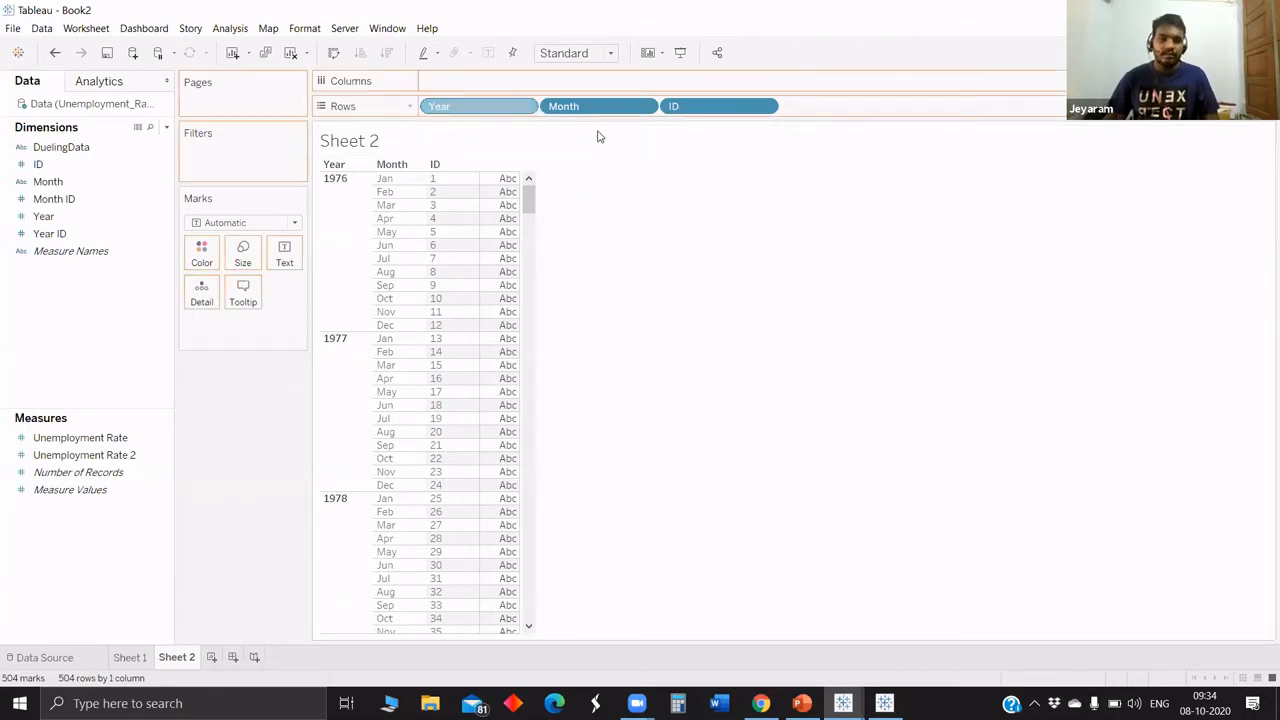
left_click_drag(597, 105, 554, 286)
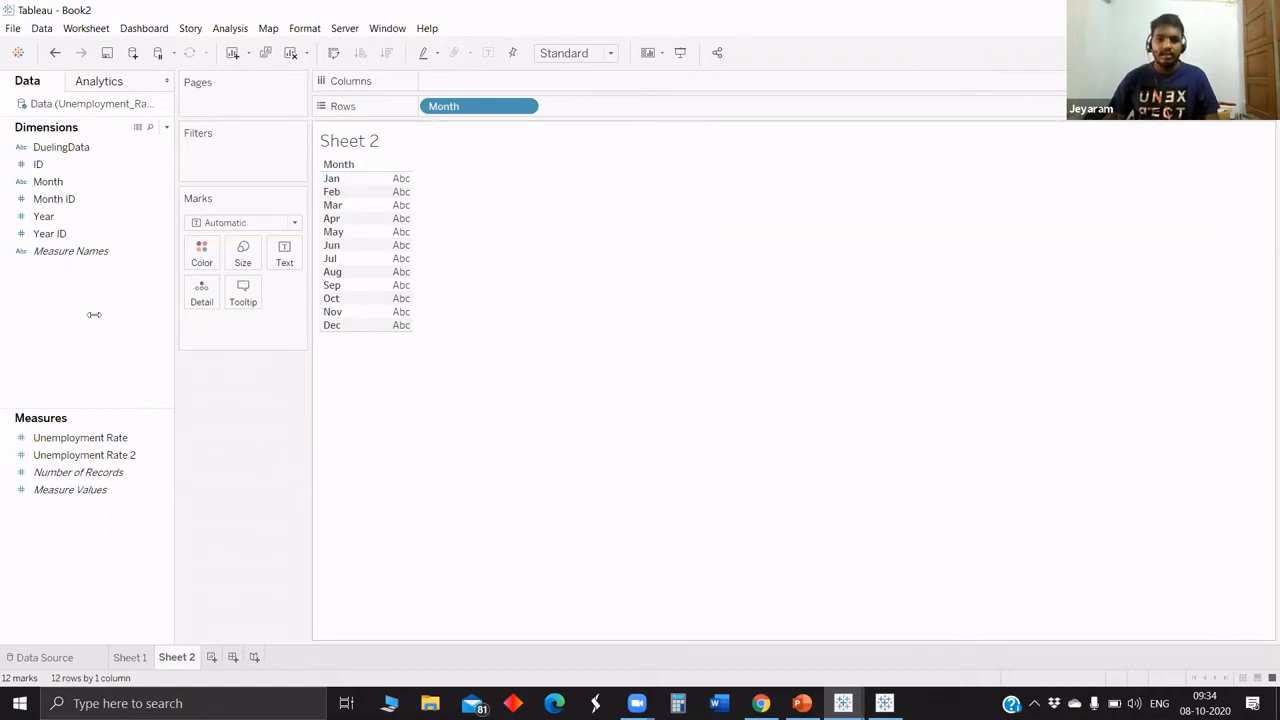
Start a calculated field named Angle with the expression (360/12) as its formula.
left_click(166, 128)
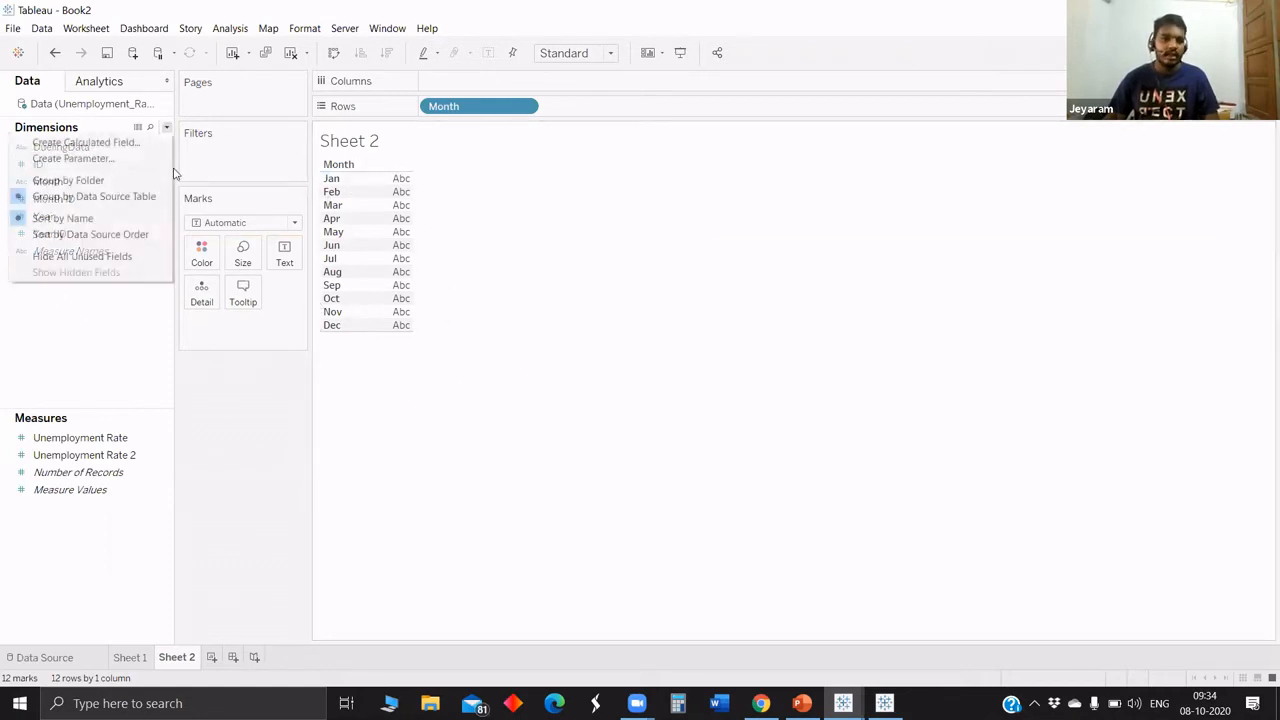
left_click(80, 140)
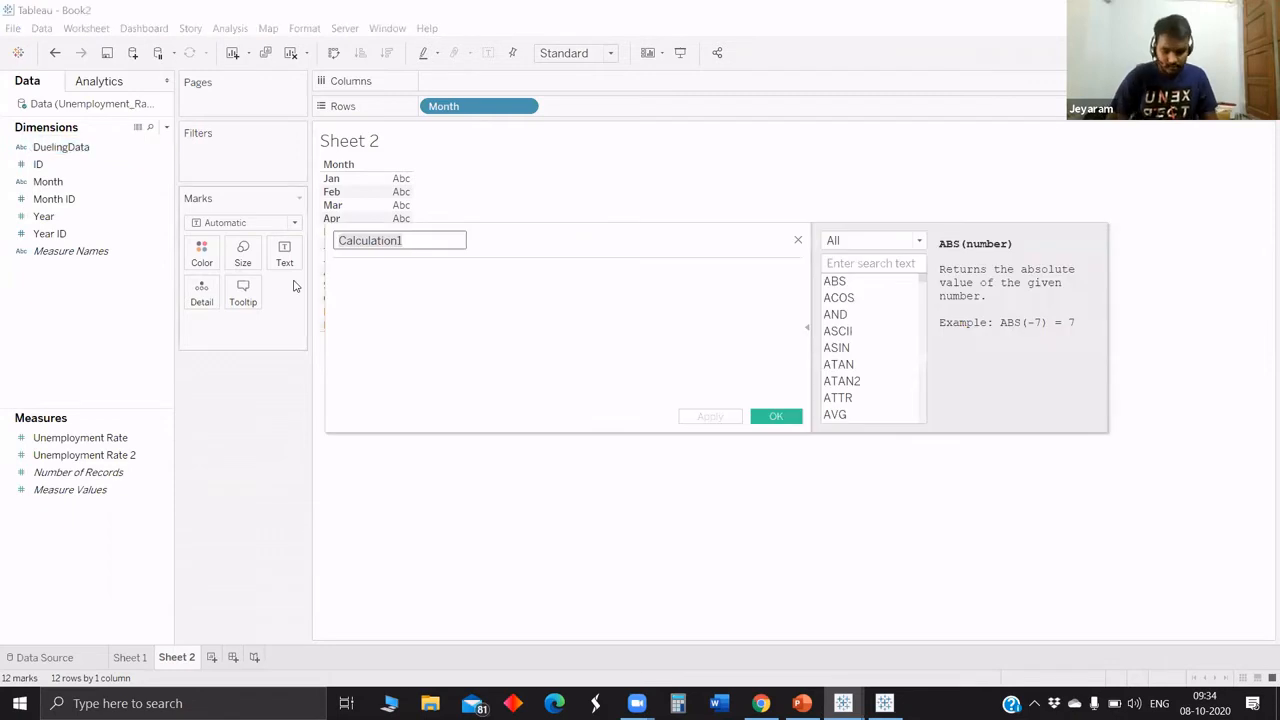
type("Angle")
left_click(375, 282)
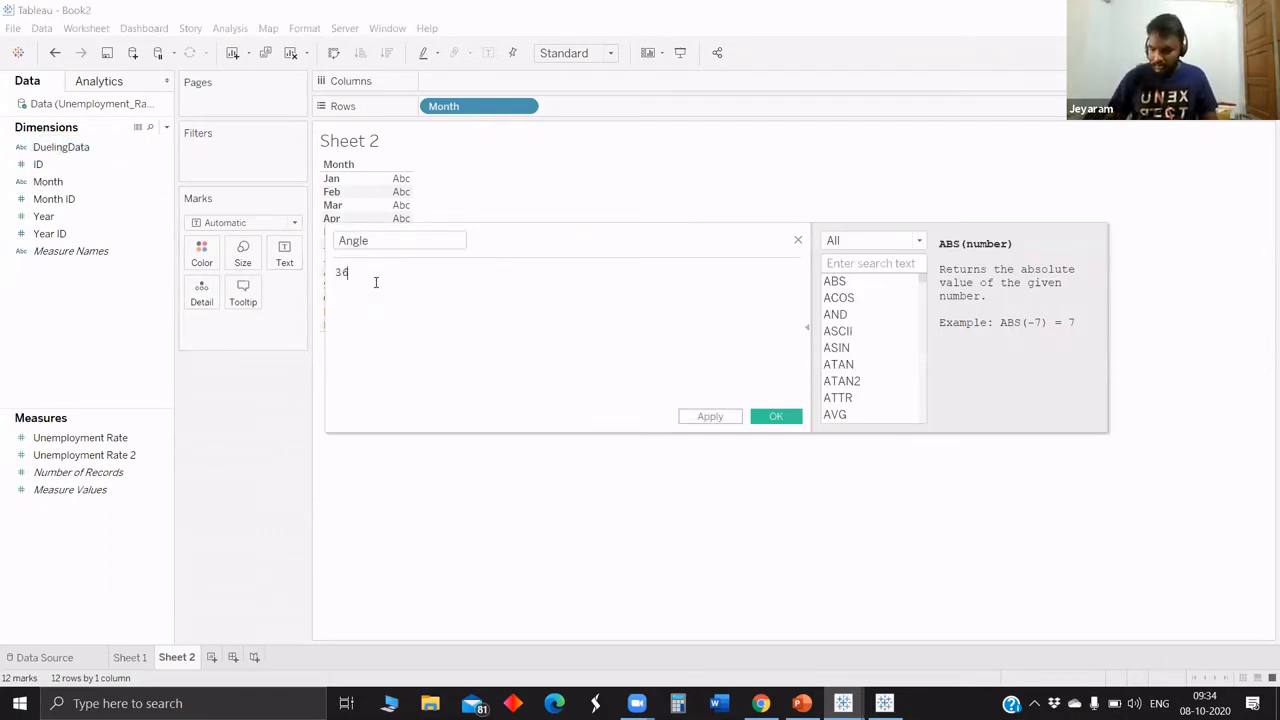
type("360/")
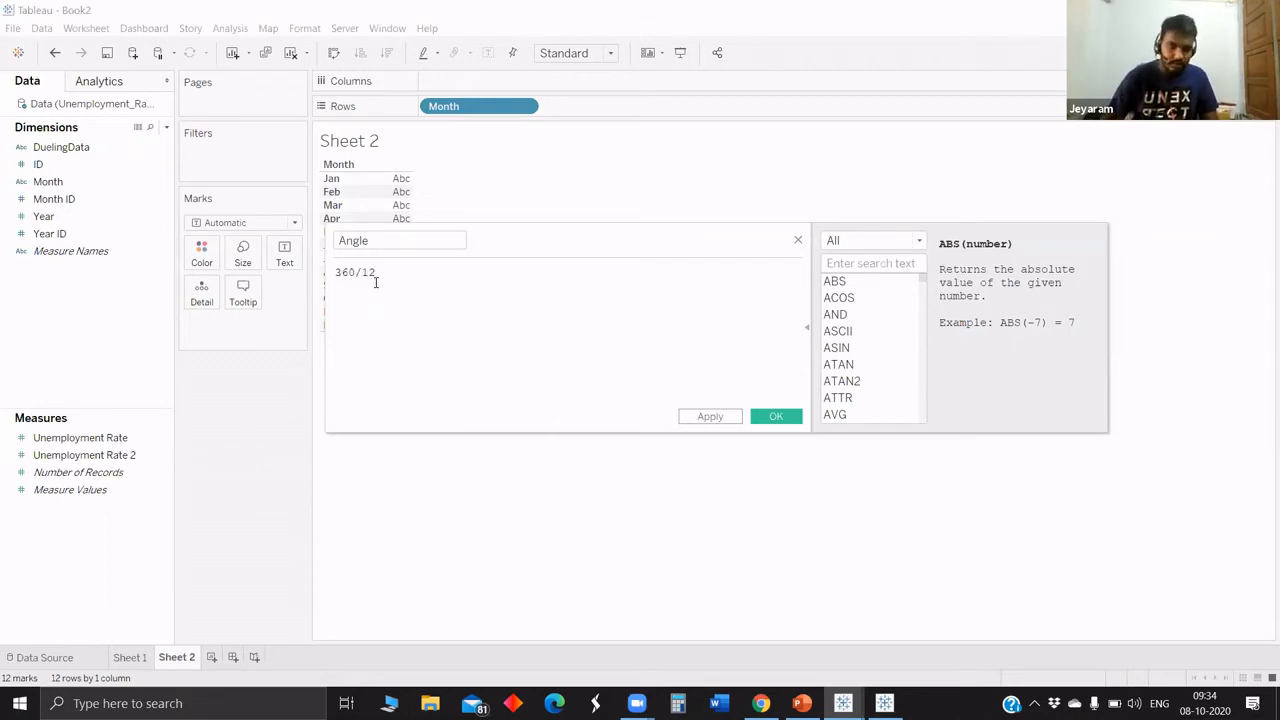
type("12")
key("Home")
type("(")
key("End")
type(")")
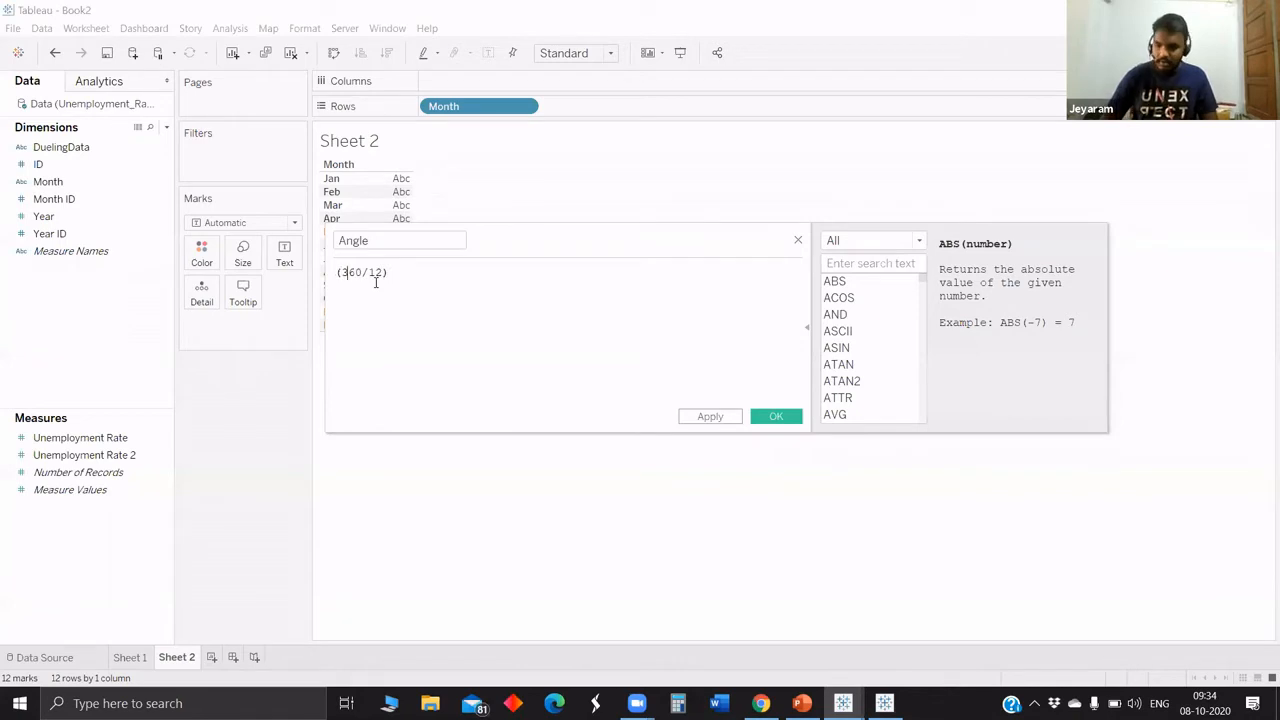
type("*month")
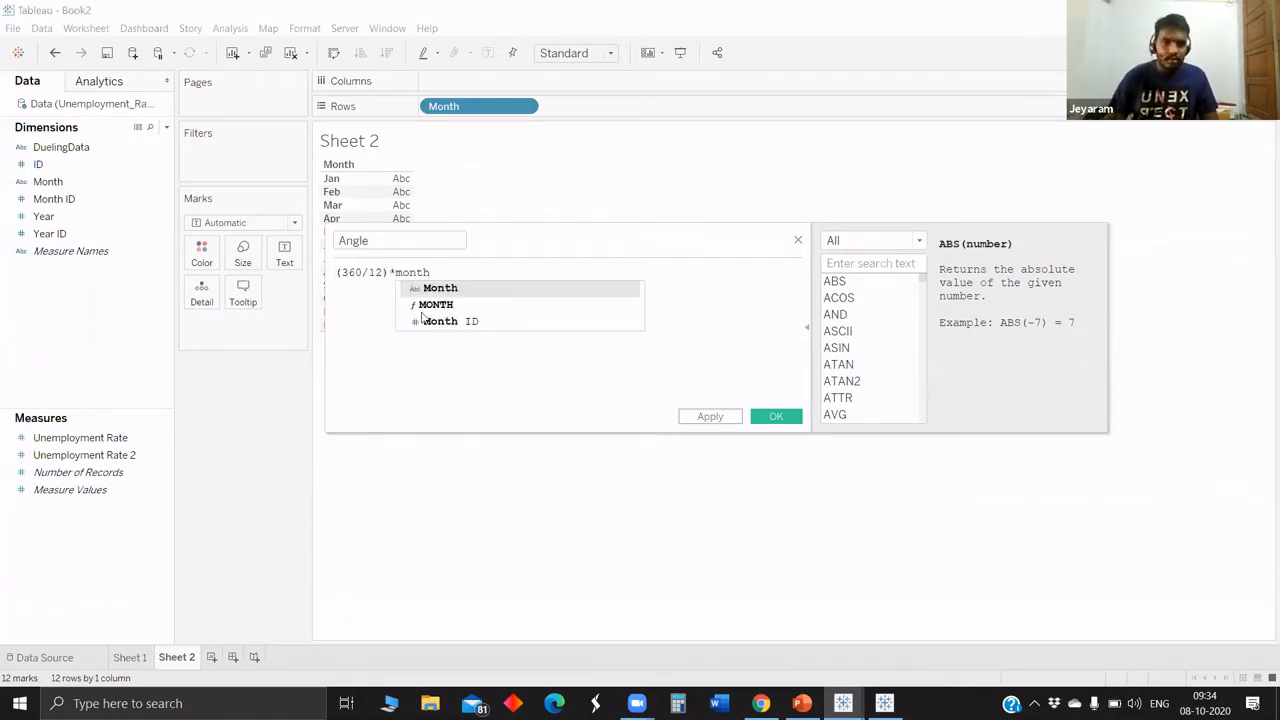
Multiply the Angle formula by the Month ID field and save the calculation as (360/12)*[Month ID].
key("Down")
key("Down")
key("Return")
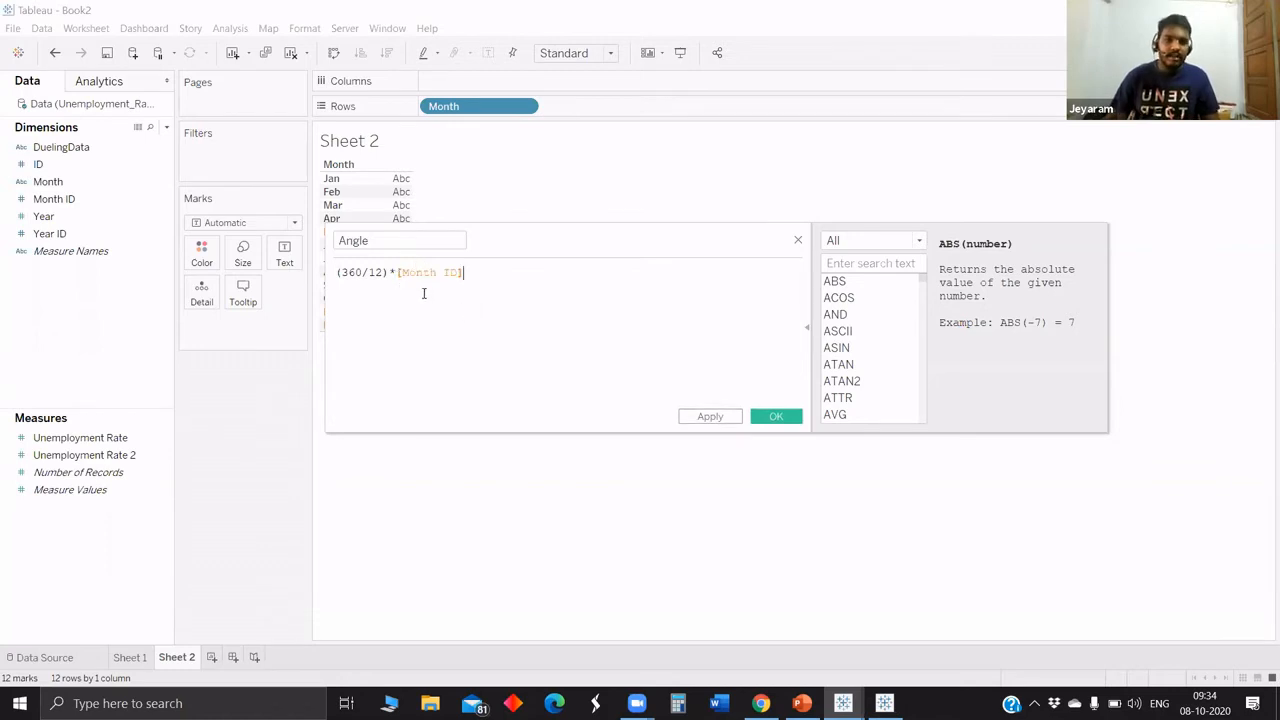
left_click(776, 416)
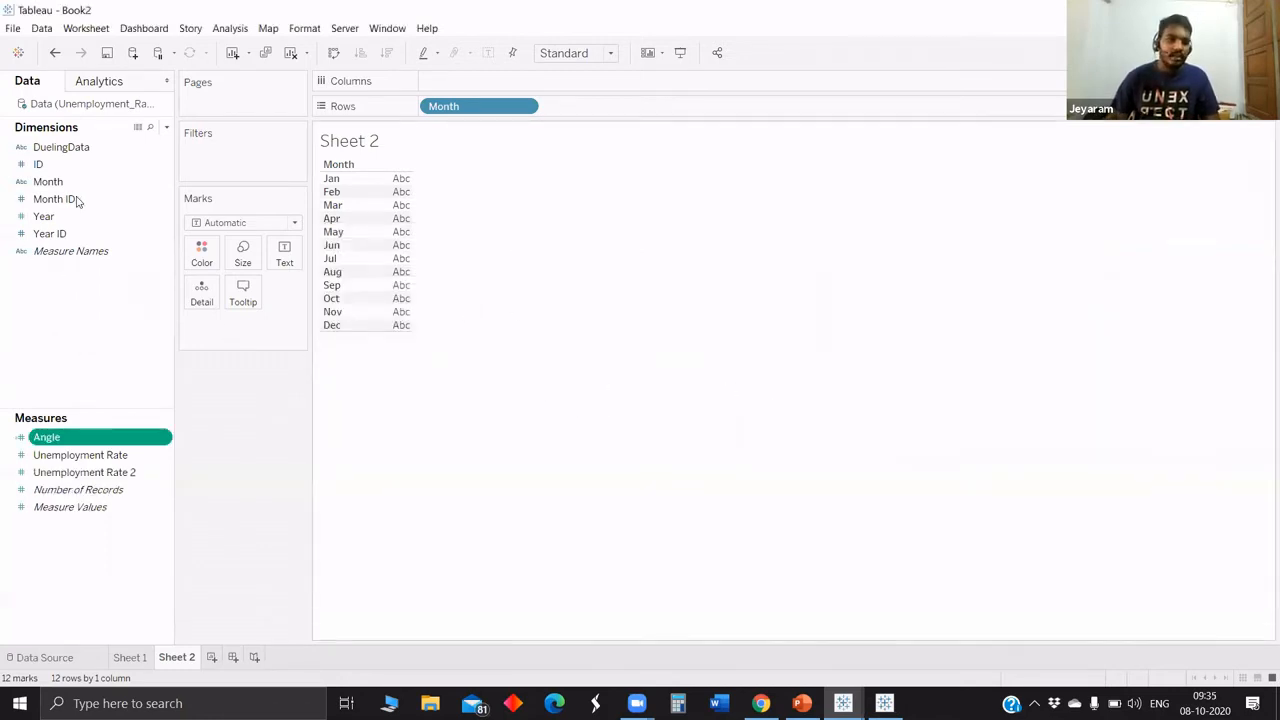
Show Month ID as the text beside each month and add Angle to the rows as an unaggregated discrete field.
left_click_drag(74, 200, 288, 262)
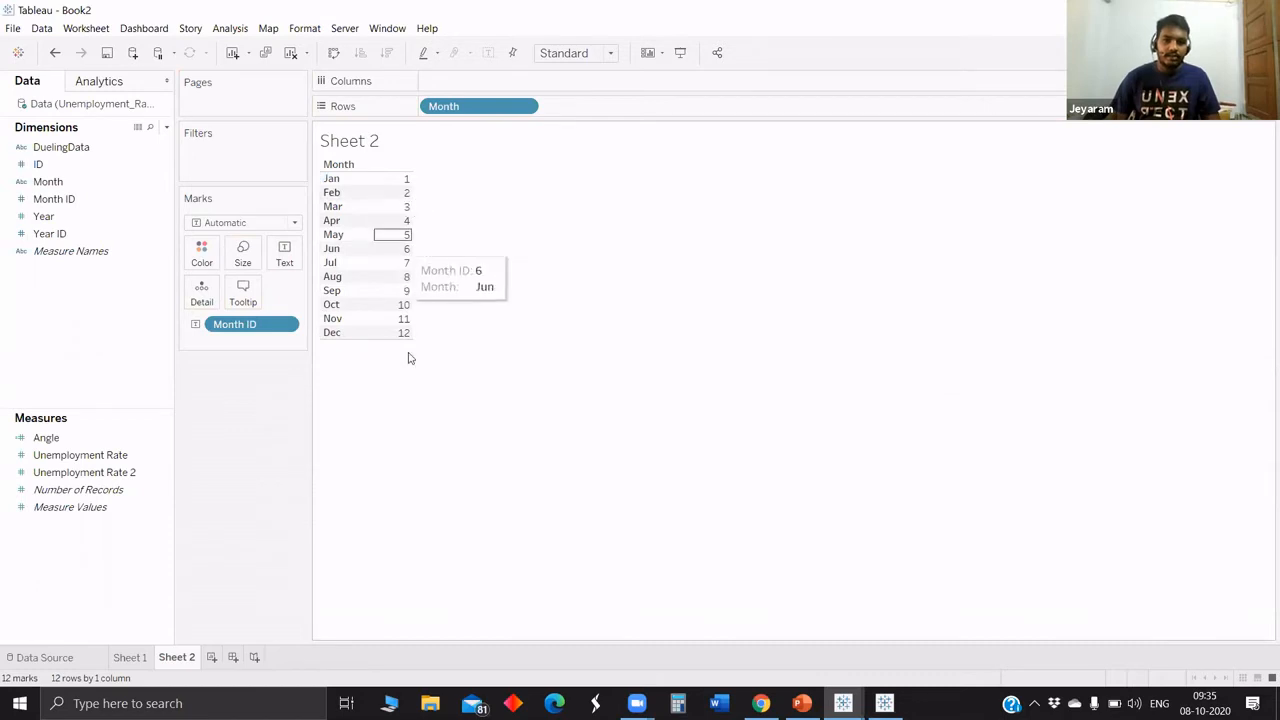
left_click_drag(48, 438, 626, 99)
left_click_drag(174, 411, 620, 110)
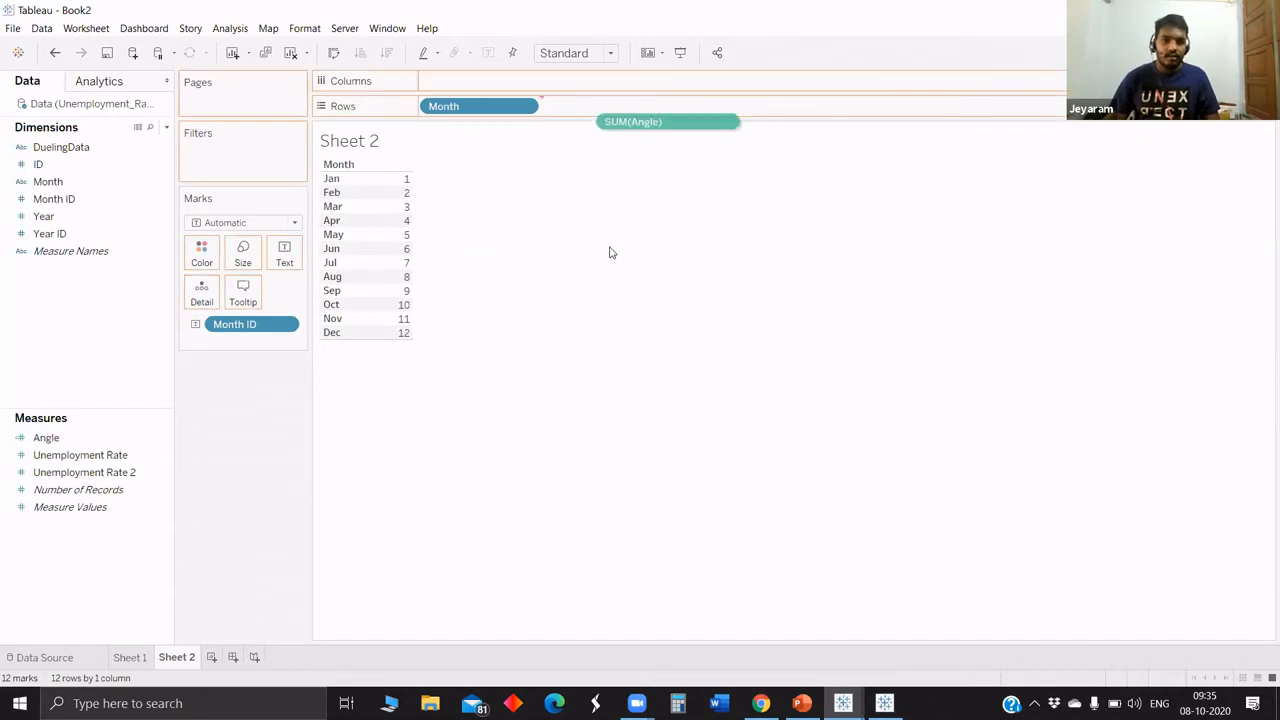
left_click(643, 481)
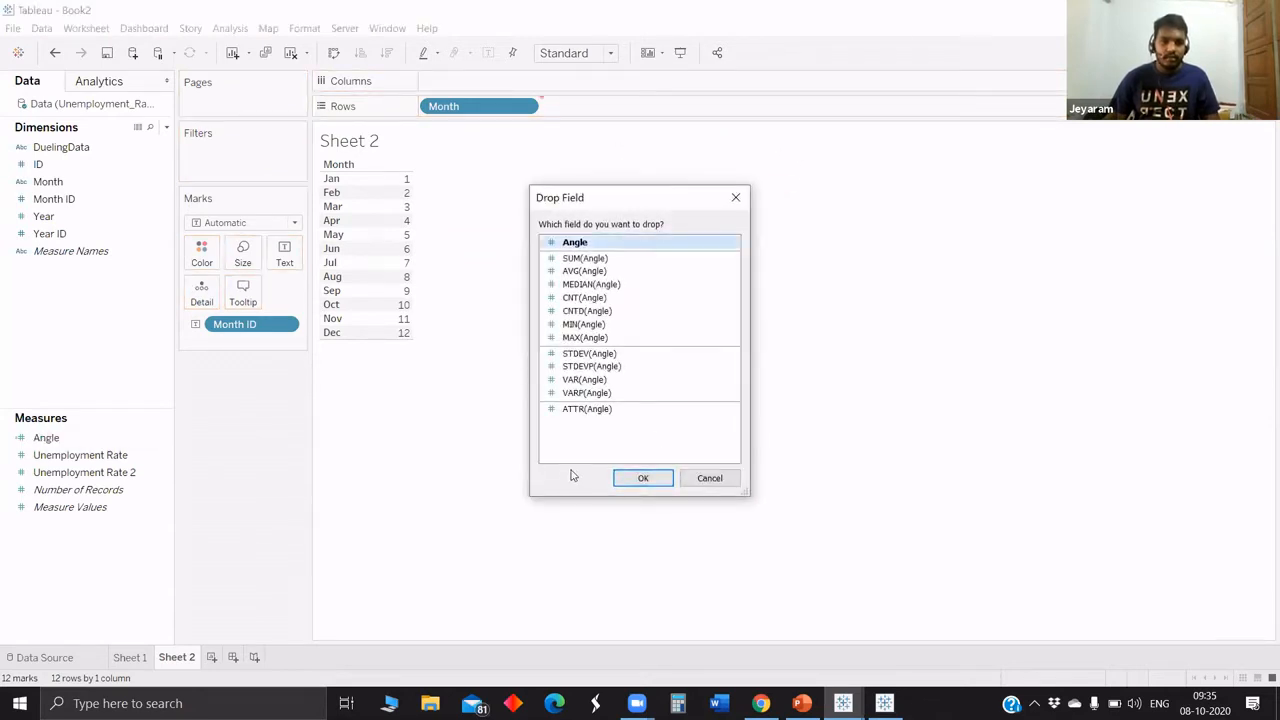
right_click(567, 110)
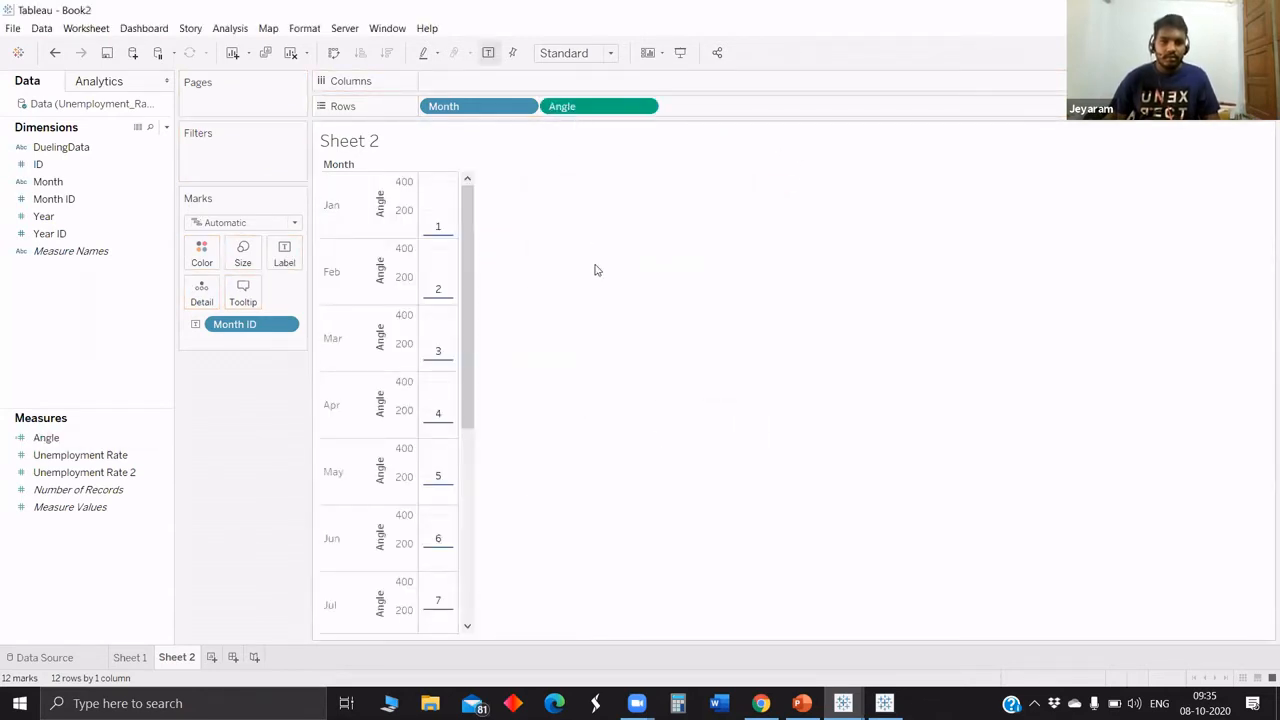
left_click(609, 267)
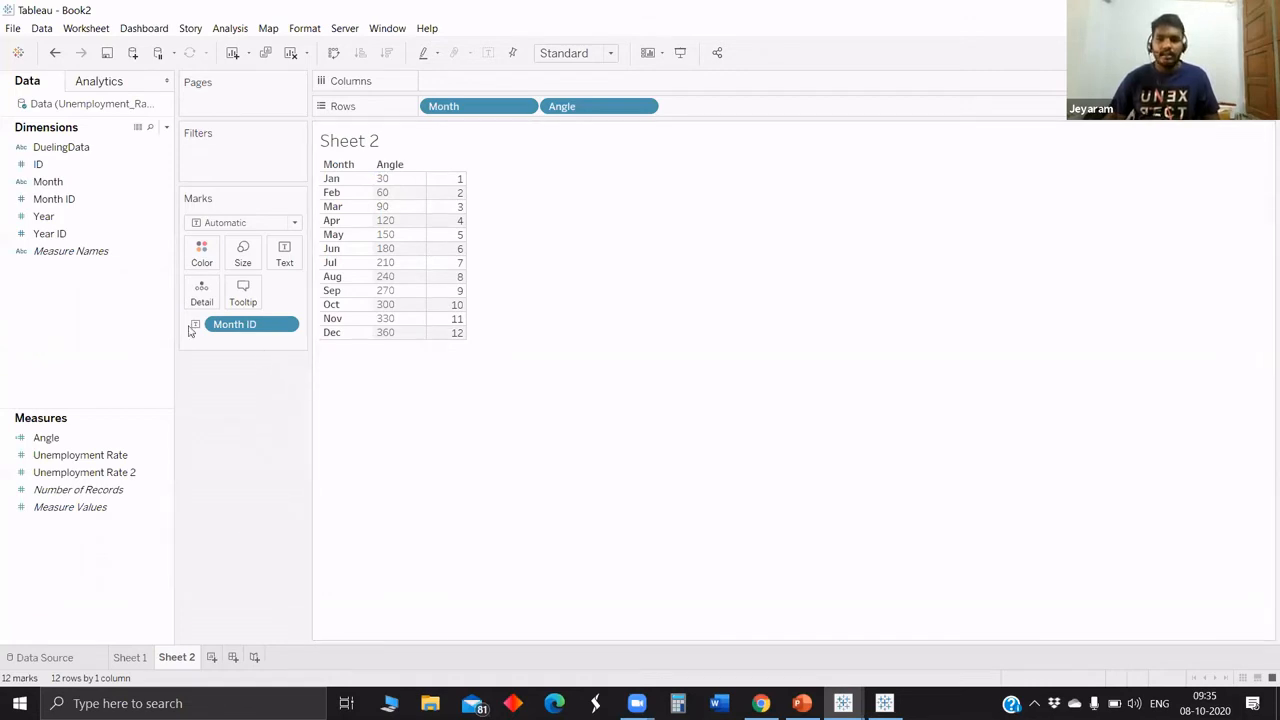
Start a calculated field named X with the formula COS(RADIANS([Angle])).
left_click(166, 127)
left_click(151, 143)
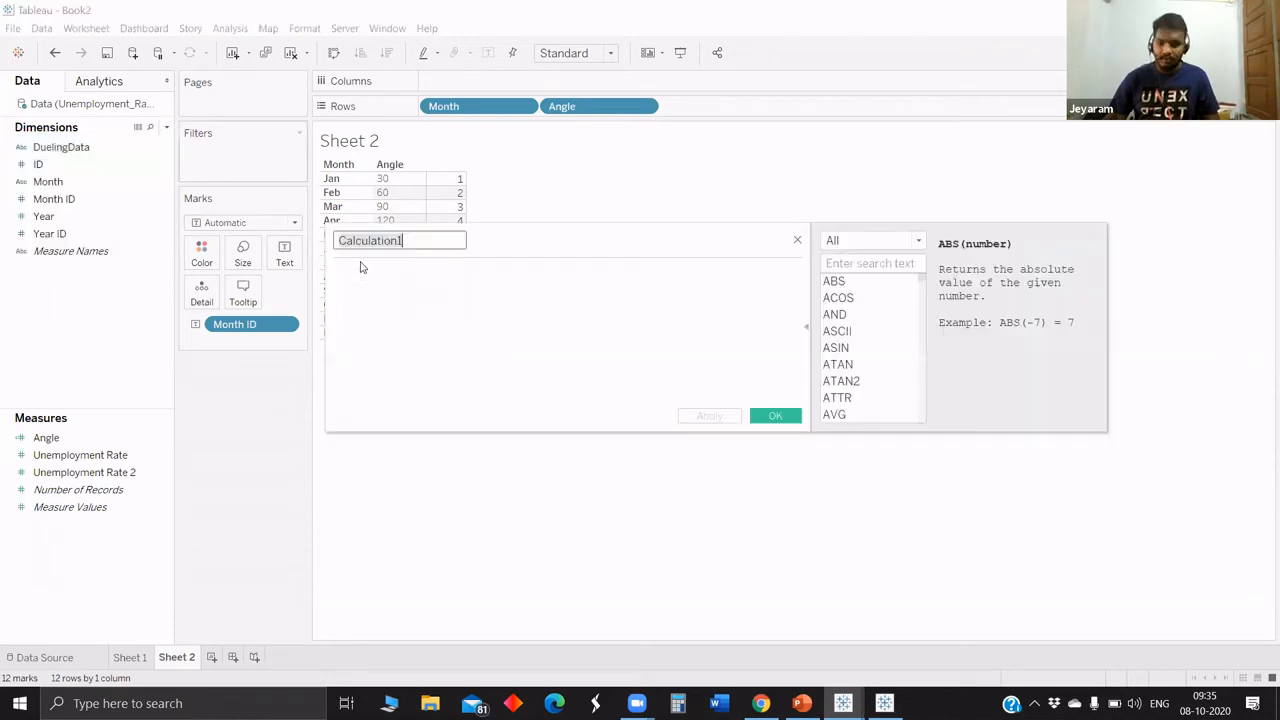
type("X")
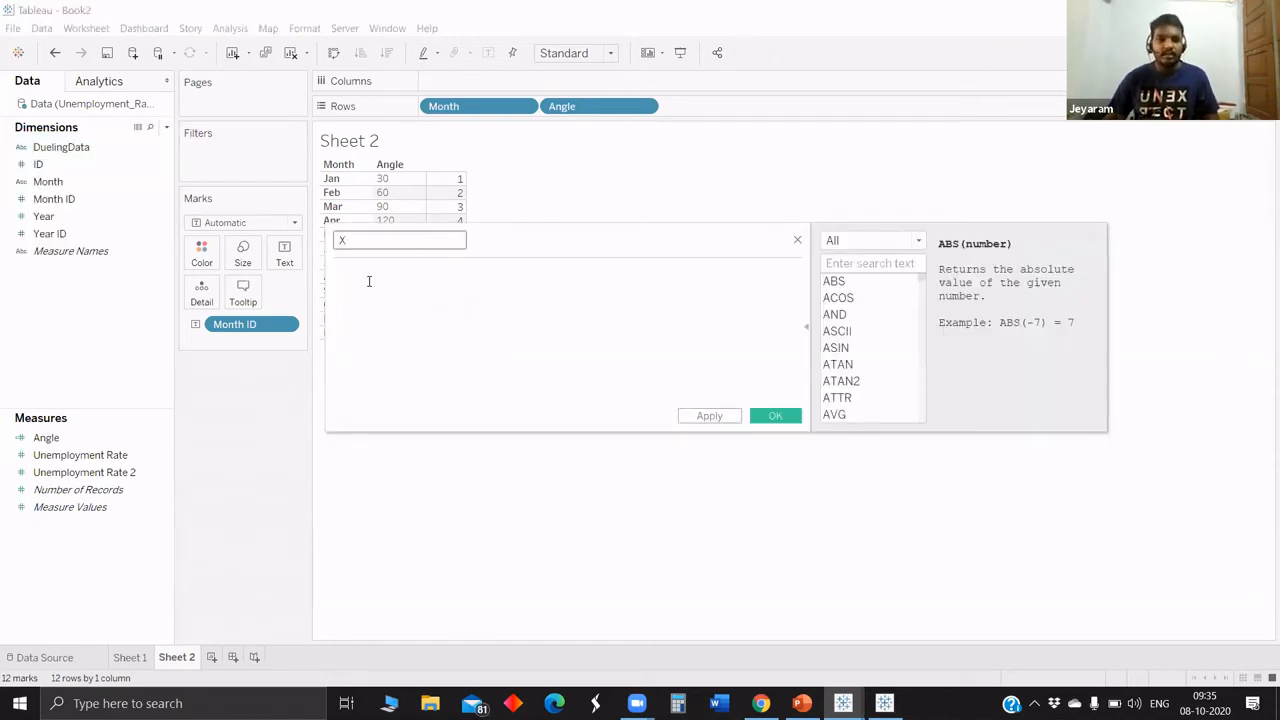
left_click(368, 281)
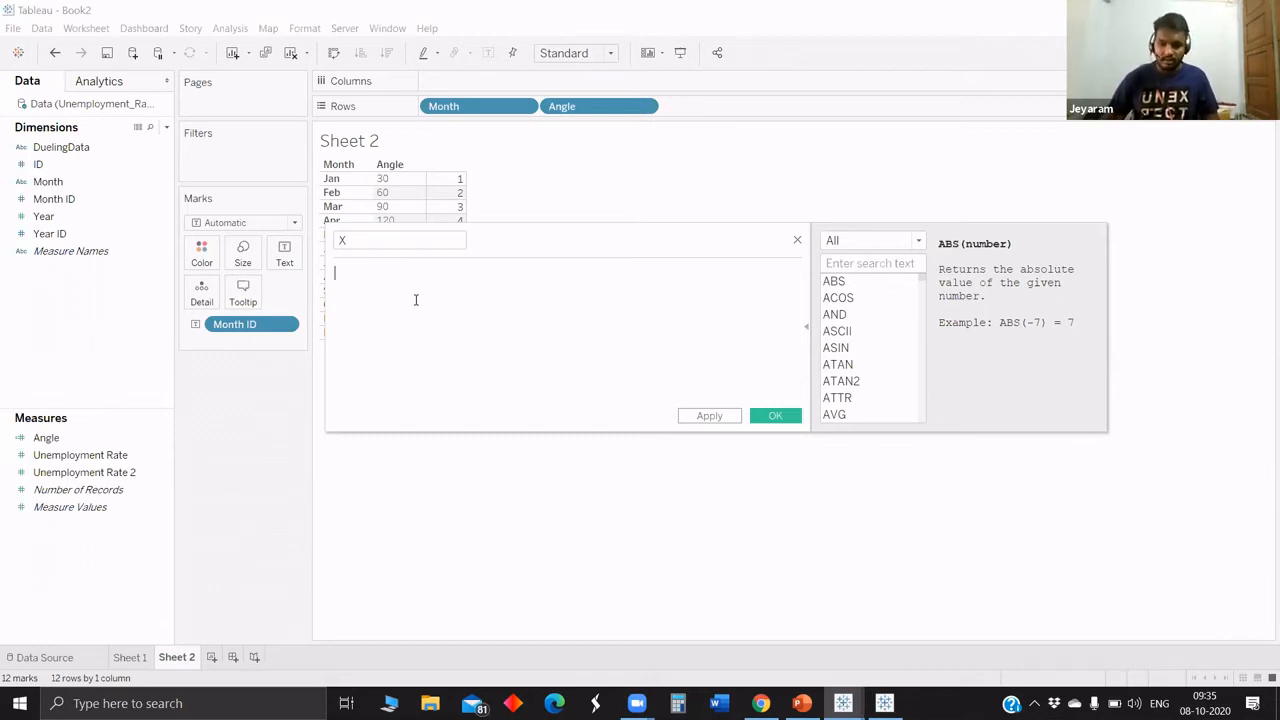
type("cos")
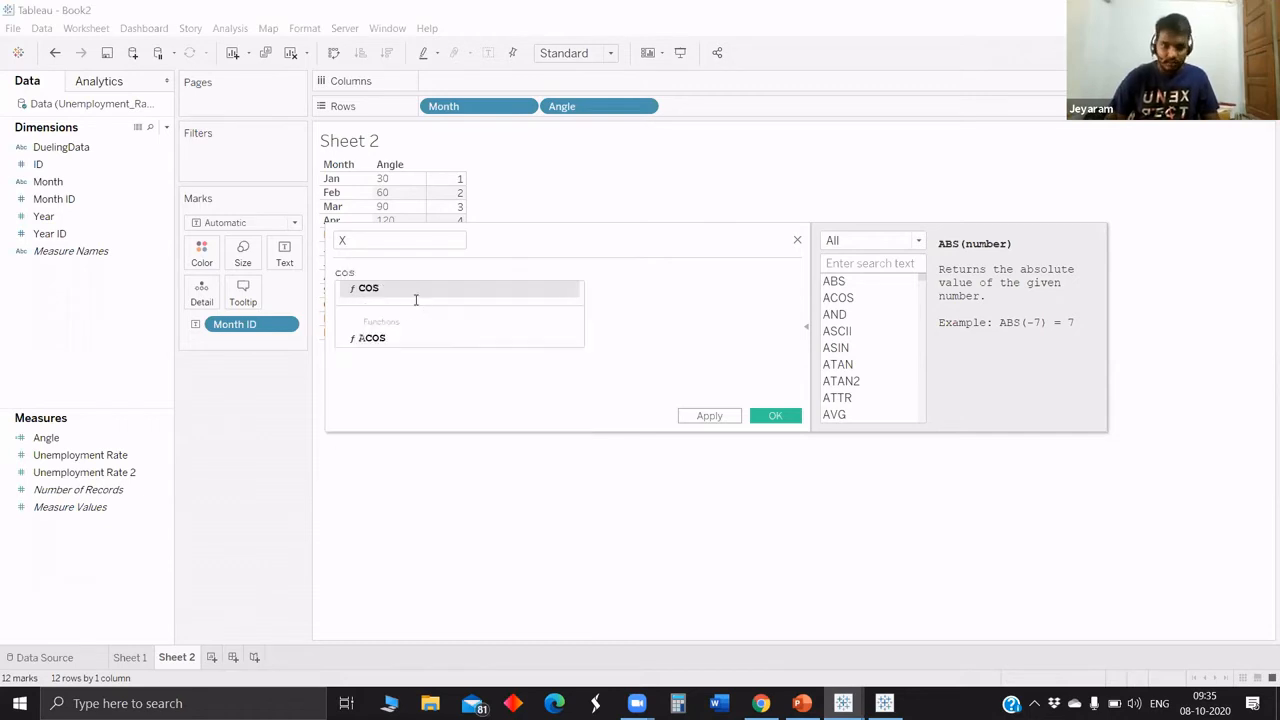
key("Return")
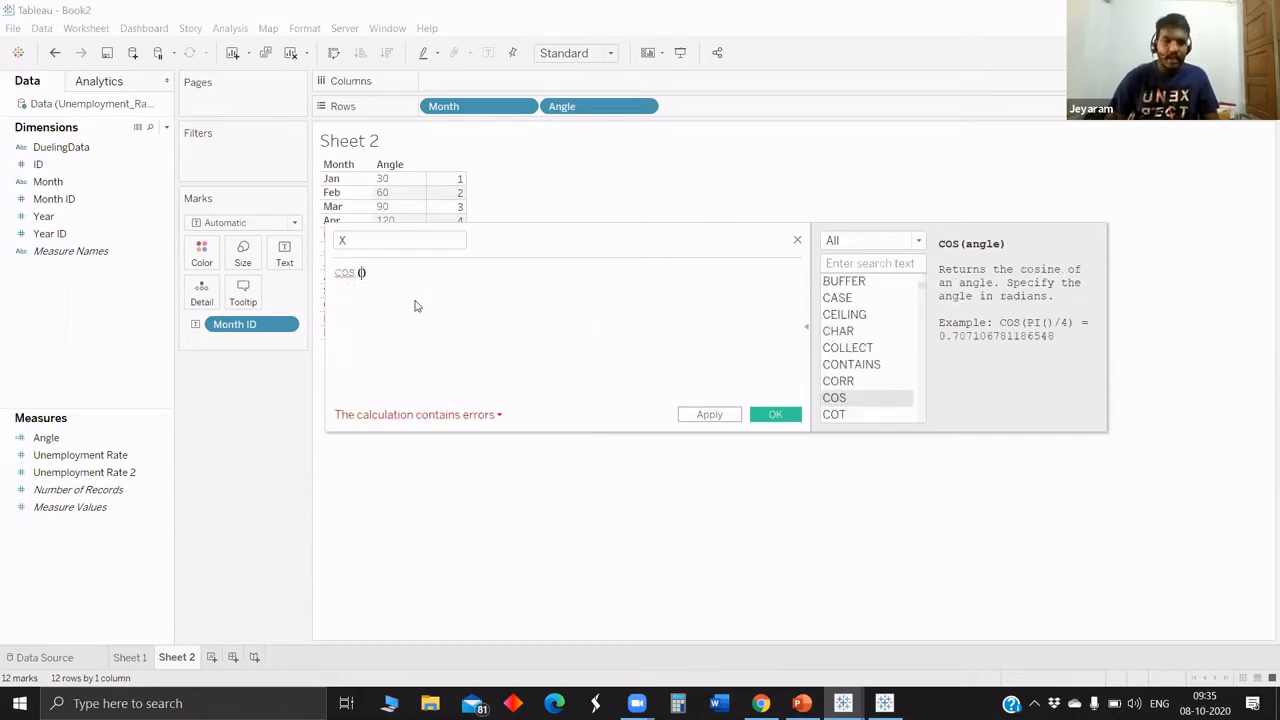
type("r")
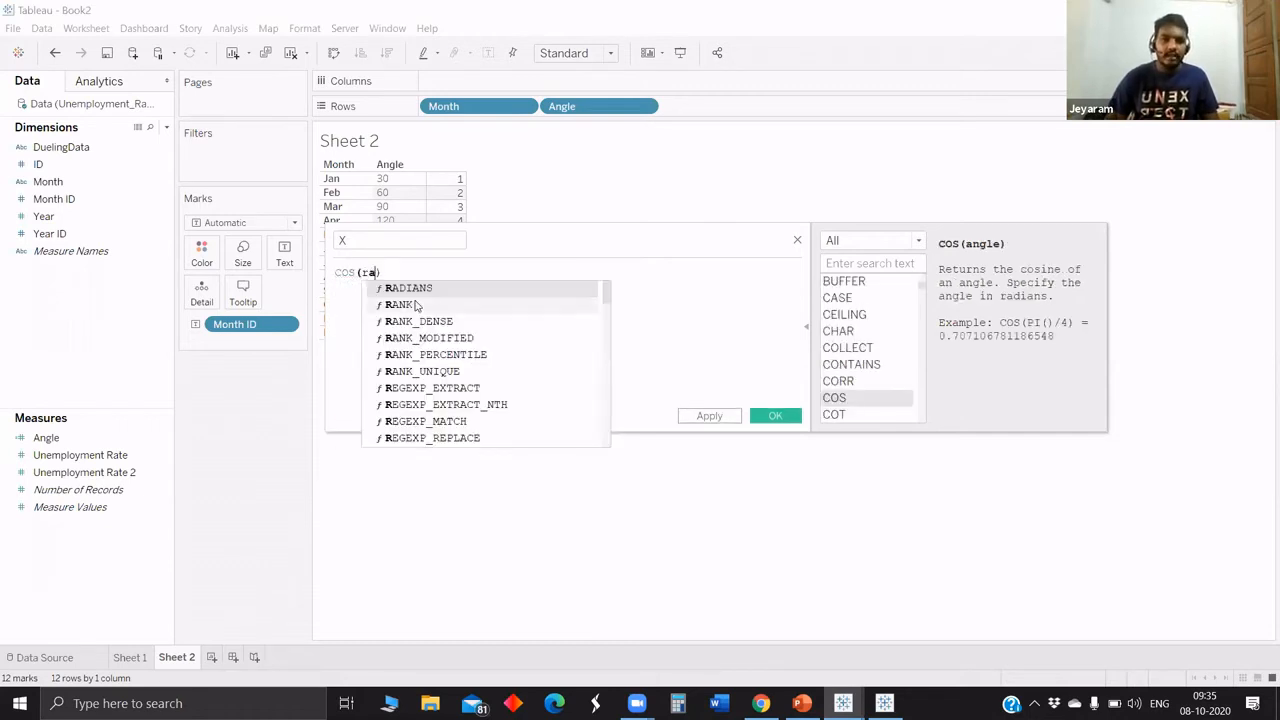
type("a")
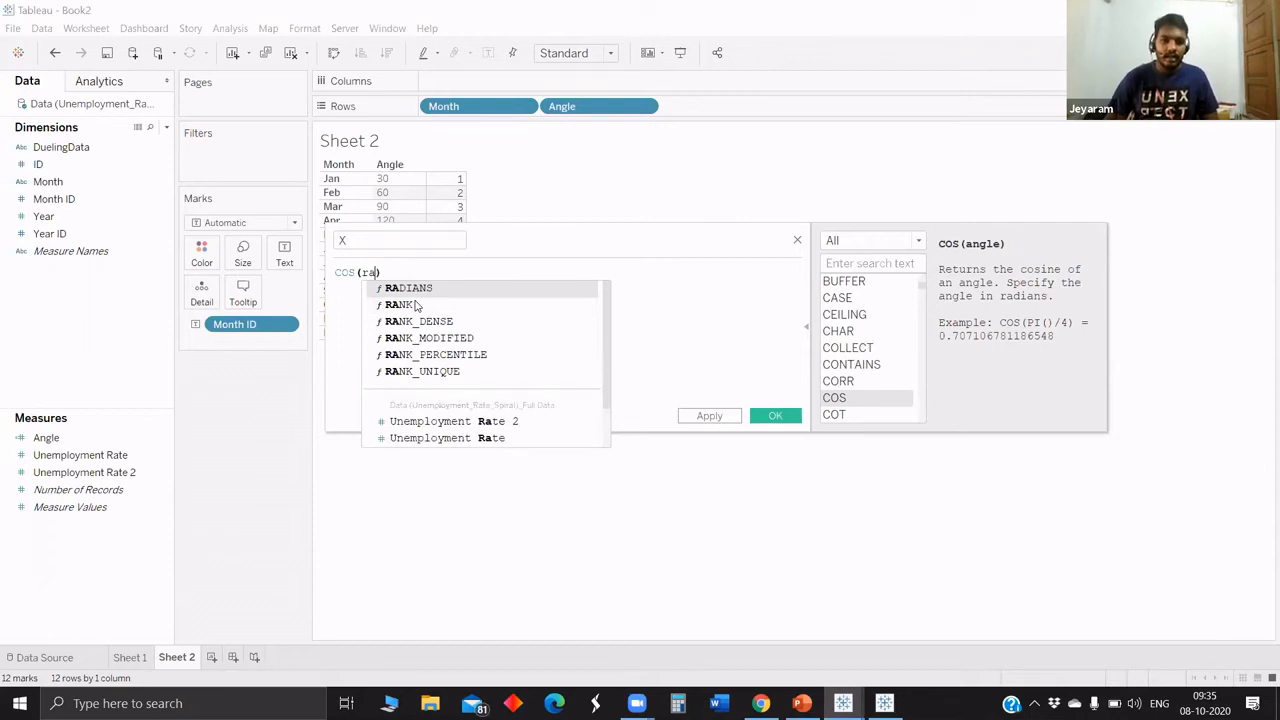
left_click(440, 289)
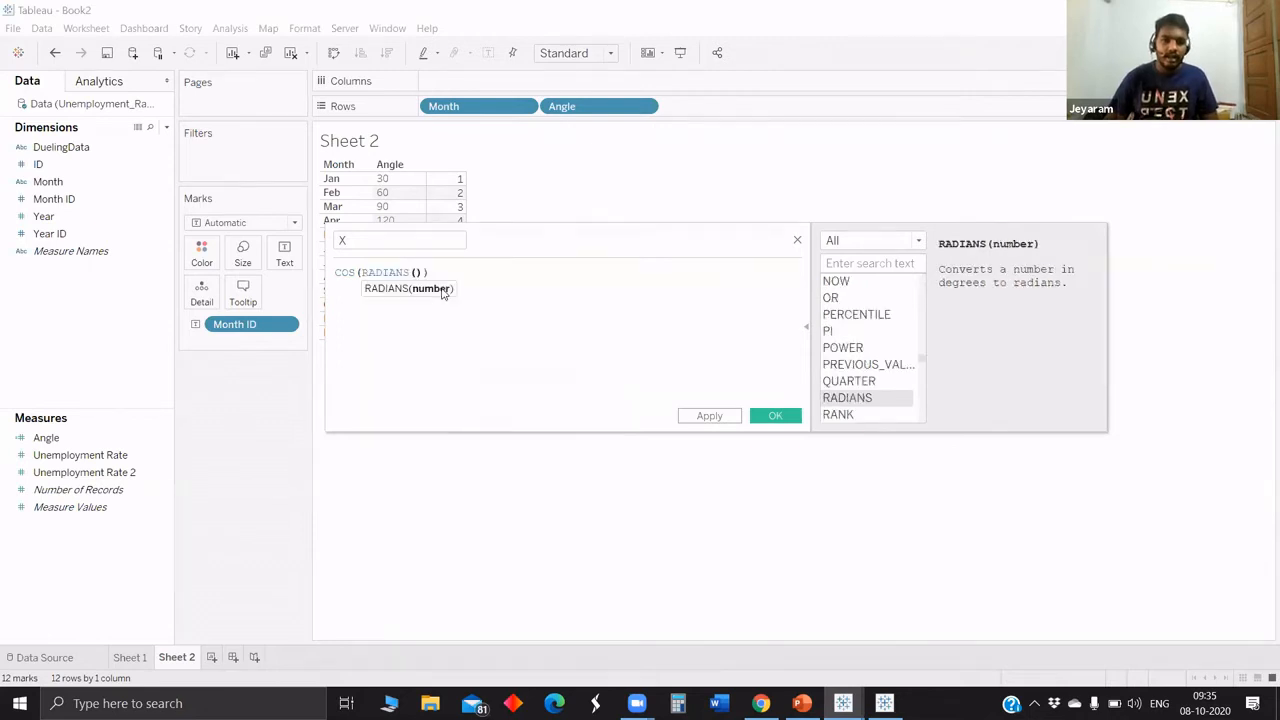
type("an")
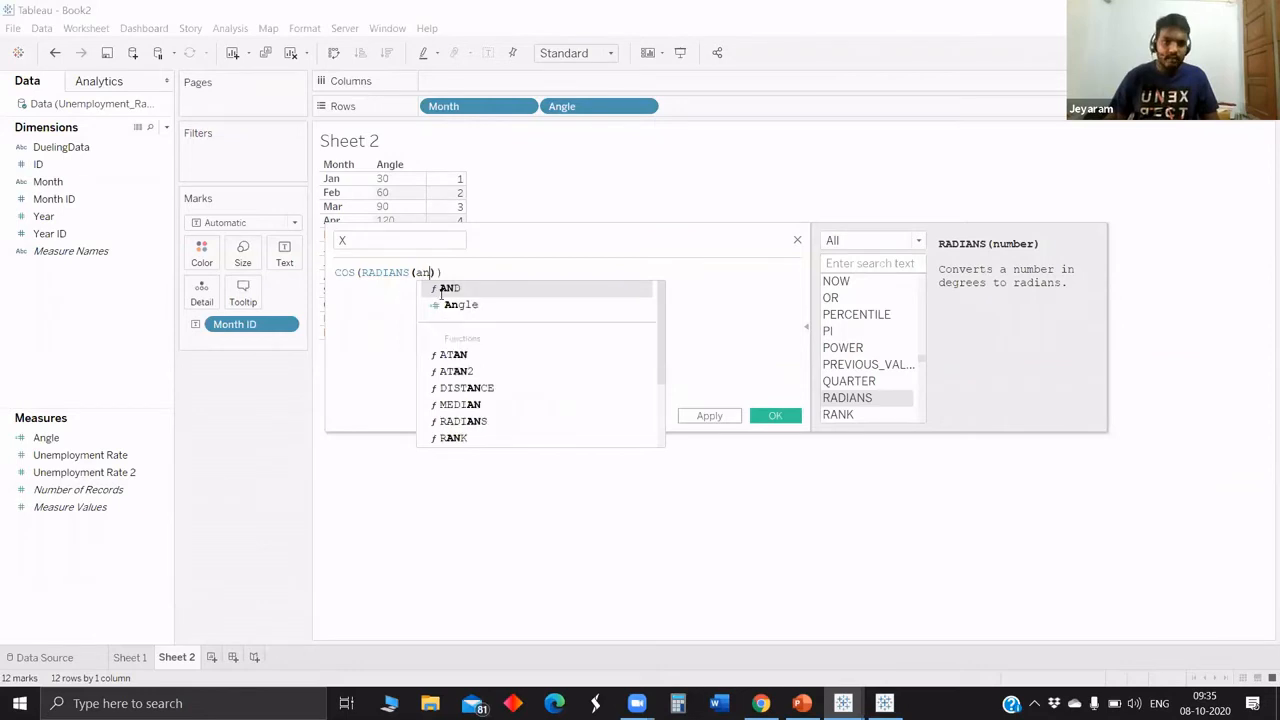
left_click(460, 304)
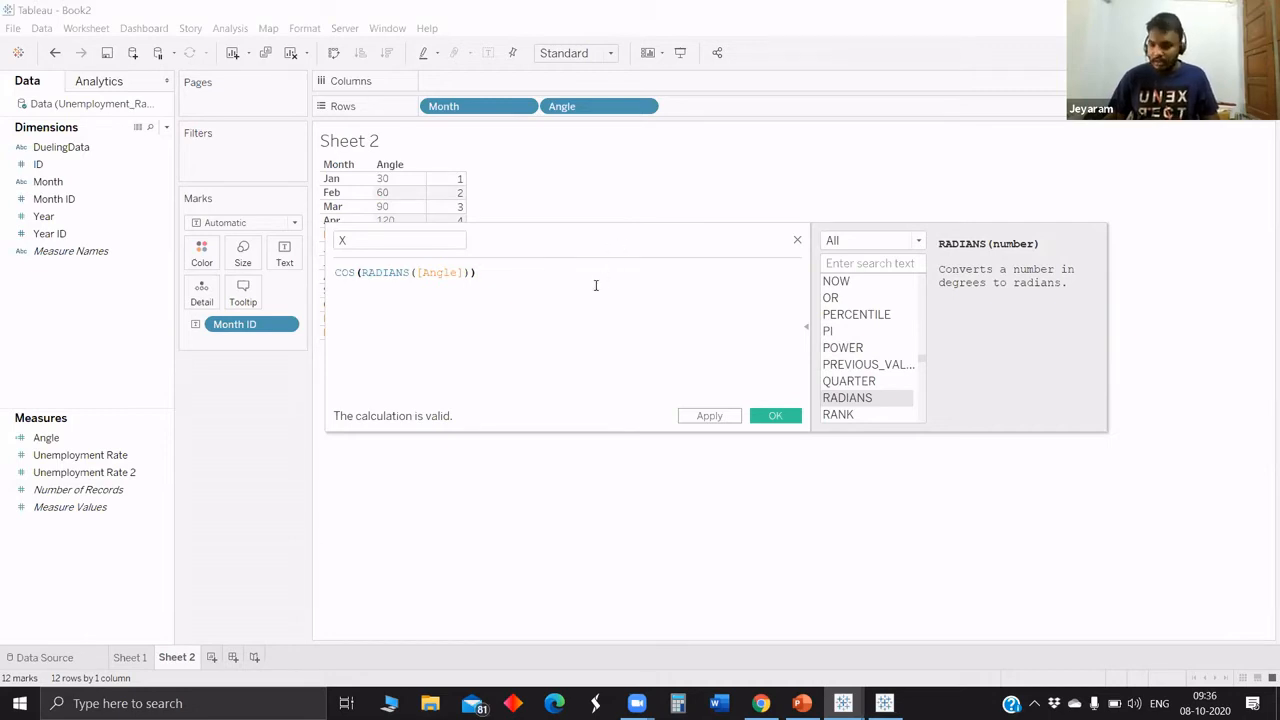
Multiply the X formula by the ID field in parentheses and save it as COS(RADIANS([Angle]))*([ID]).
type("*")
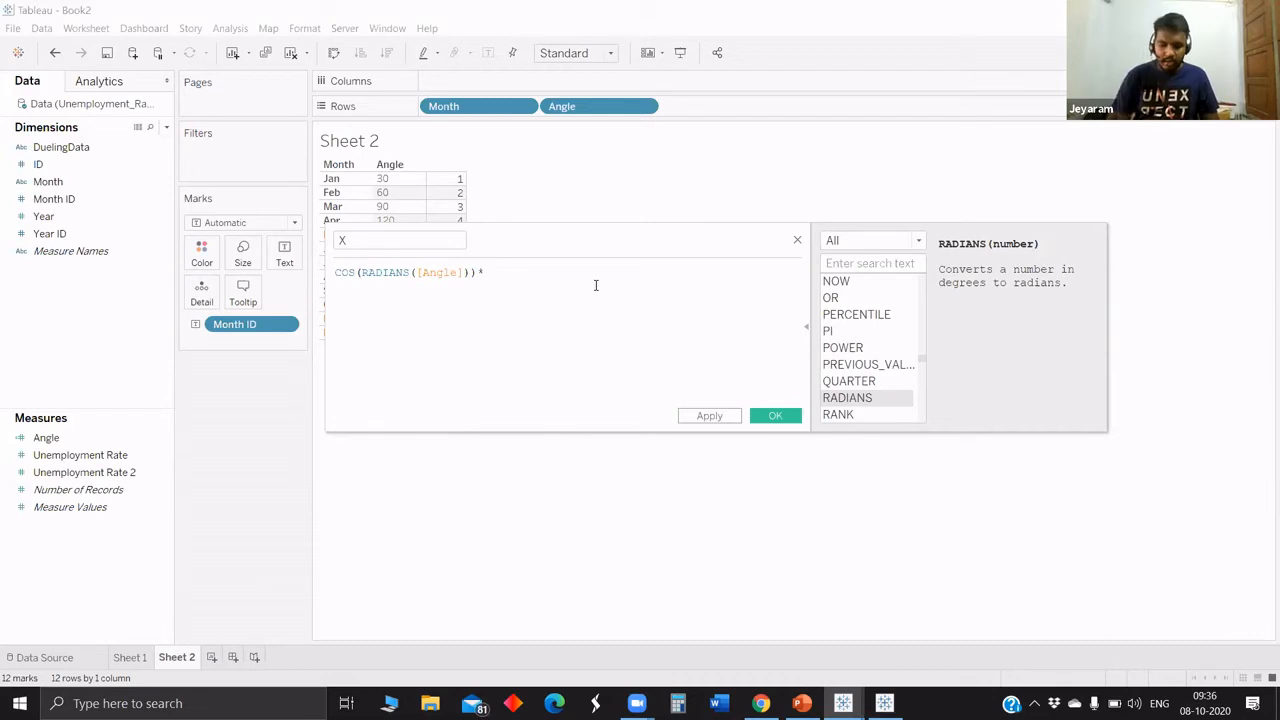
type("[ID]")
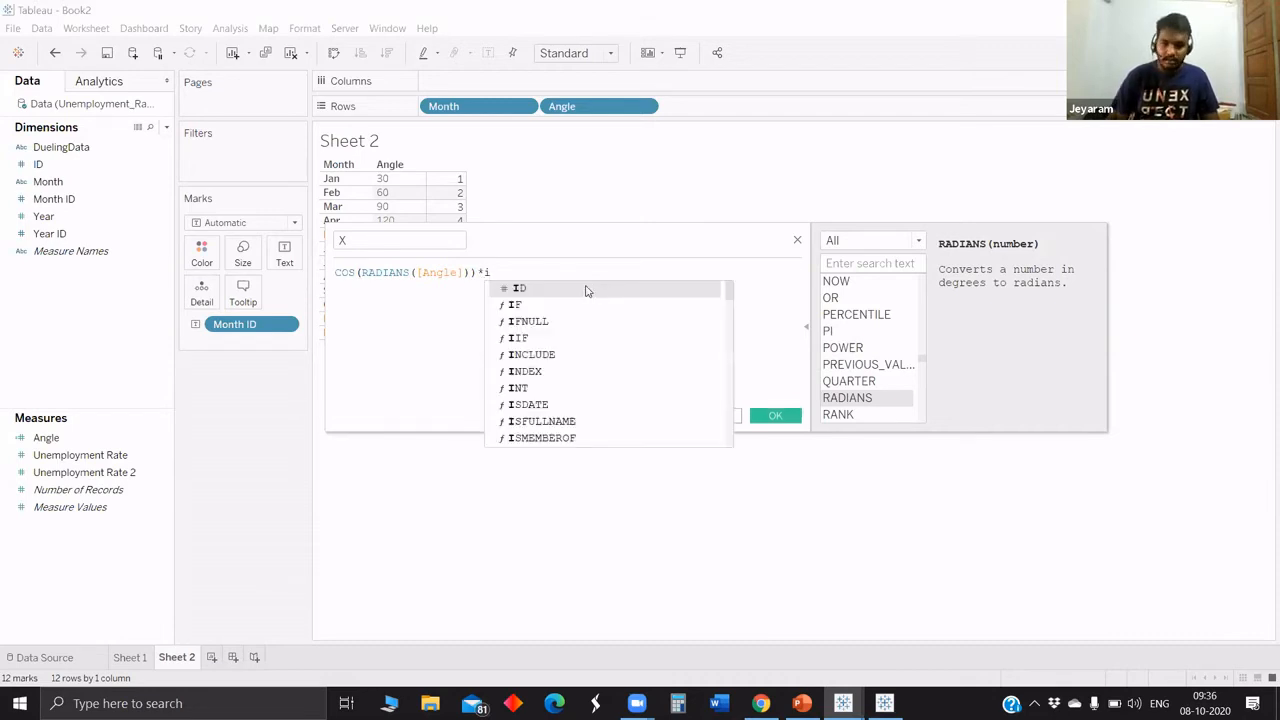
left_click(486, 271)
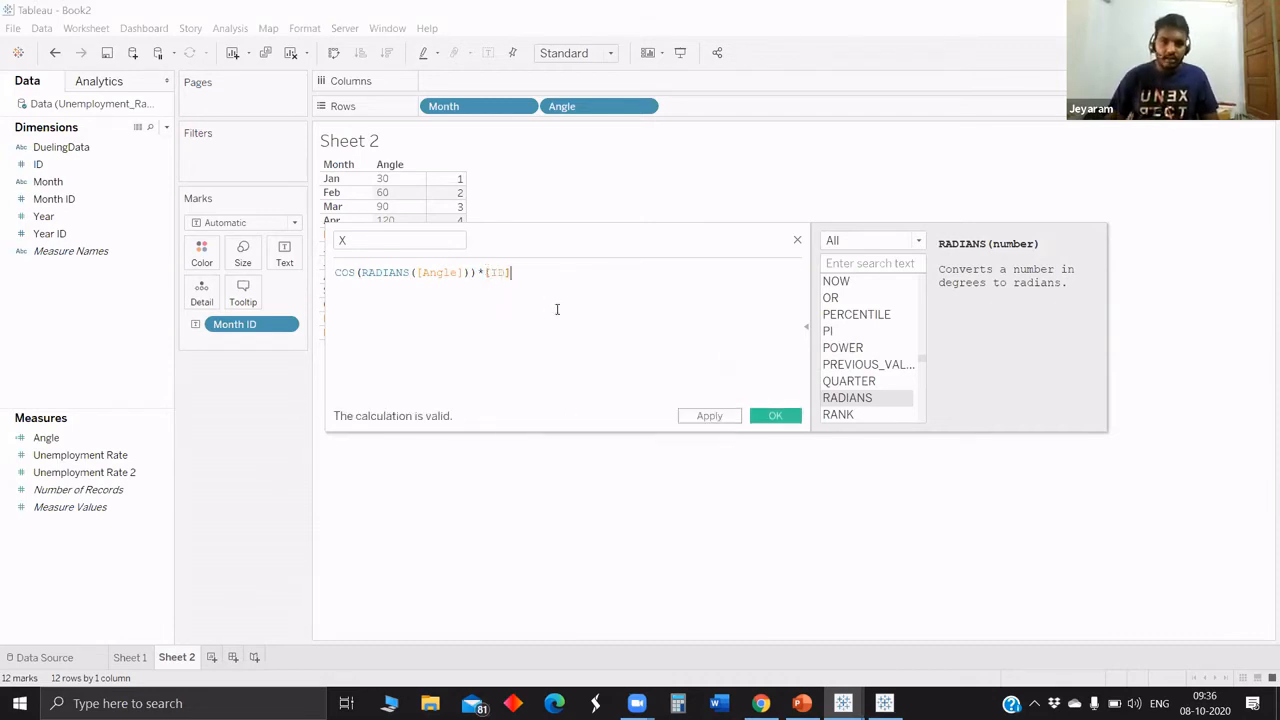
type("(")
left_click(552, 272)
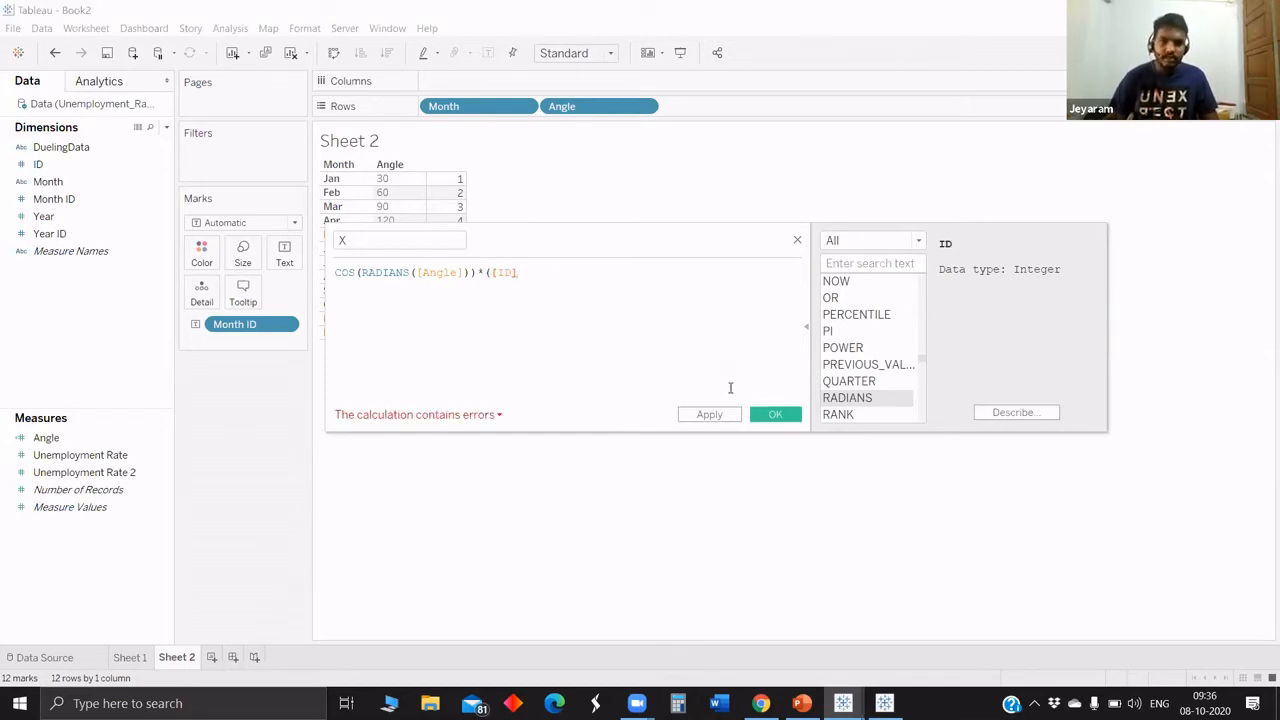
type(")")
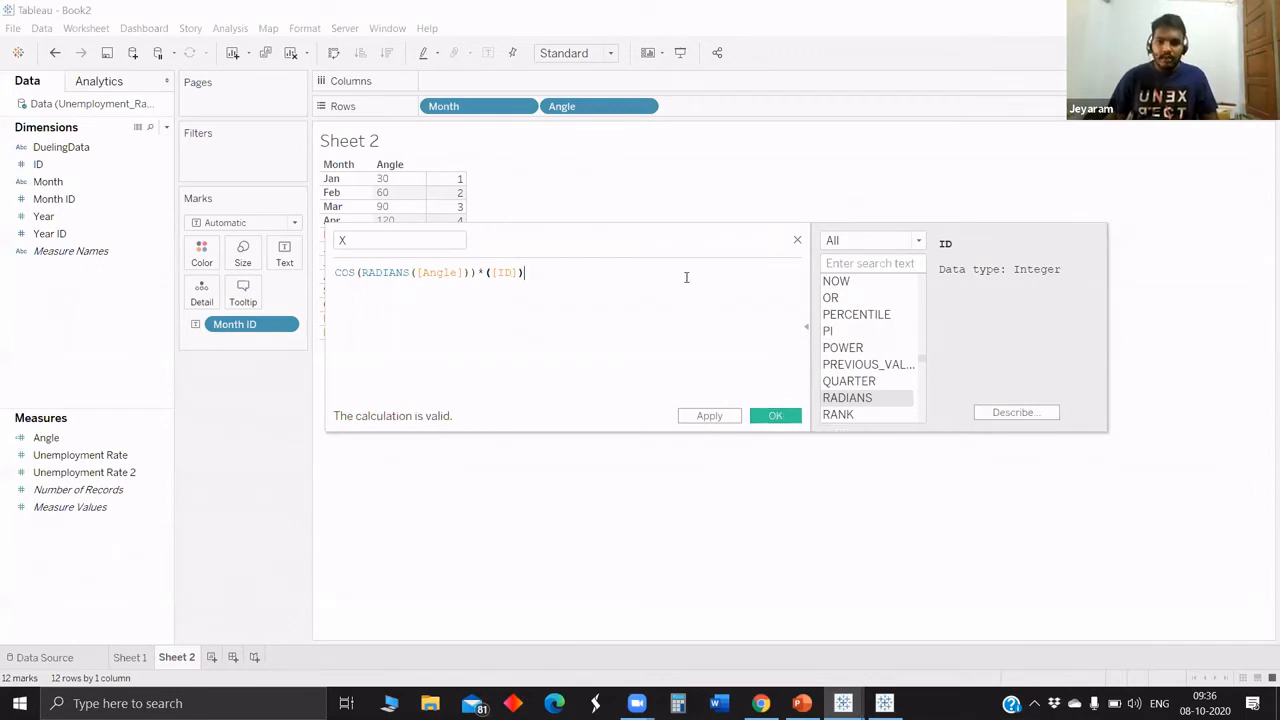
left_click_drag(659, 243, 546, 212)
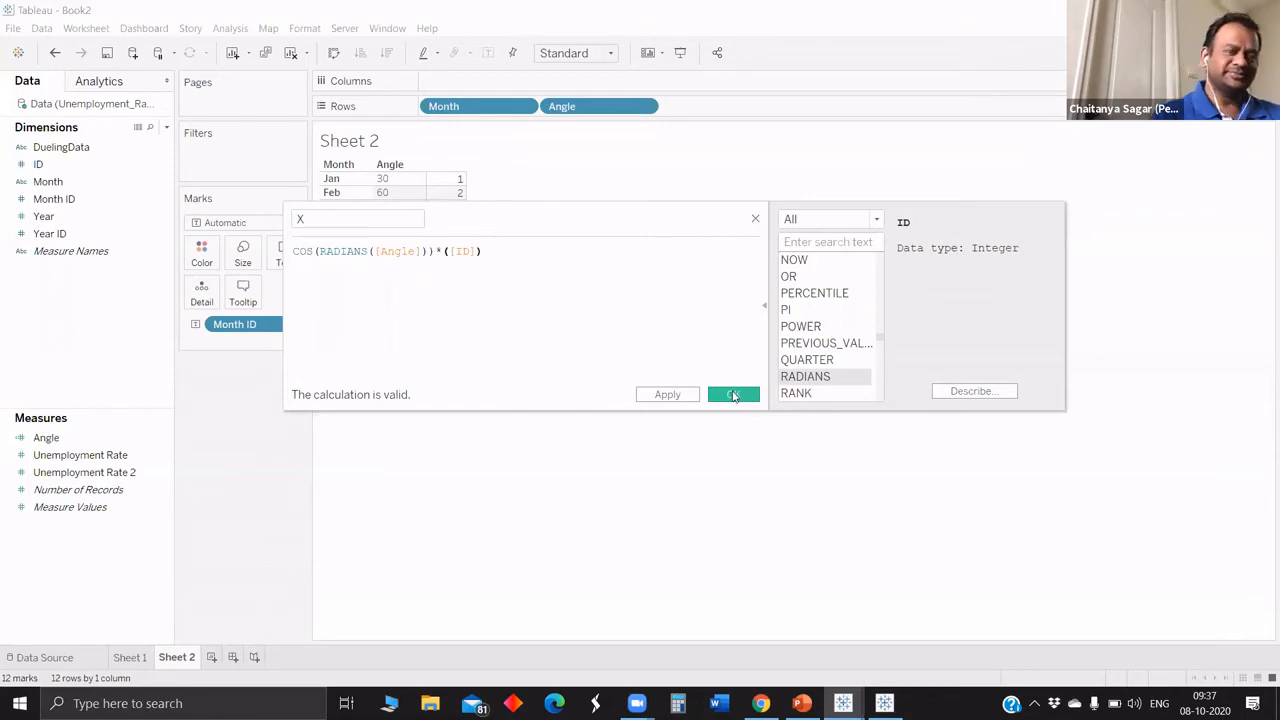
left_click(739, 396)
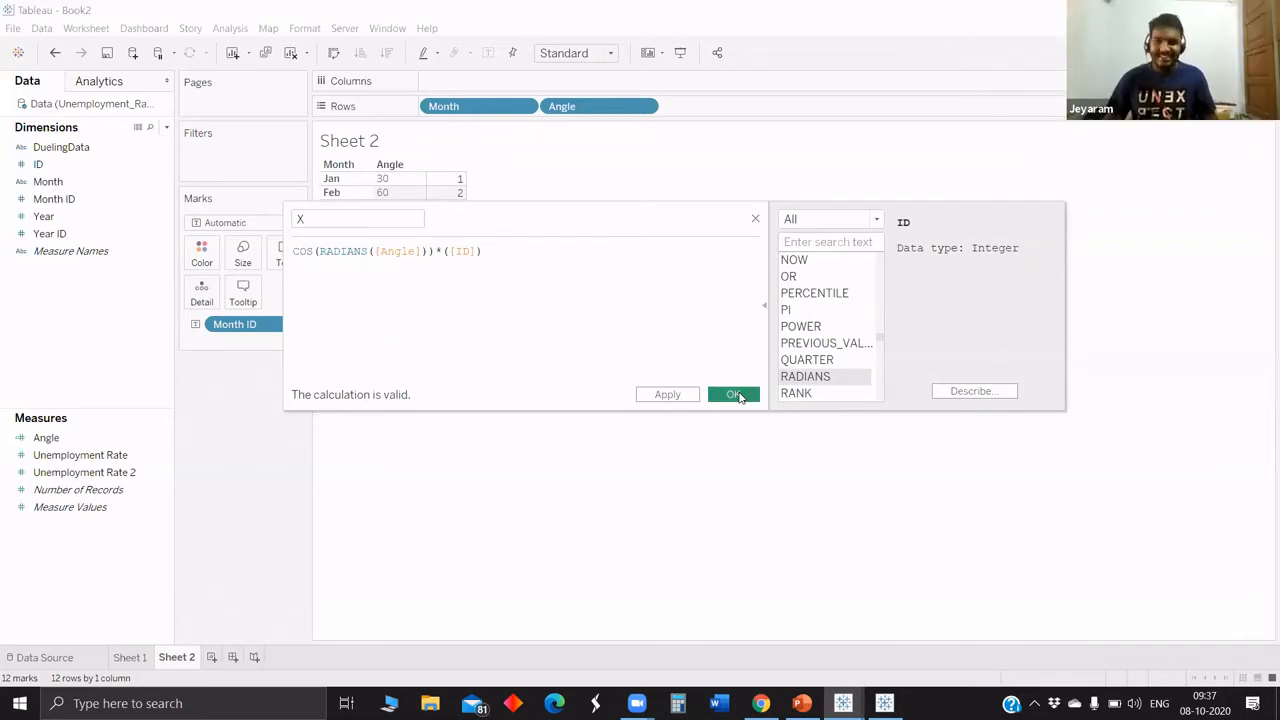
left_click(739, 396)
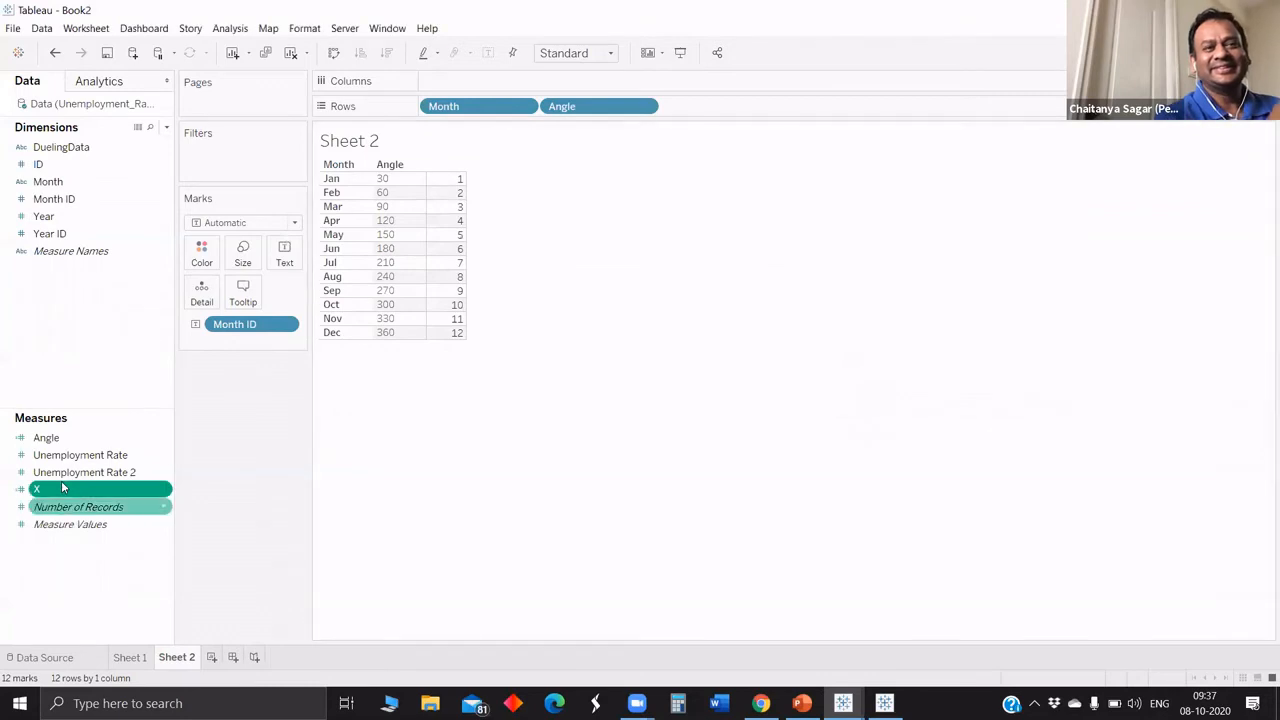
Duplicate the X calculation and rename the copy Y.
right_click(80, 488)
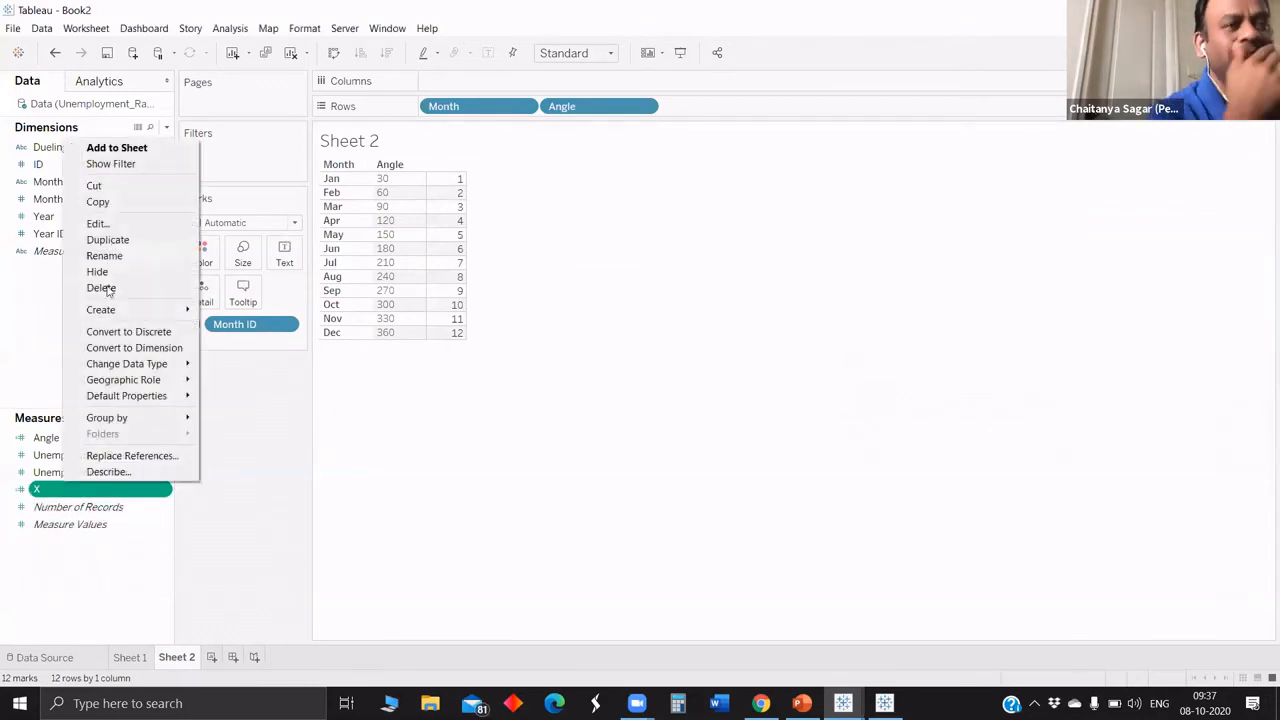
left_click(106, 243)
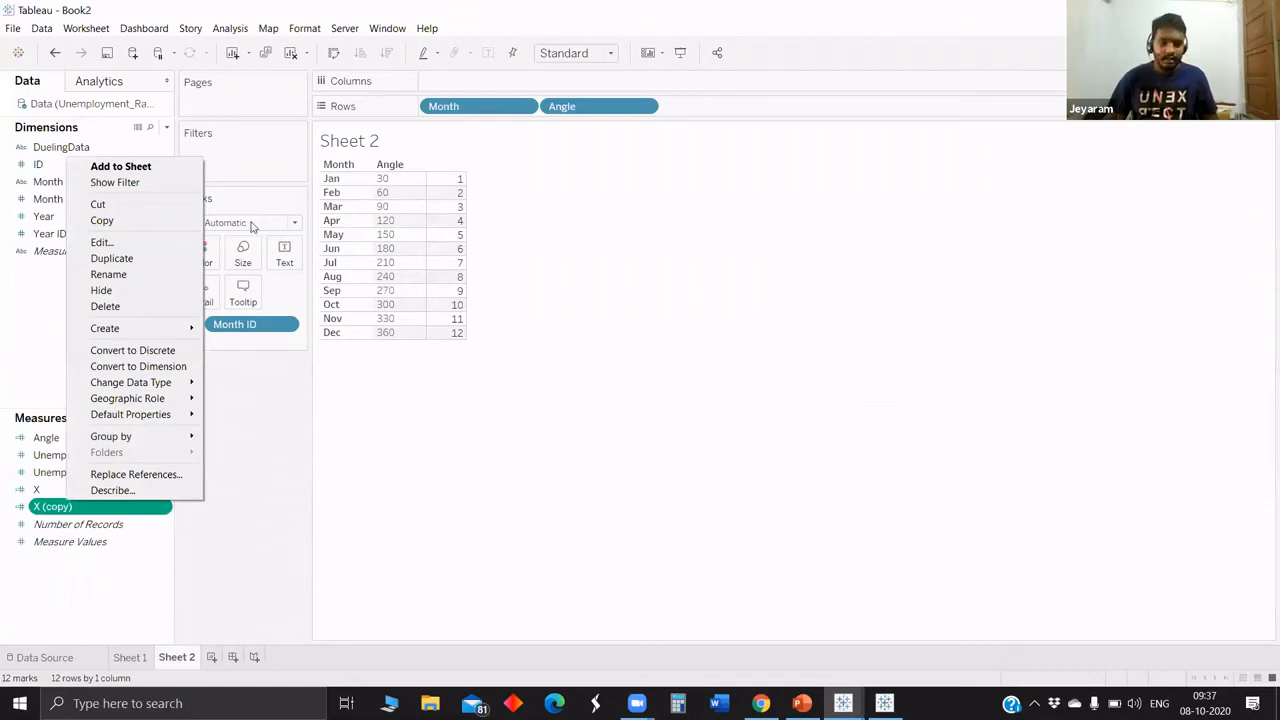
left_click(101, 242)
type("Y")
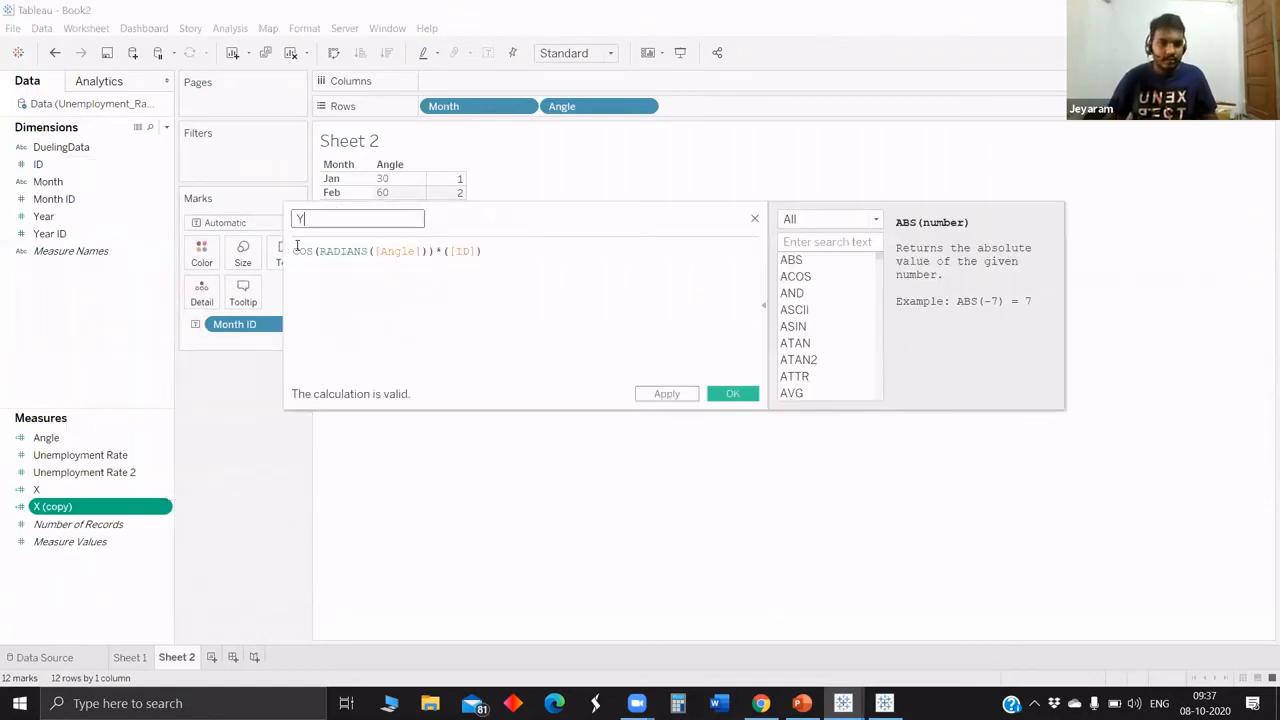
Replace COS with SIN in the Y formula and save it as SIN(RADIANS([Angle]))*([ID]).
double_click(297, 248)
type("S")
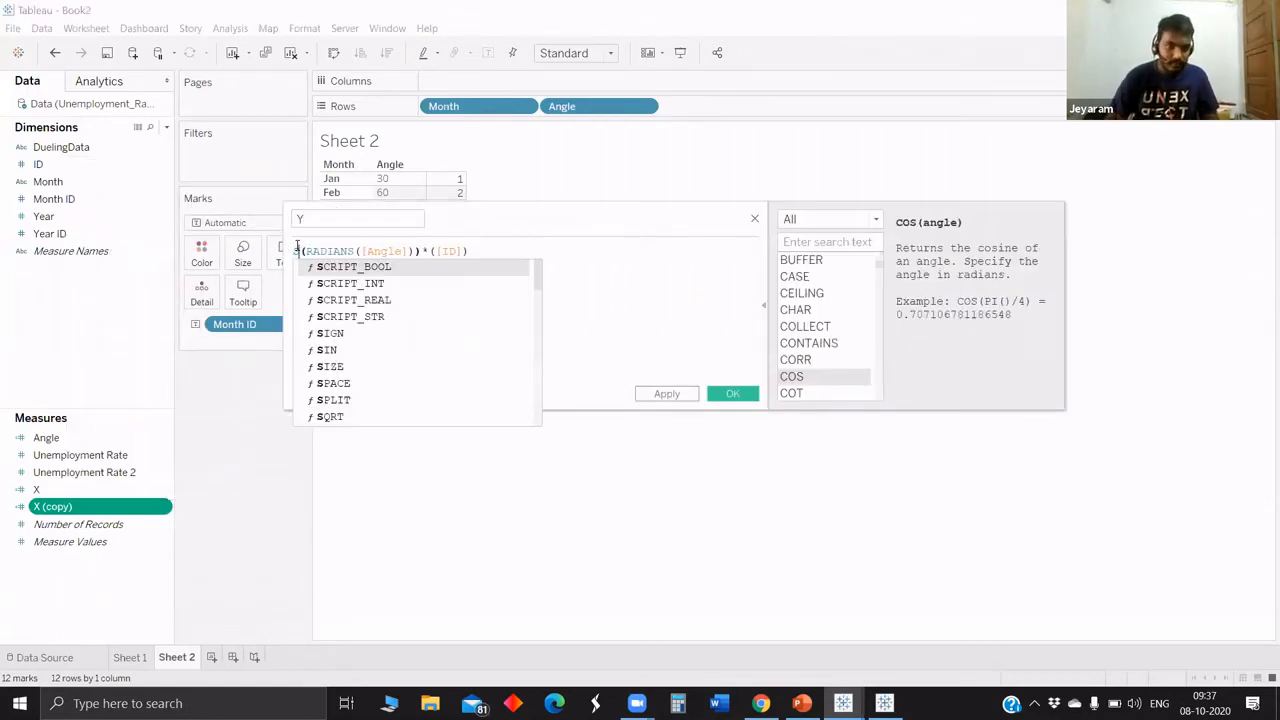
type("in")
left_click(381, 268)
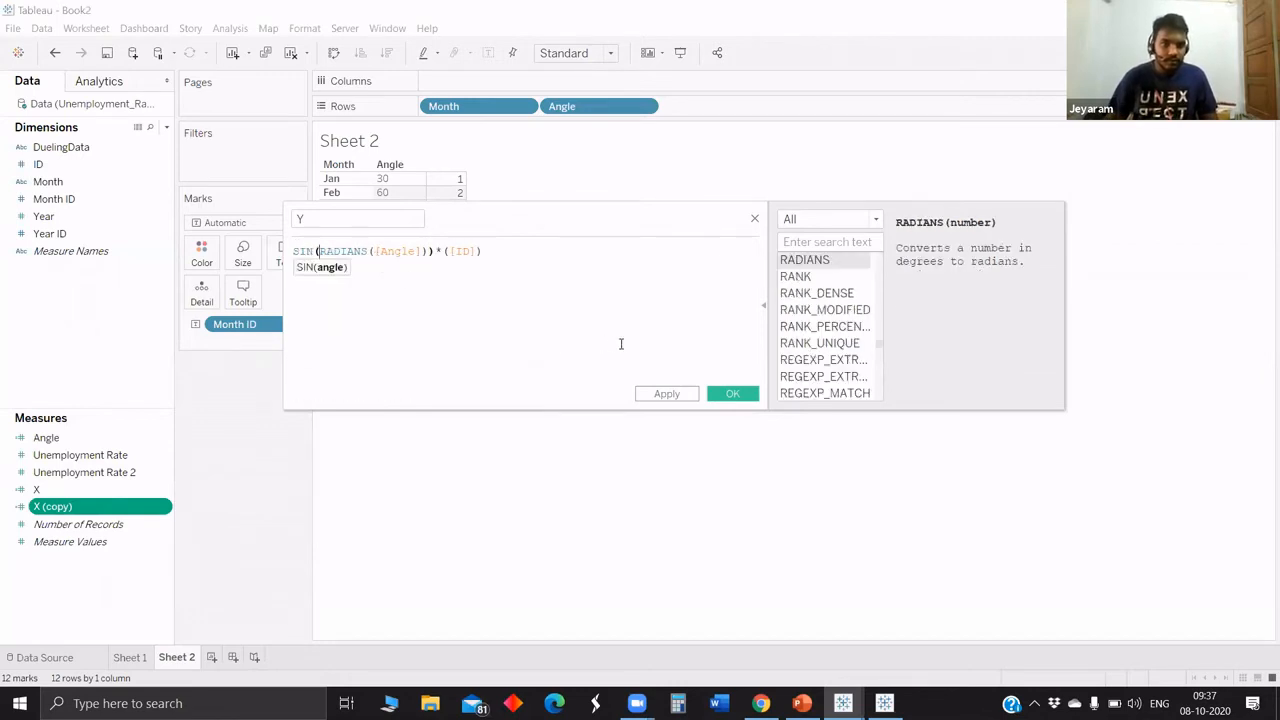
left_click(734, 396)
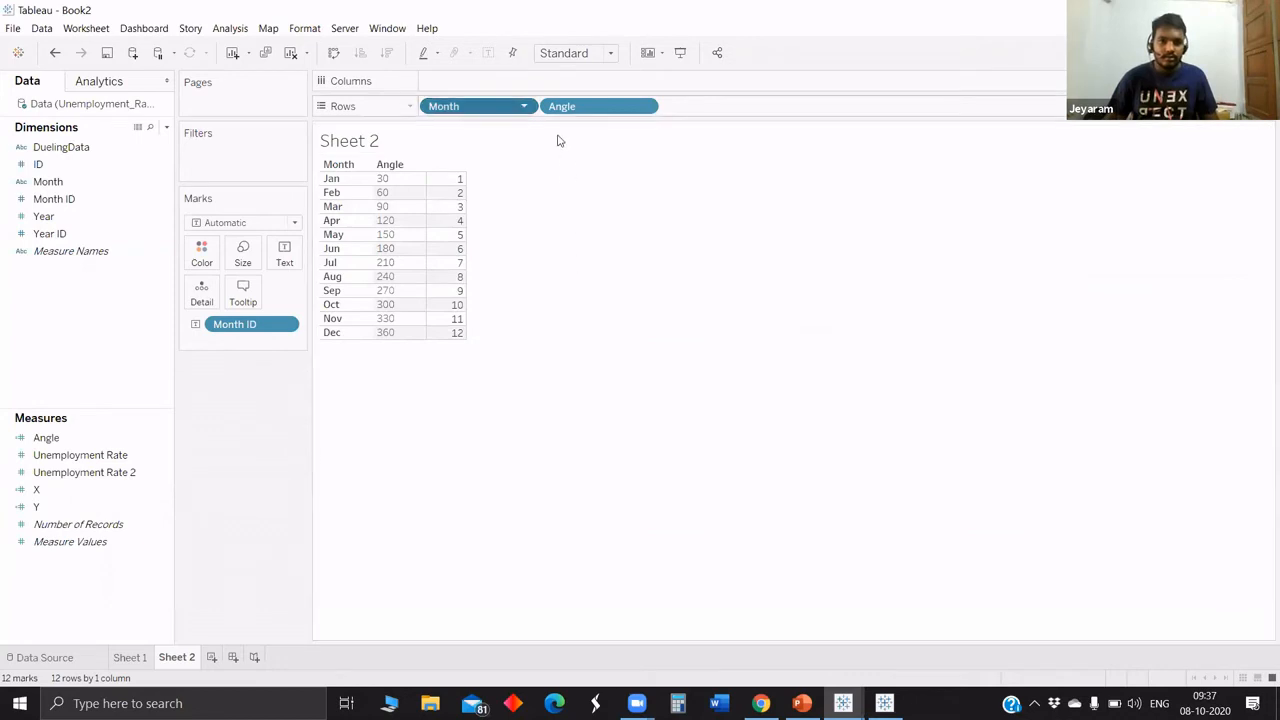
Clear Month, Angle and Month ID from the sheet and plot X on the columns against Y on the rows.
mouse_move(471, 109)
left_mouse_down()
mouse_move(494, 377)
mouse_move(109, 491)
mouse_move(434, 246)
mouse_move(474, 87)
mouse_move(511, 86)
mouse_move(486, 140)
left_mouse_up()
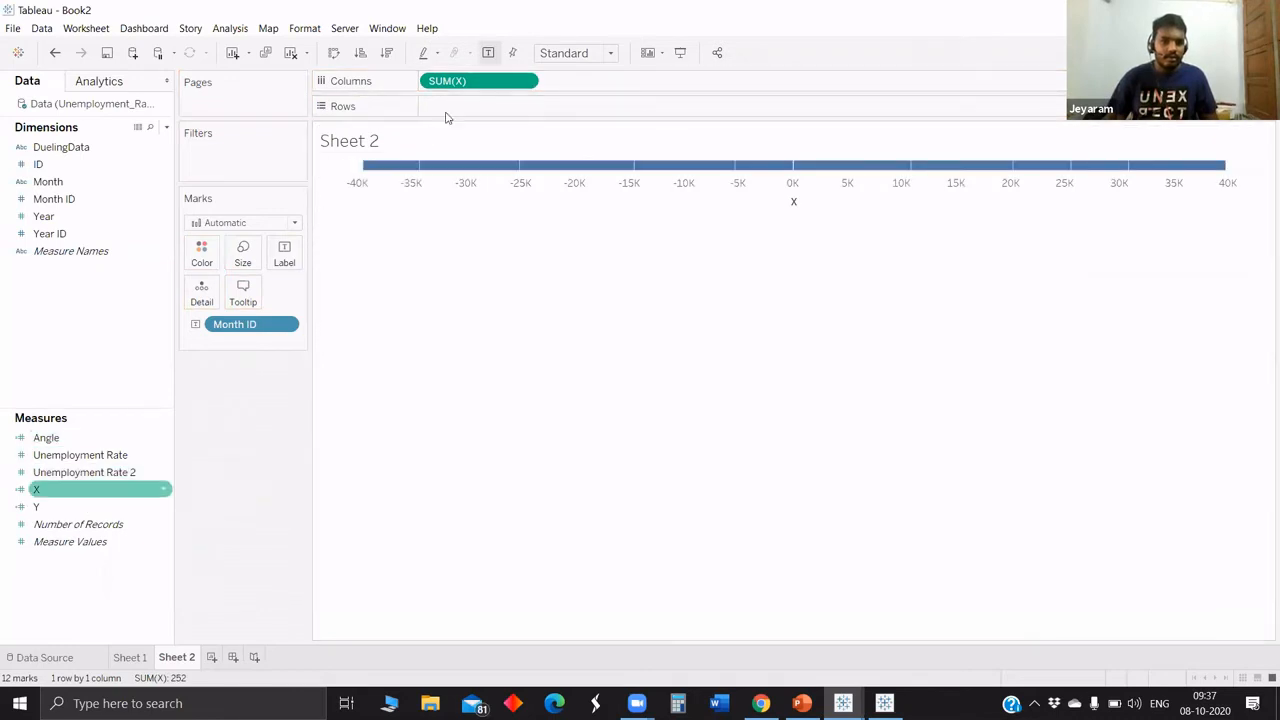
left_click_drag(252, 337, 453, 112)
left_click(60, 506)
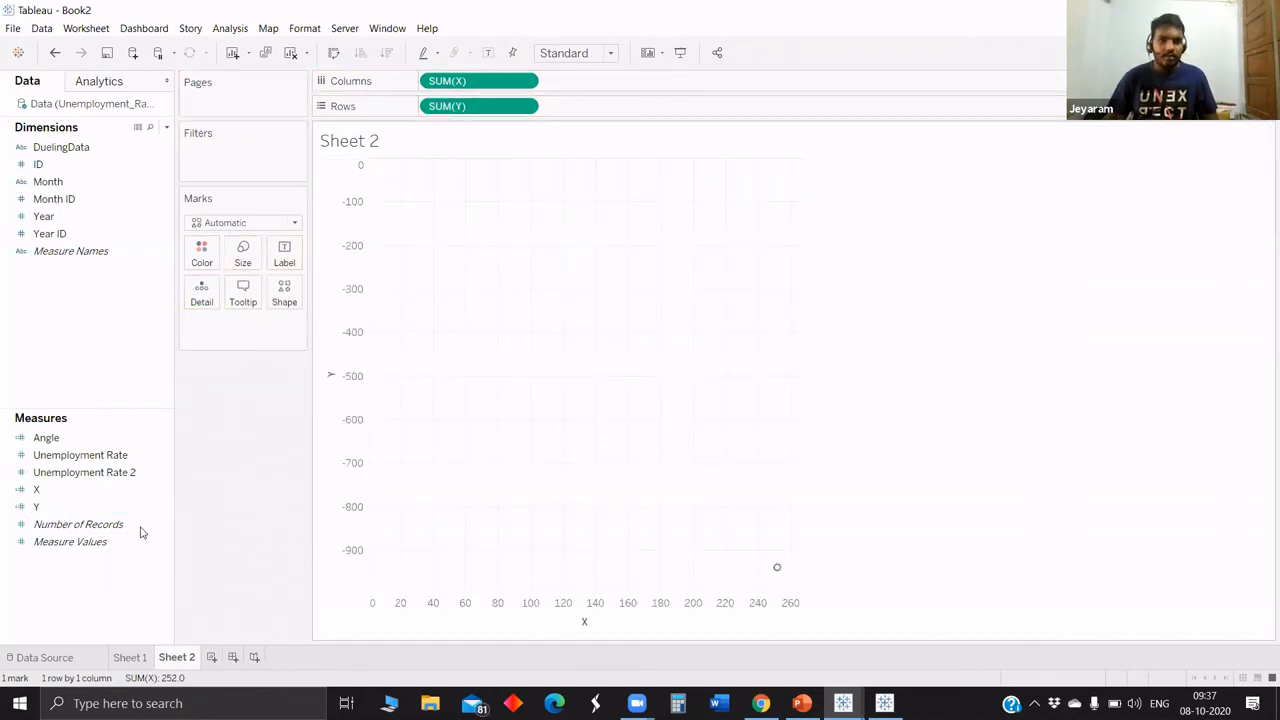
Change the mark type to Line and use ID as an unaggregated path field to connect the points.
left_click(232, 222)
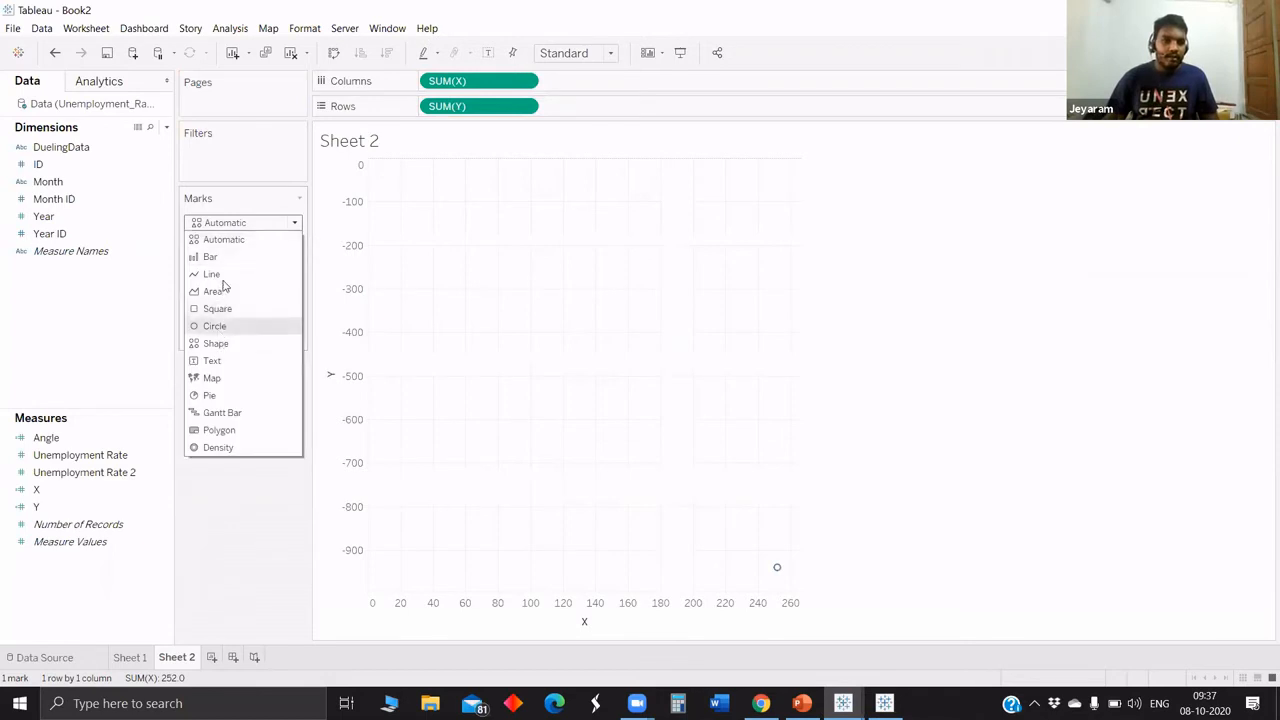
left_click(224, 272)
left_click(62, 234)
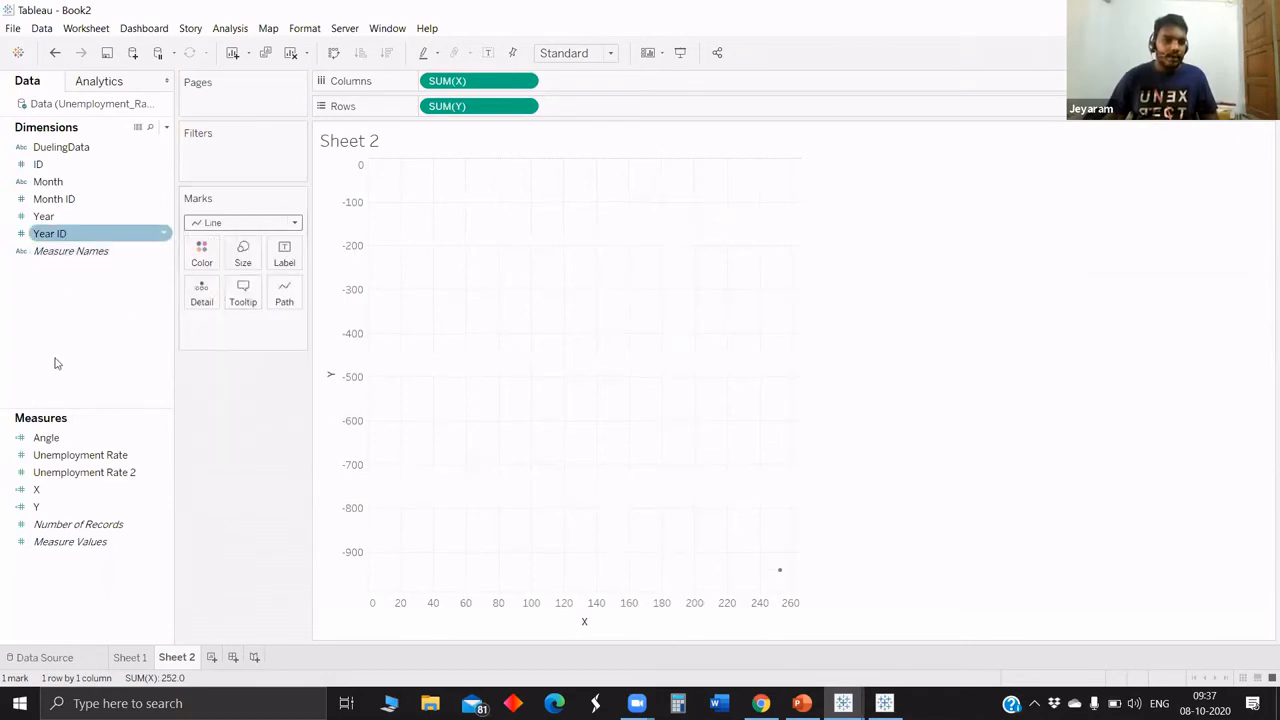
mouse_move(190, 256)
left_mouse_down()
mouse_move(281, 299)
mouse_move(291, 291)
left_mouse_up()
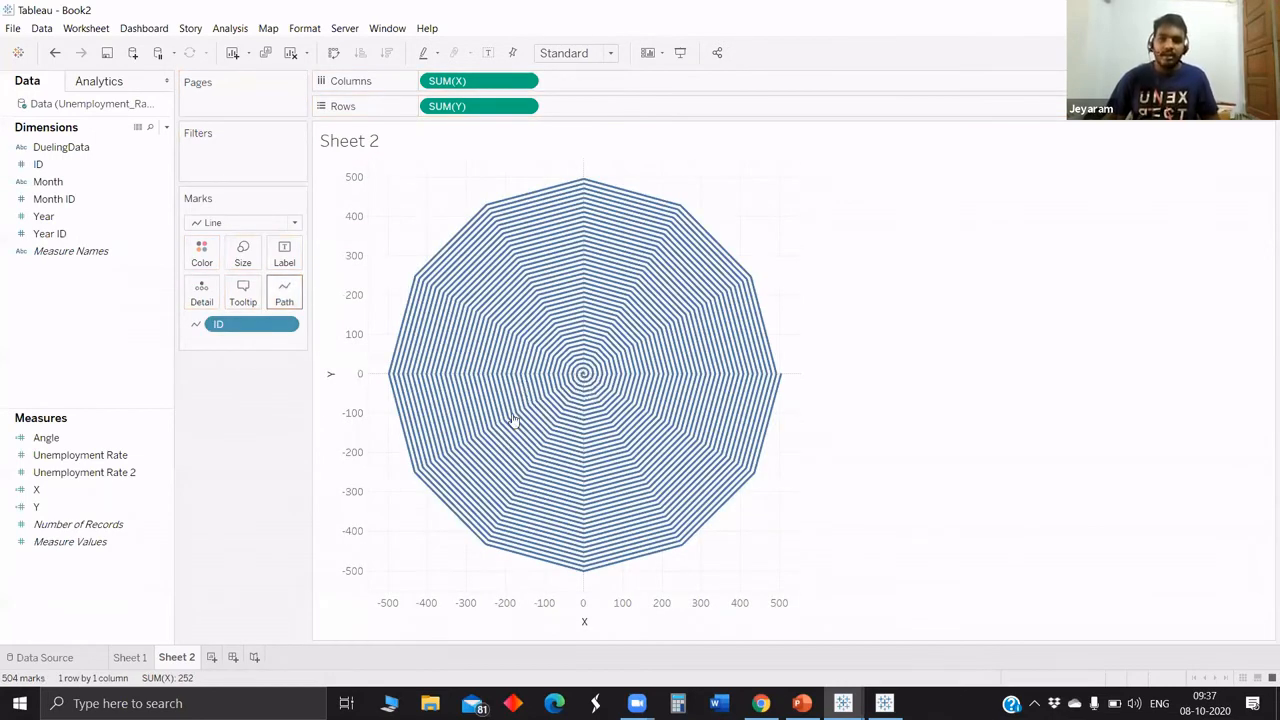
Create an integer parameter named Buffer with current value 50 and range 1 to 100, and show its control.
left_click(168, 129)
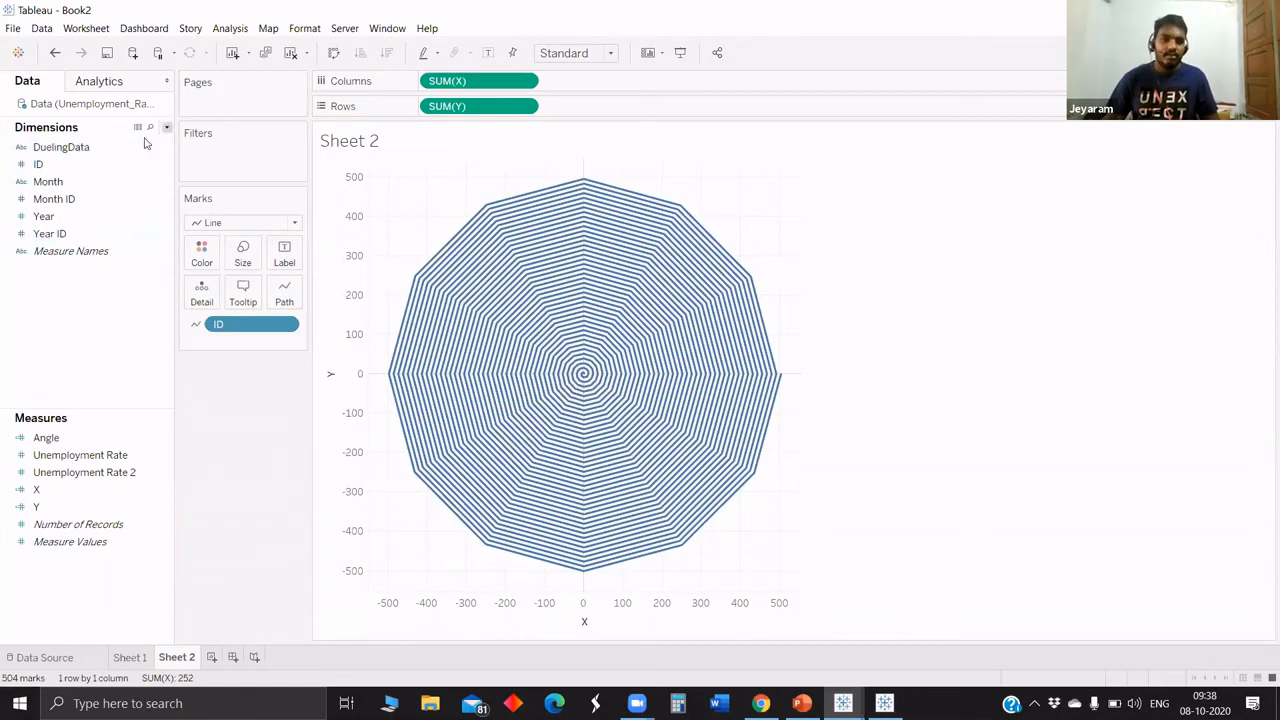
left_click(130, 159)
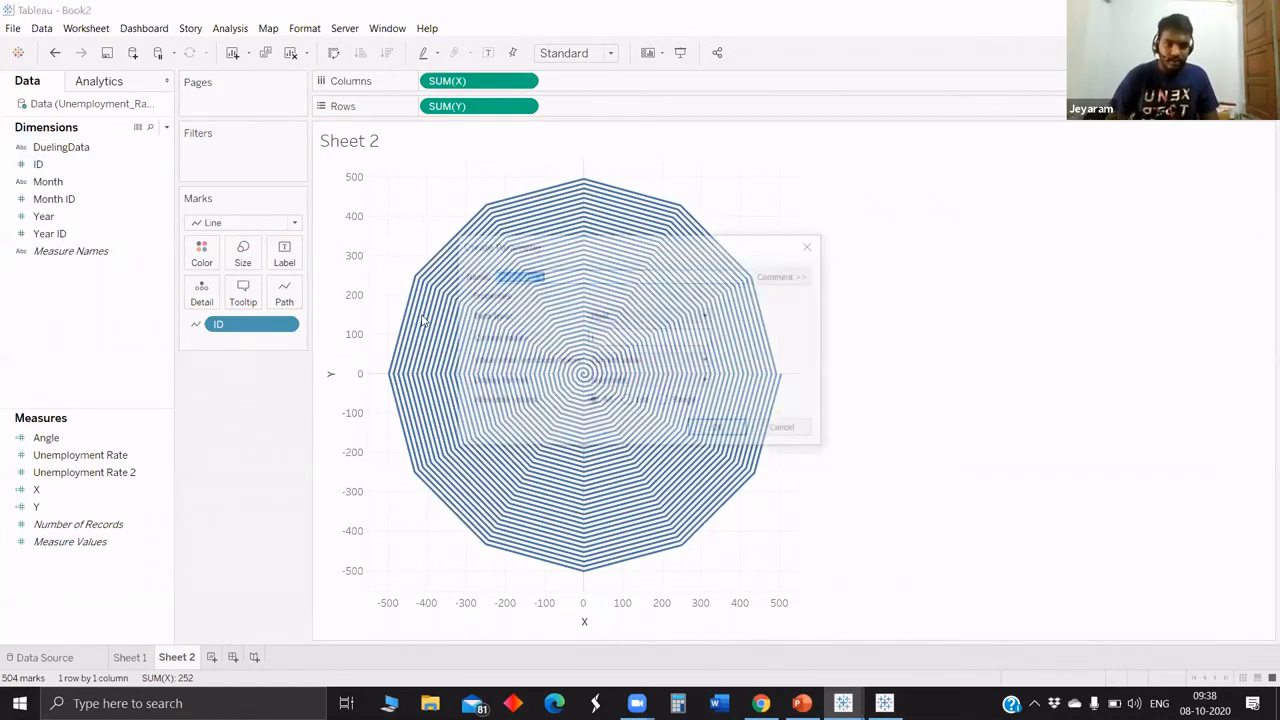
type("Buffer")
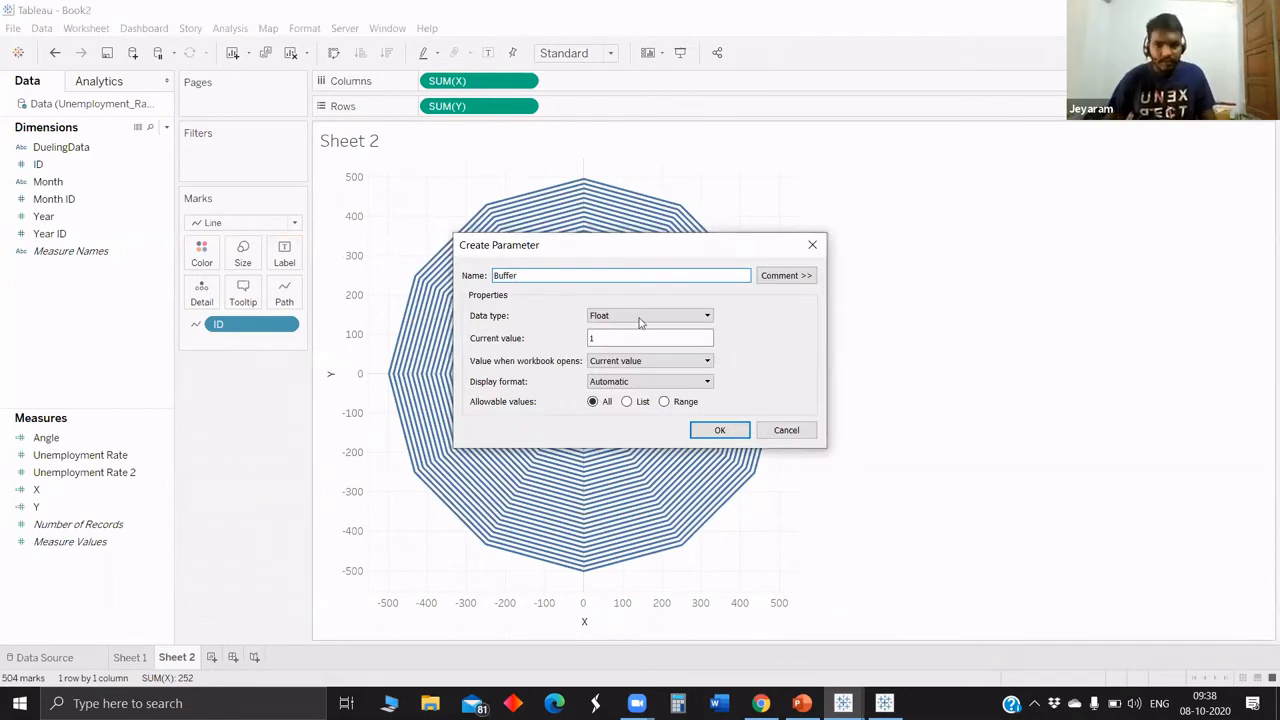
left_click(648, 320)
left_click(612, 337)
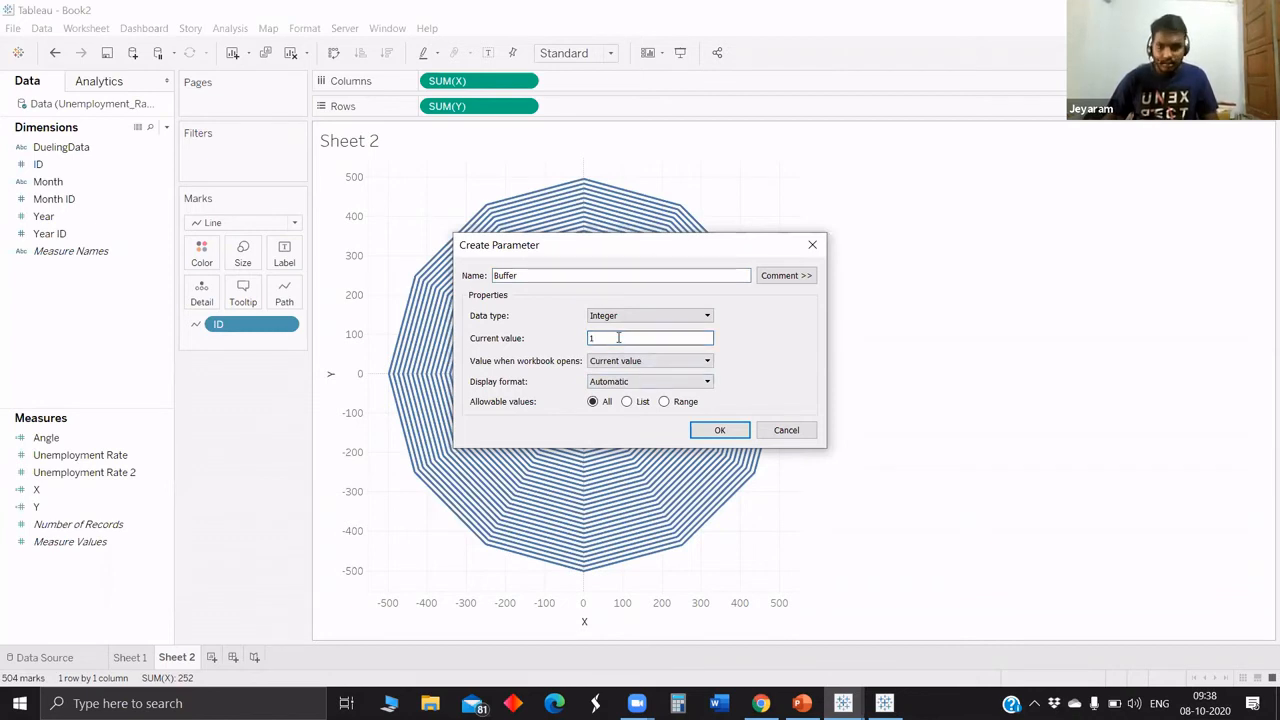
left_click(663, 401)
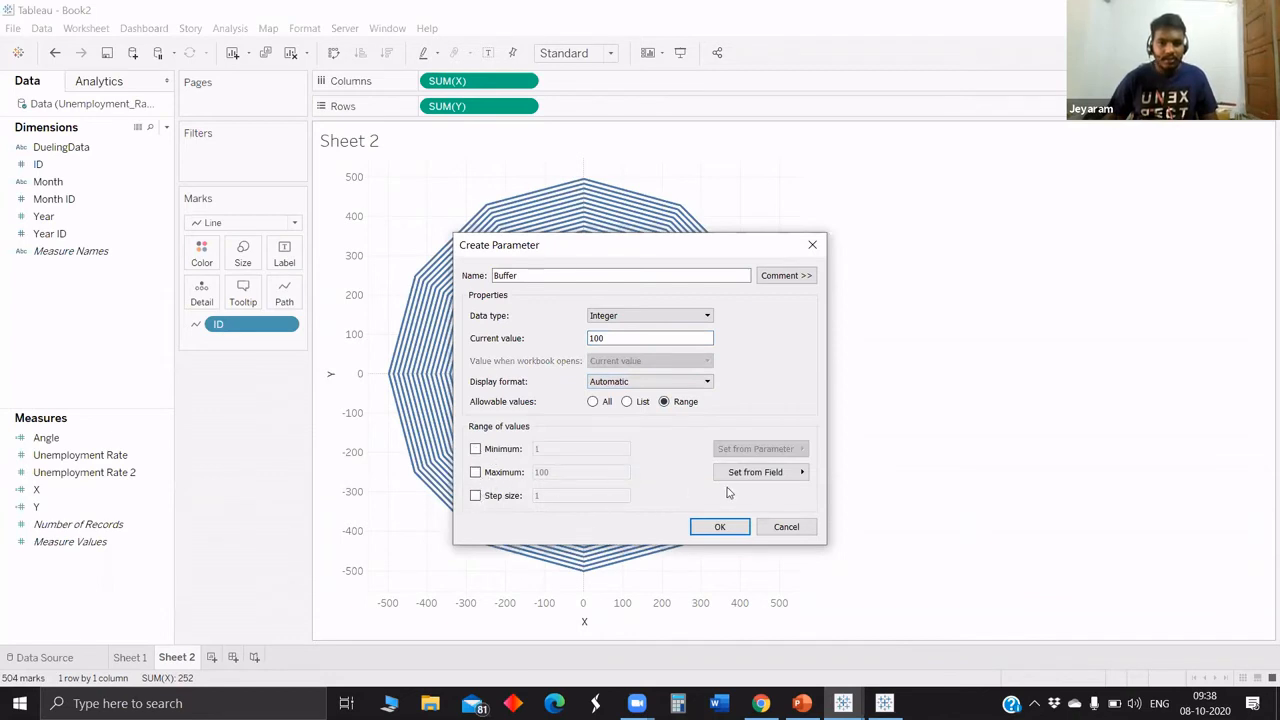
left_click_drag(622, 341, 578, 343)
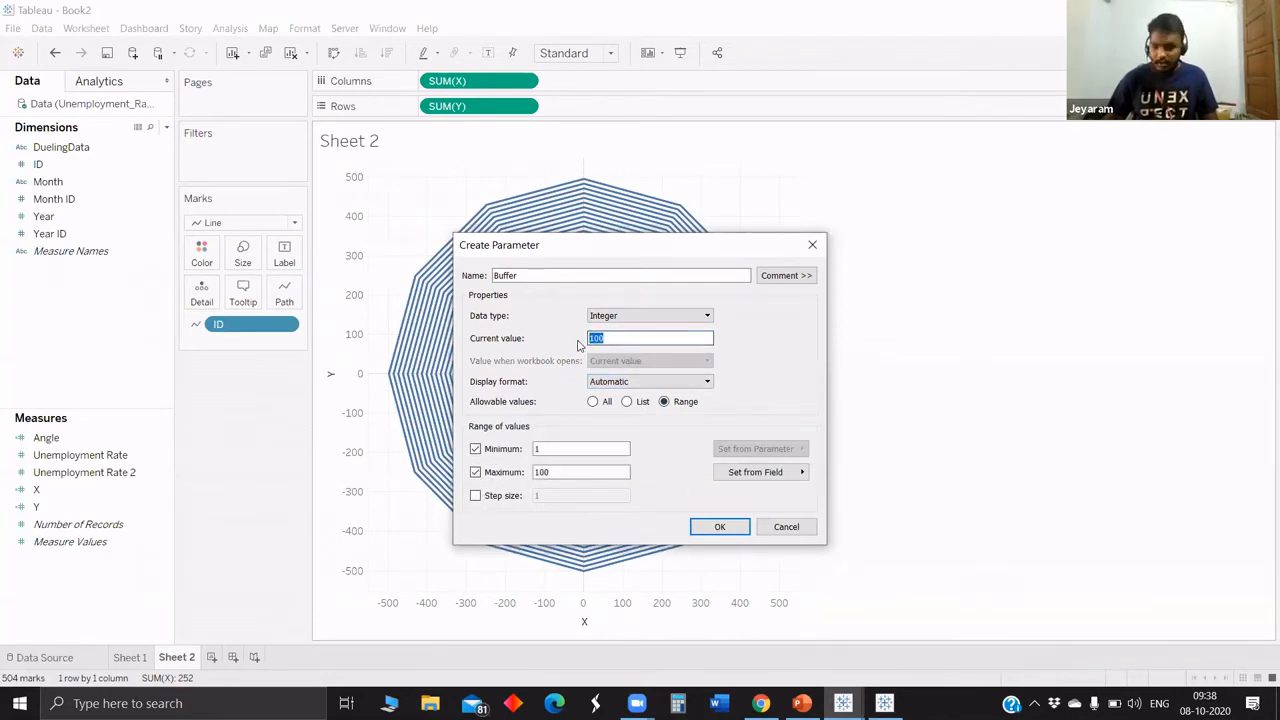
type("50")
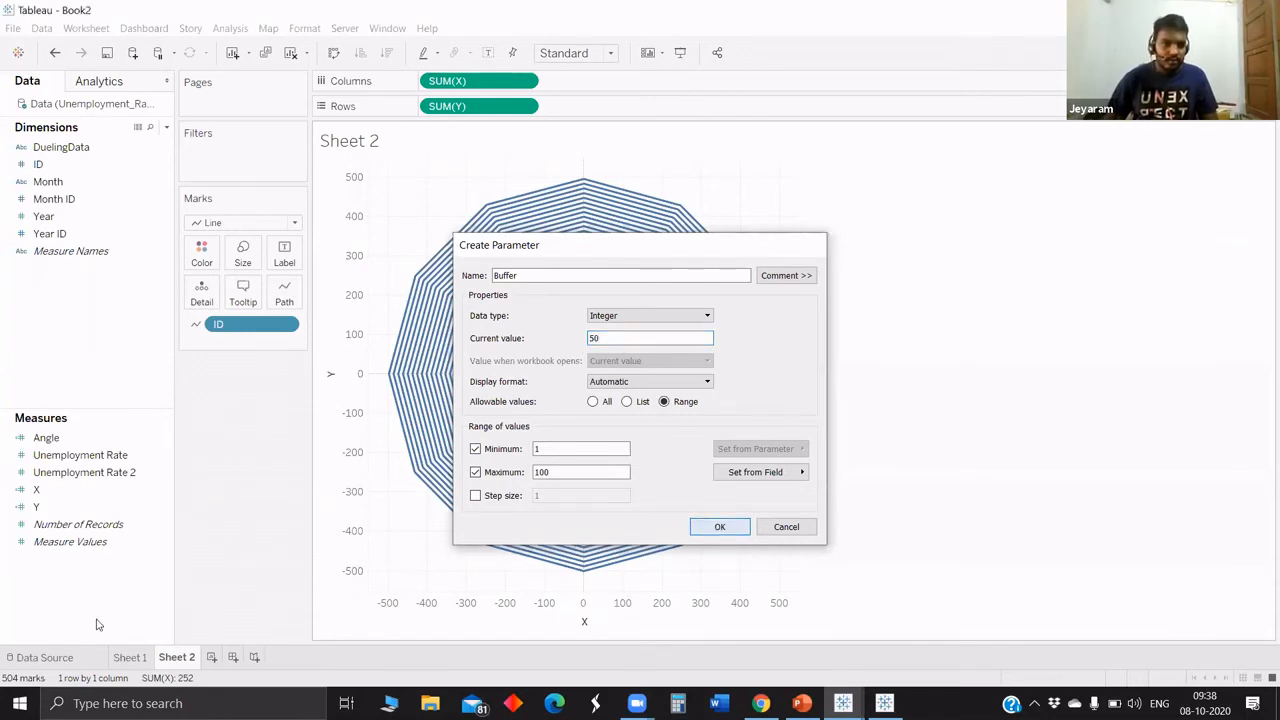
key("Return")
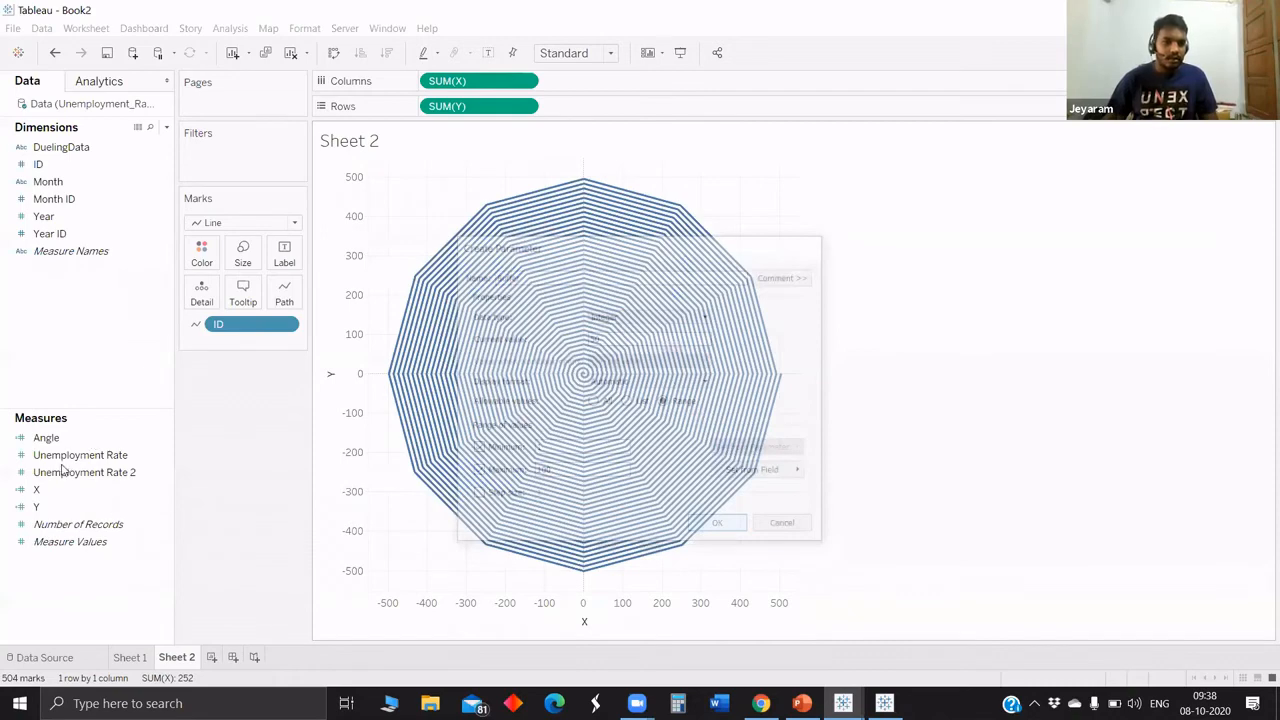
right_click(92, 635)
left_click(165, 394)
Add the Buffer parameter to ID in the X formula, making it COS(RADIANS([Angle]))*([Buffer]+[ID]).
right_click(62, 467)
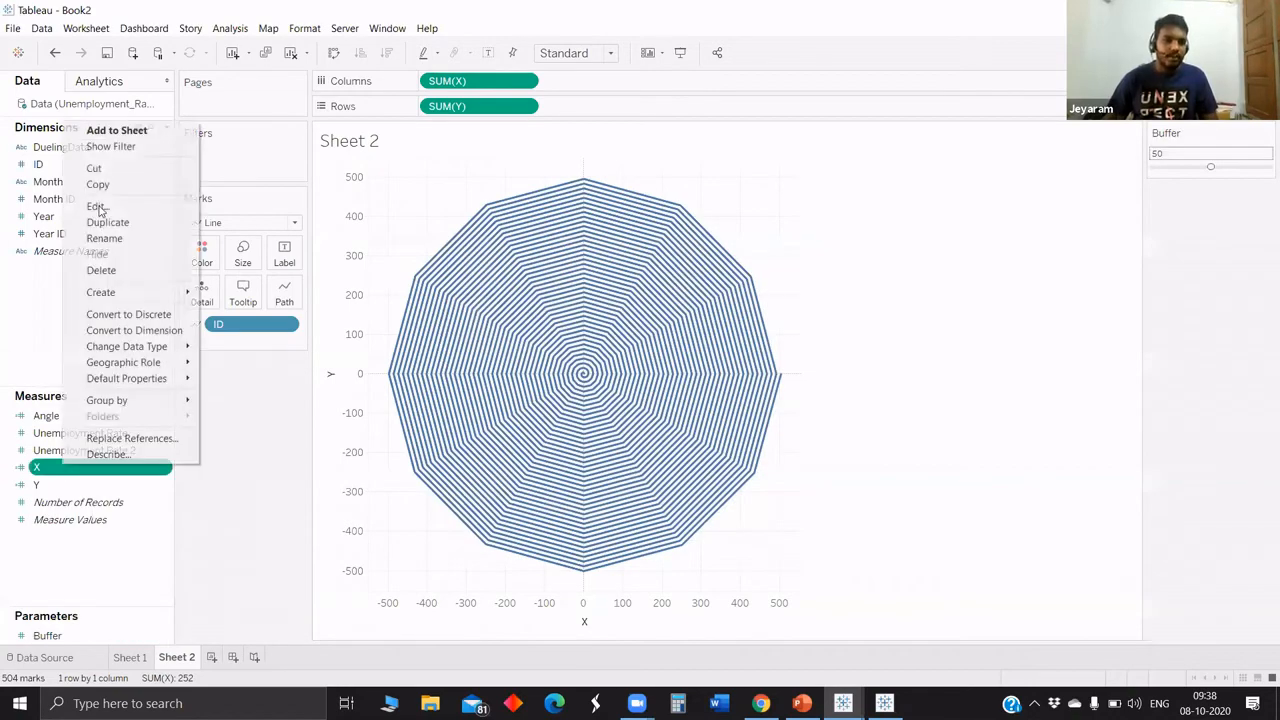
left_click(98, 207)
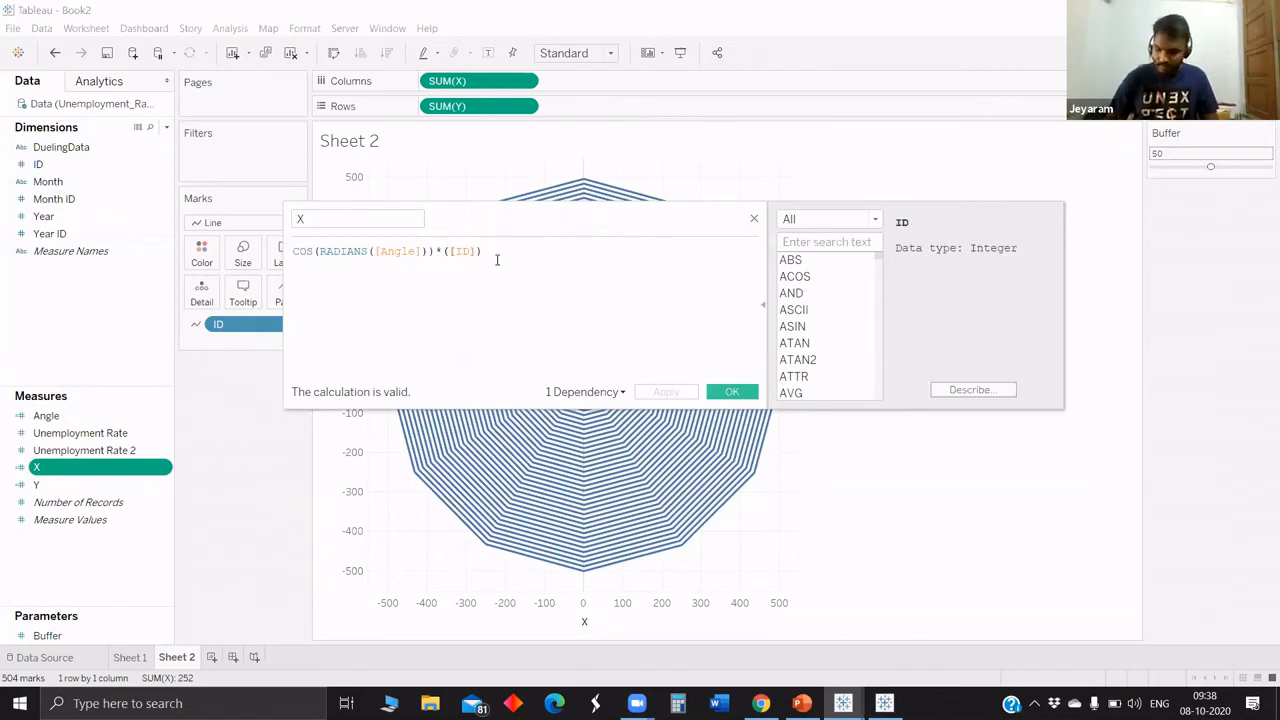
type("+")
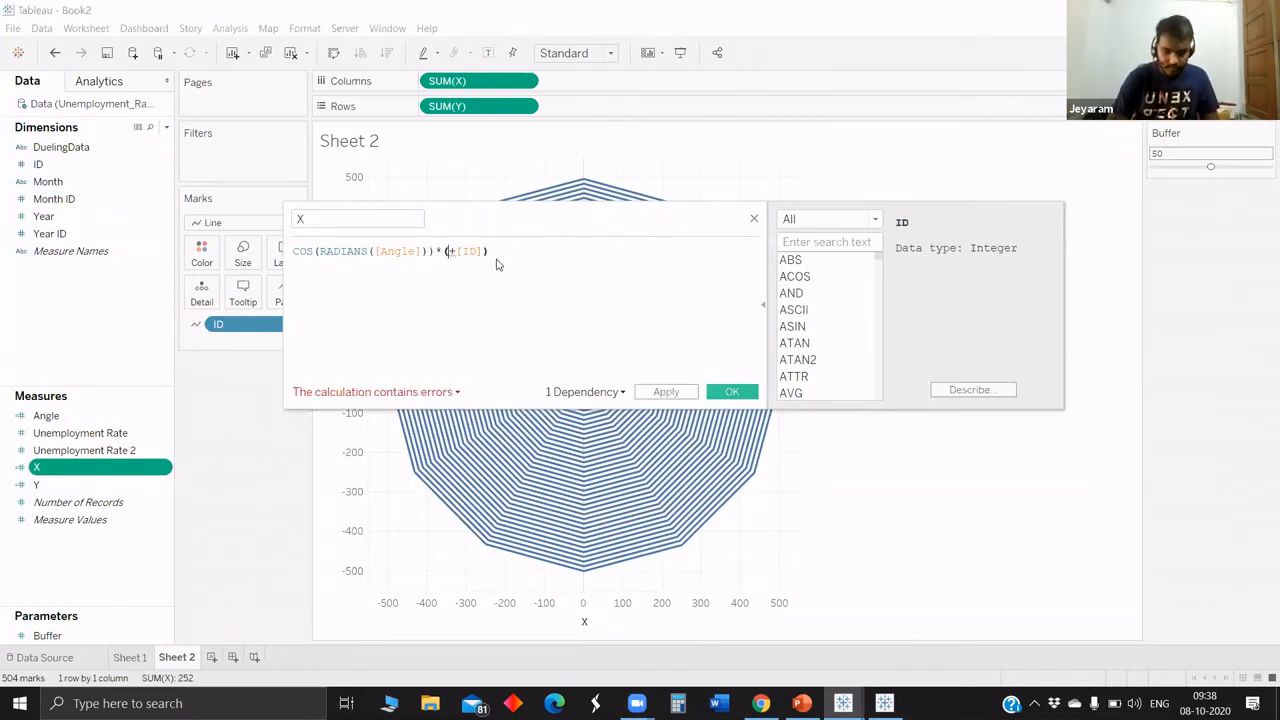
type("bu")
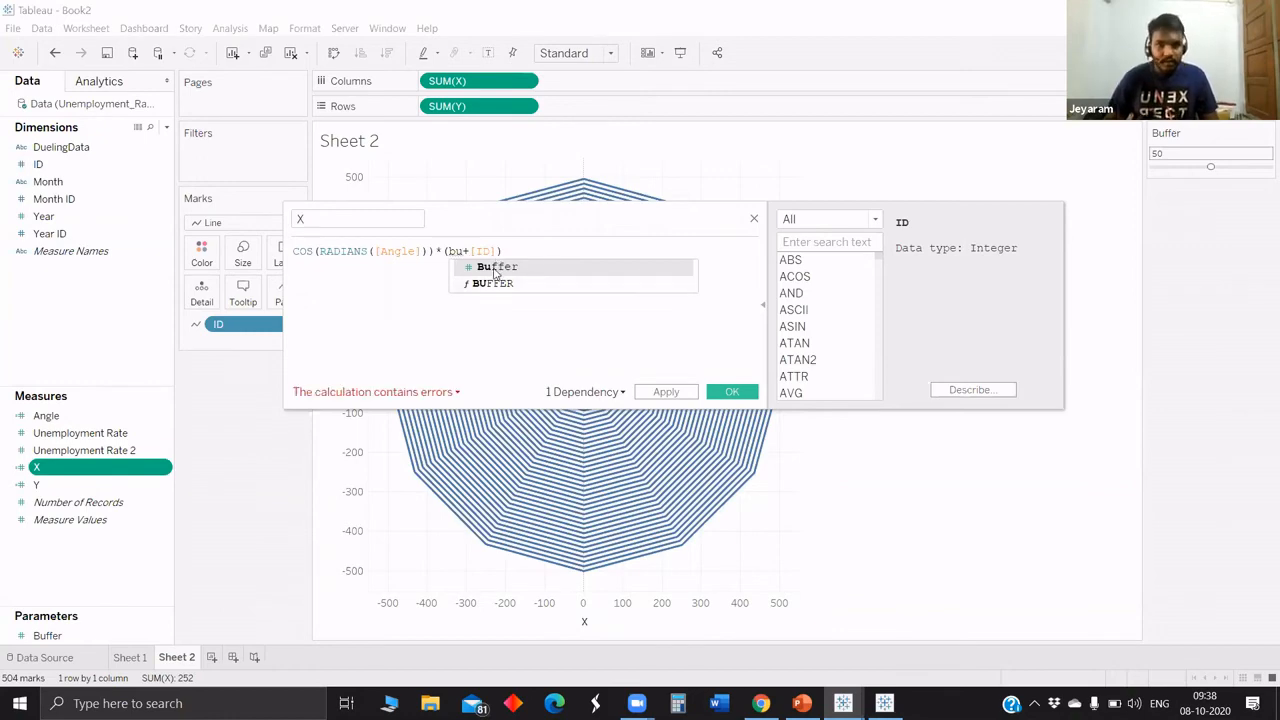
left_click(494, 268)
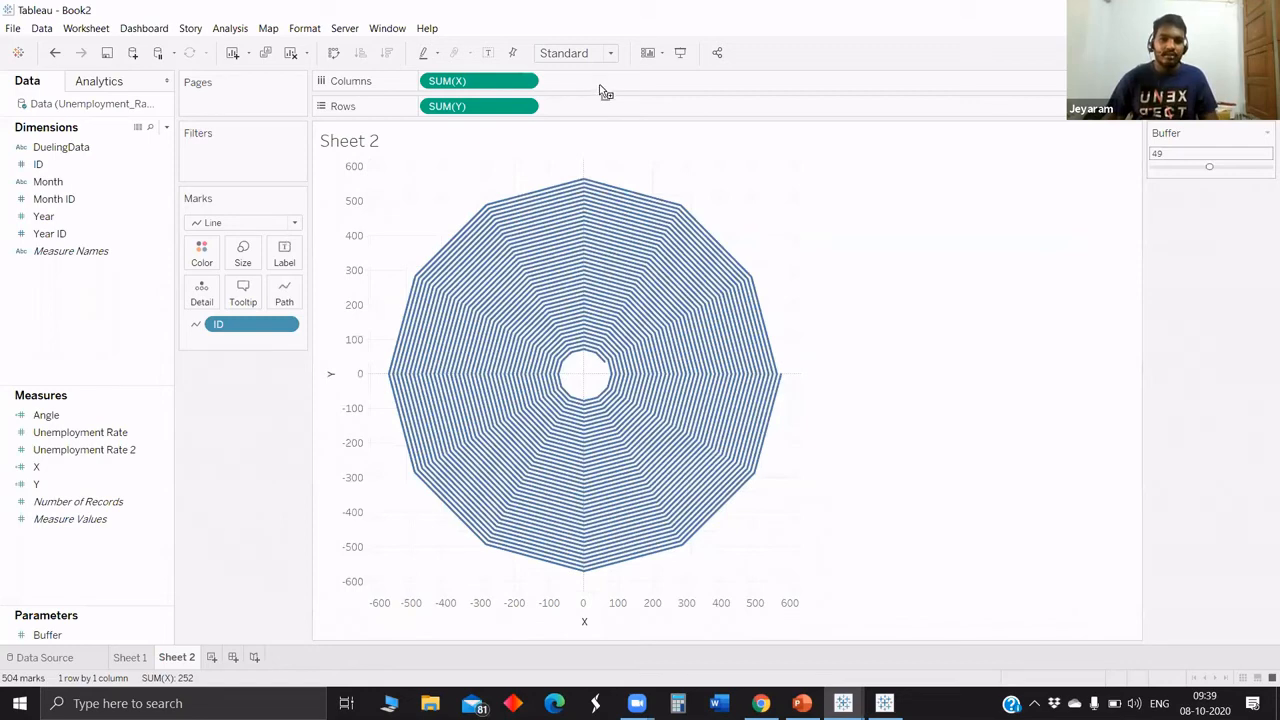
Add a second X to the columns, label its lines by Month with ID as the path, and combine both plots on a dual axis.
left_click_drag(600, 86, 603, 84)
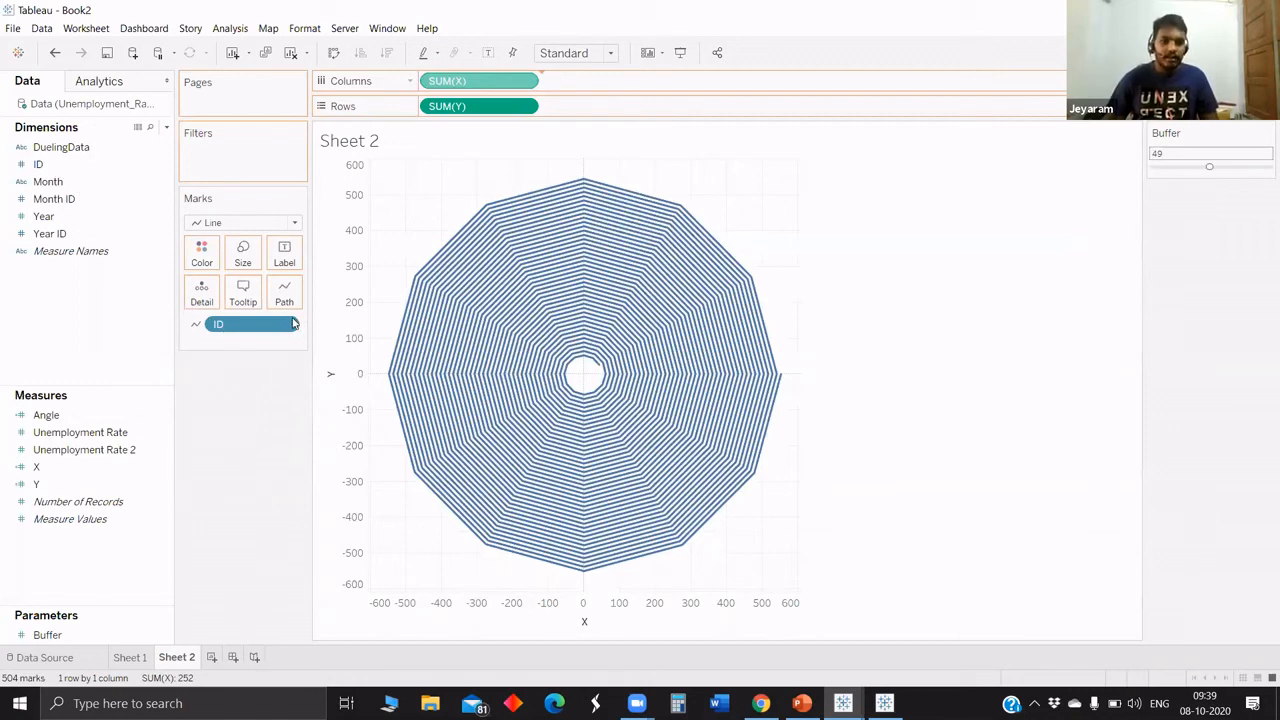
left_click_drag(225, 408, 228, 489)
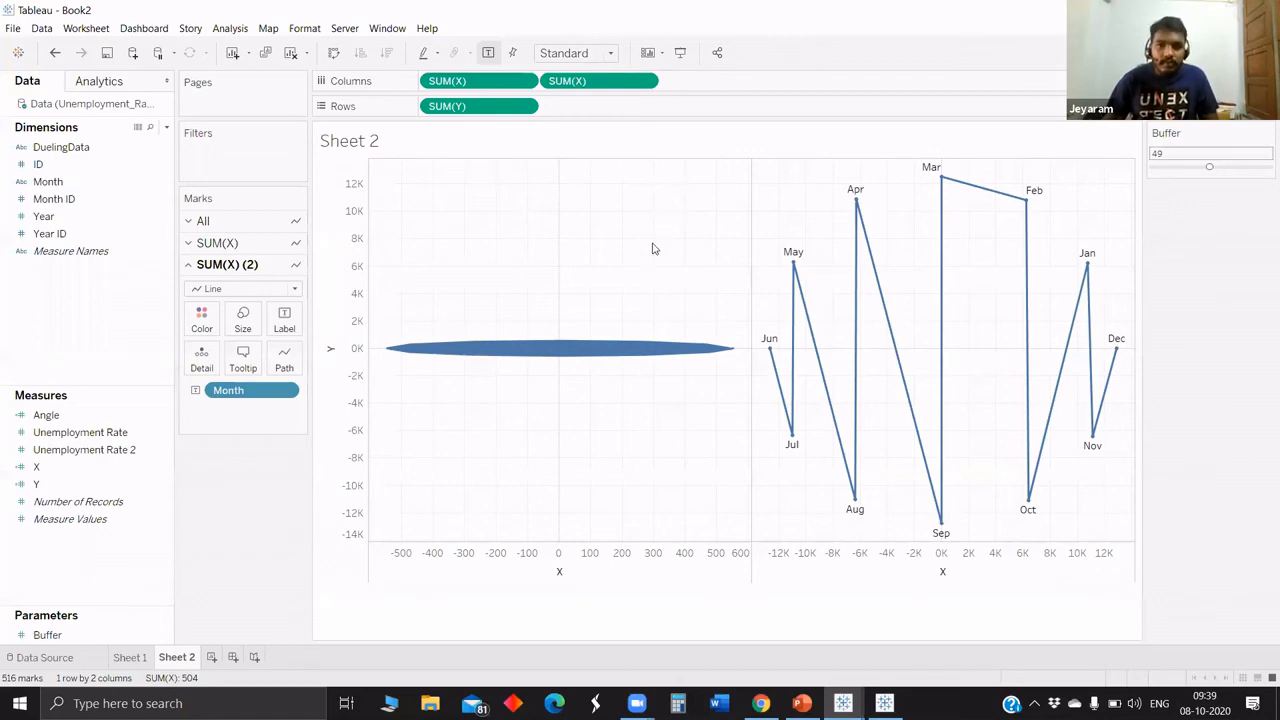
key("ctrl+z")
left_click(645, 80)
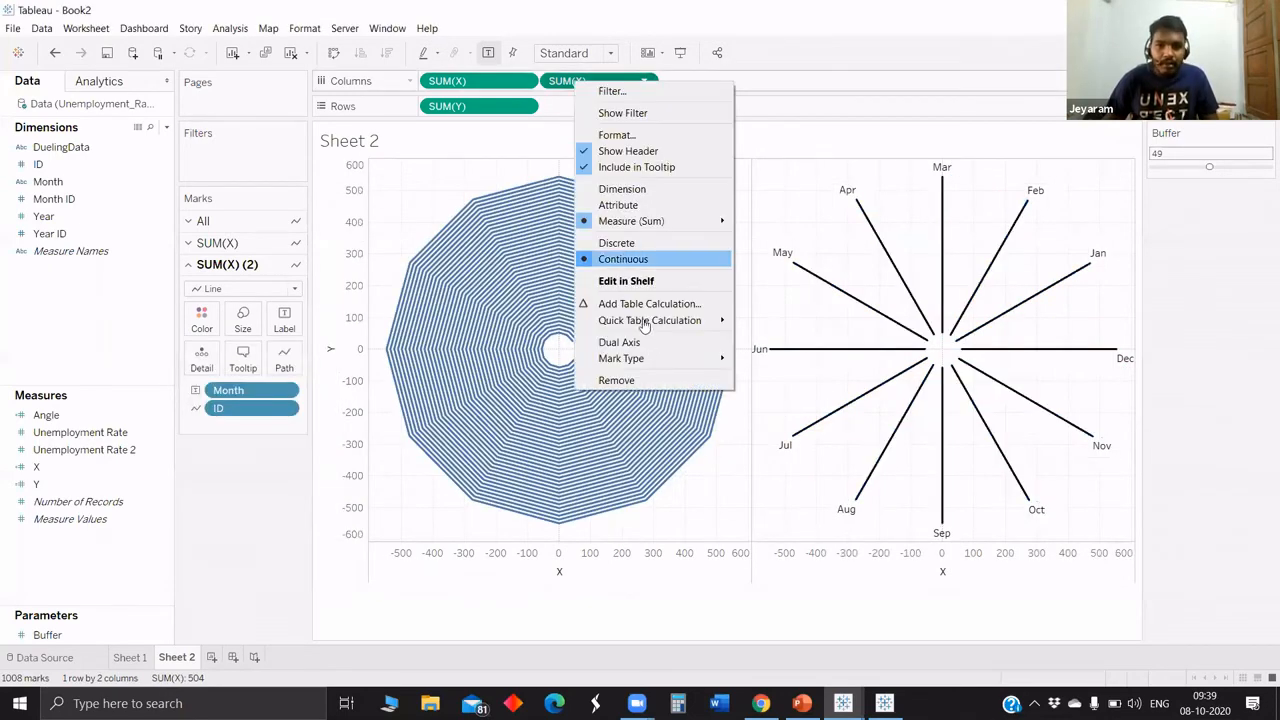
left_click(619, 342)
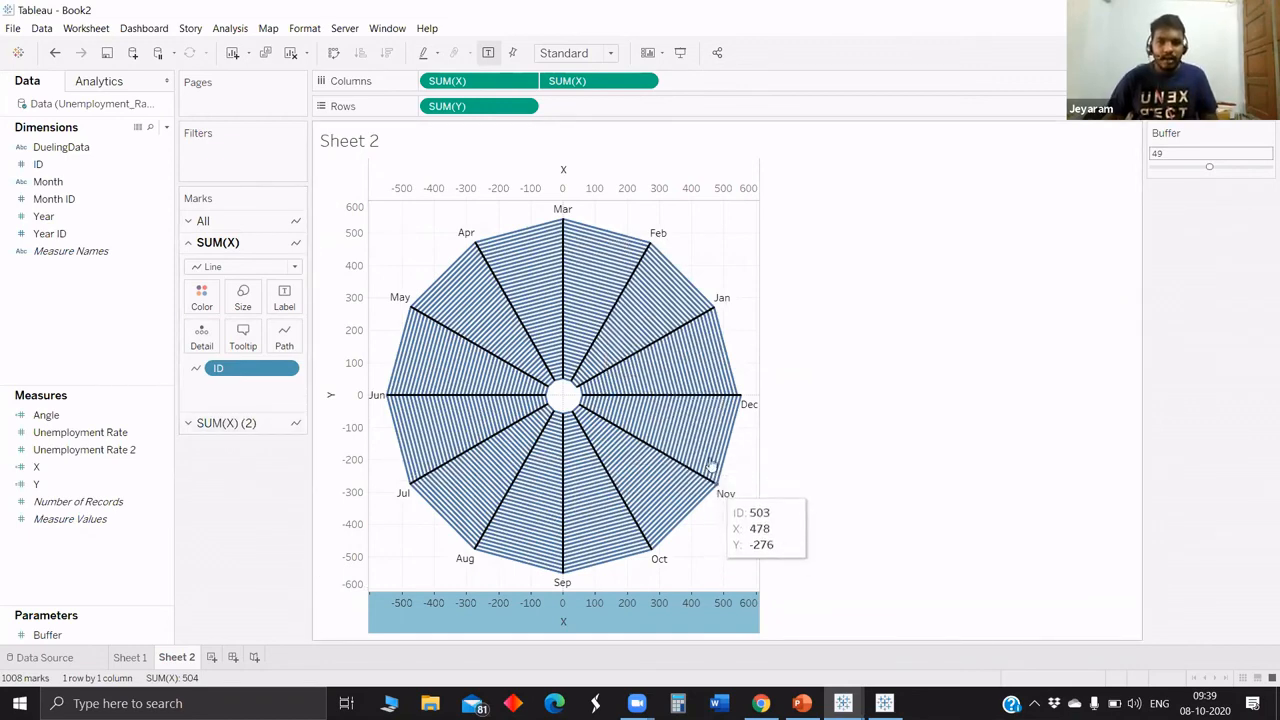
Change the Angle formula to (360/12)*-[Month ID]+120 and save it.
right_click(89, 414)
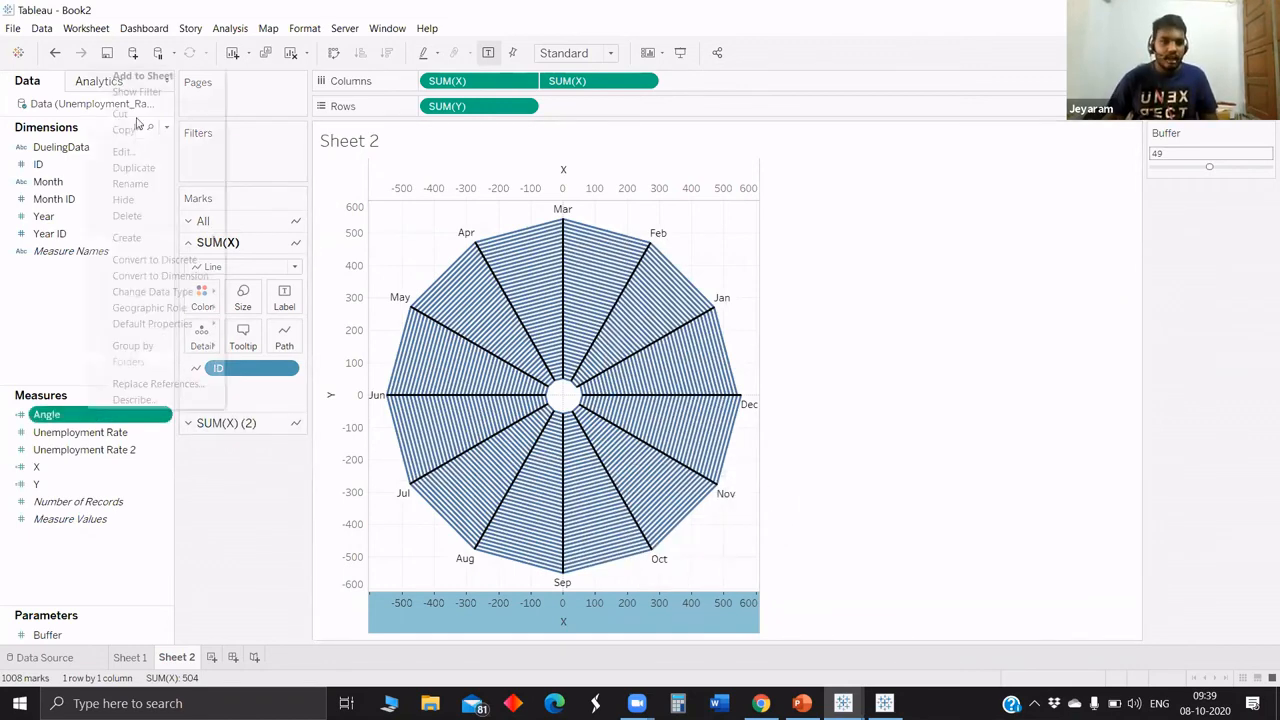
left_click(412, 261)
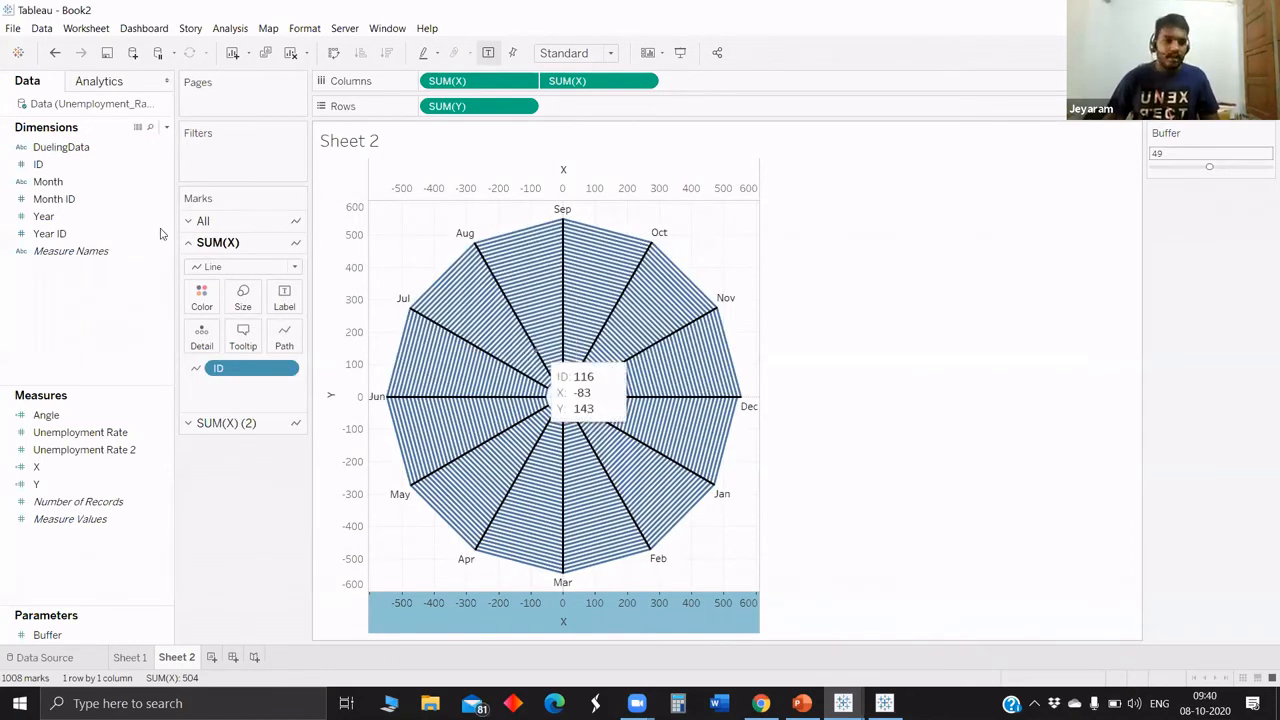
right_click(87, 415)
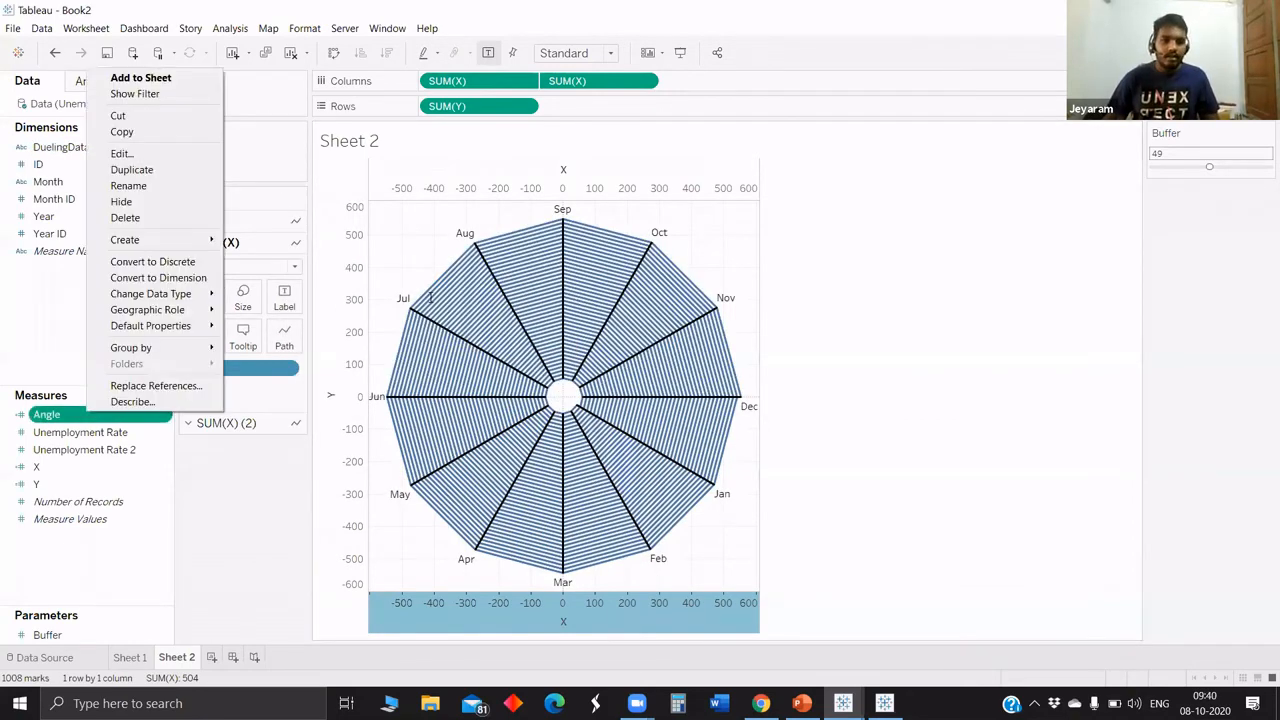
left_click(121, 153)
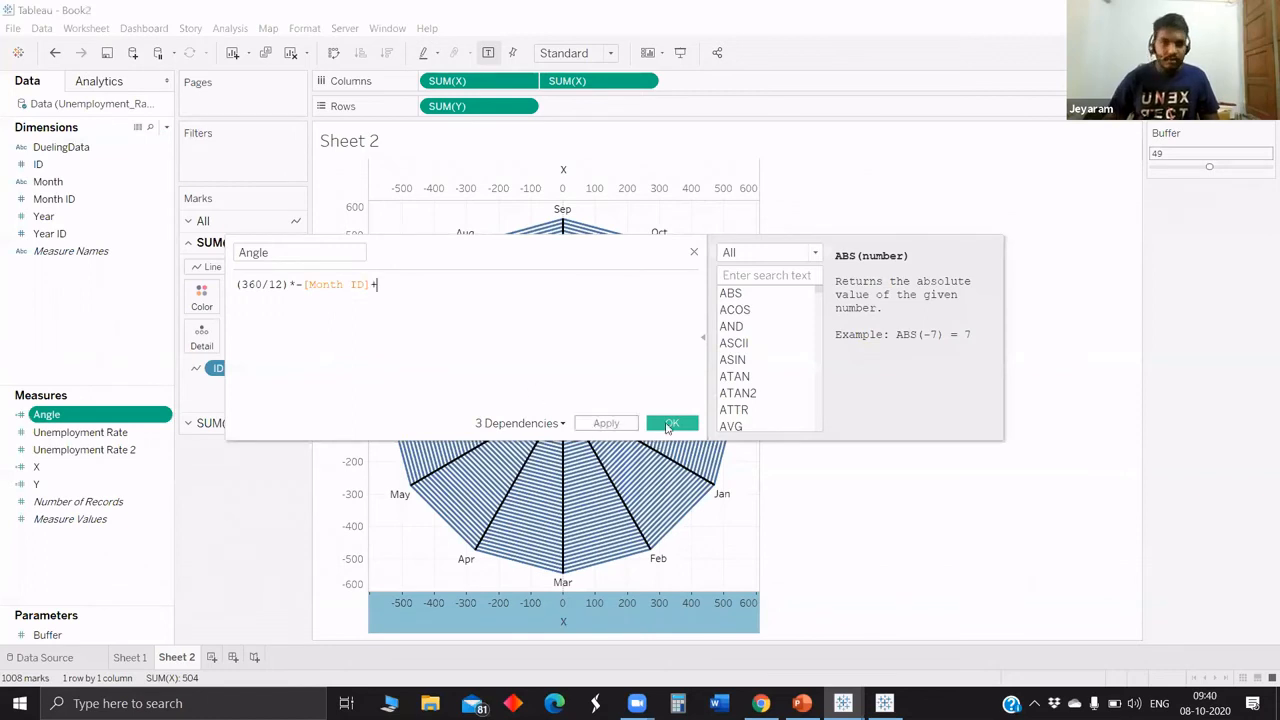
type("+120")
key("Return")
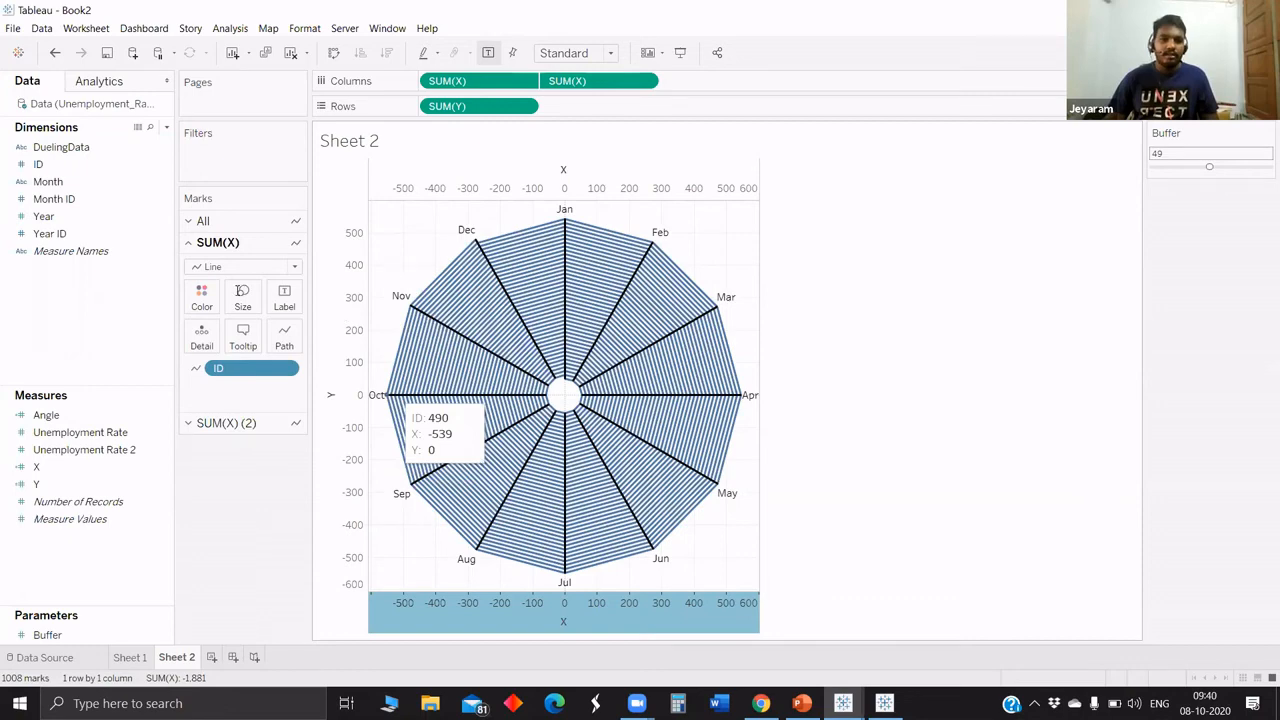
Try doubling the X formula to 2*COS(RADIANS([Angle]))*([Buffer]+[ID]), and undo the change.
right_click(38, 467)
left_click(75, 215)
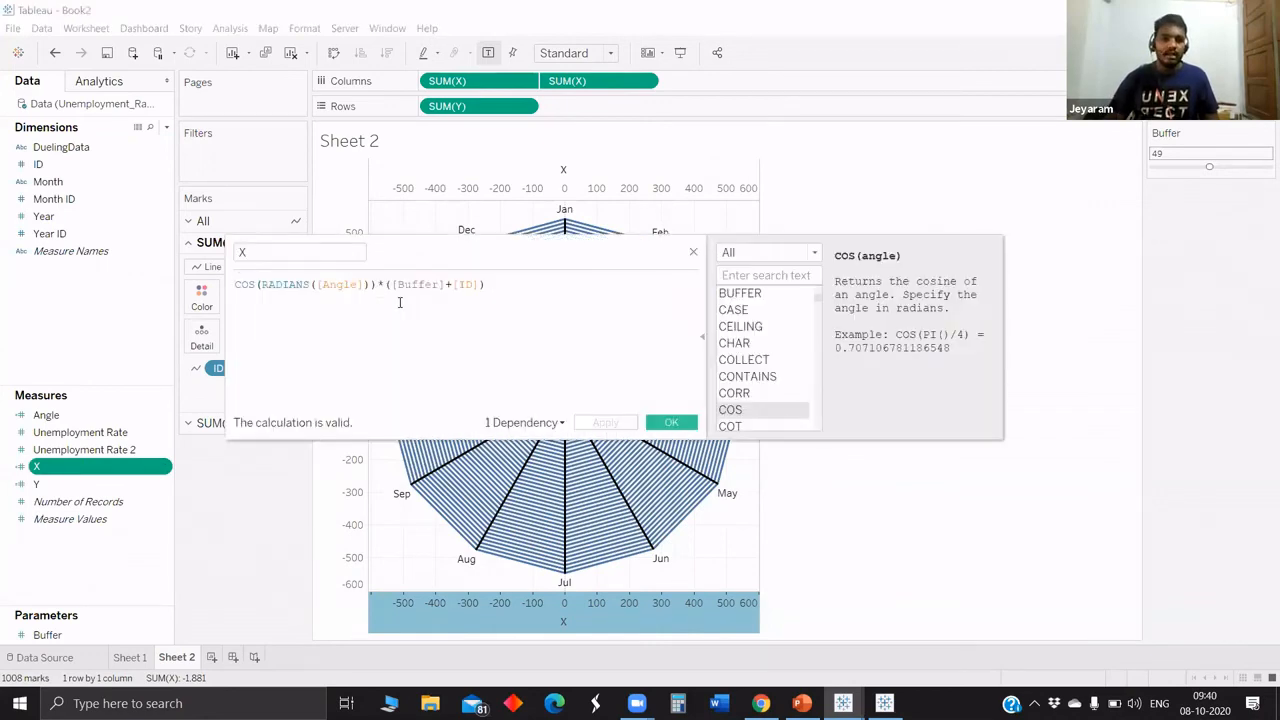
type("2")
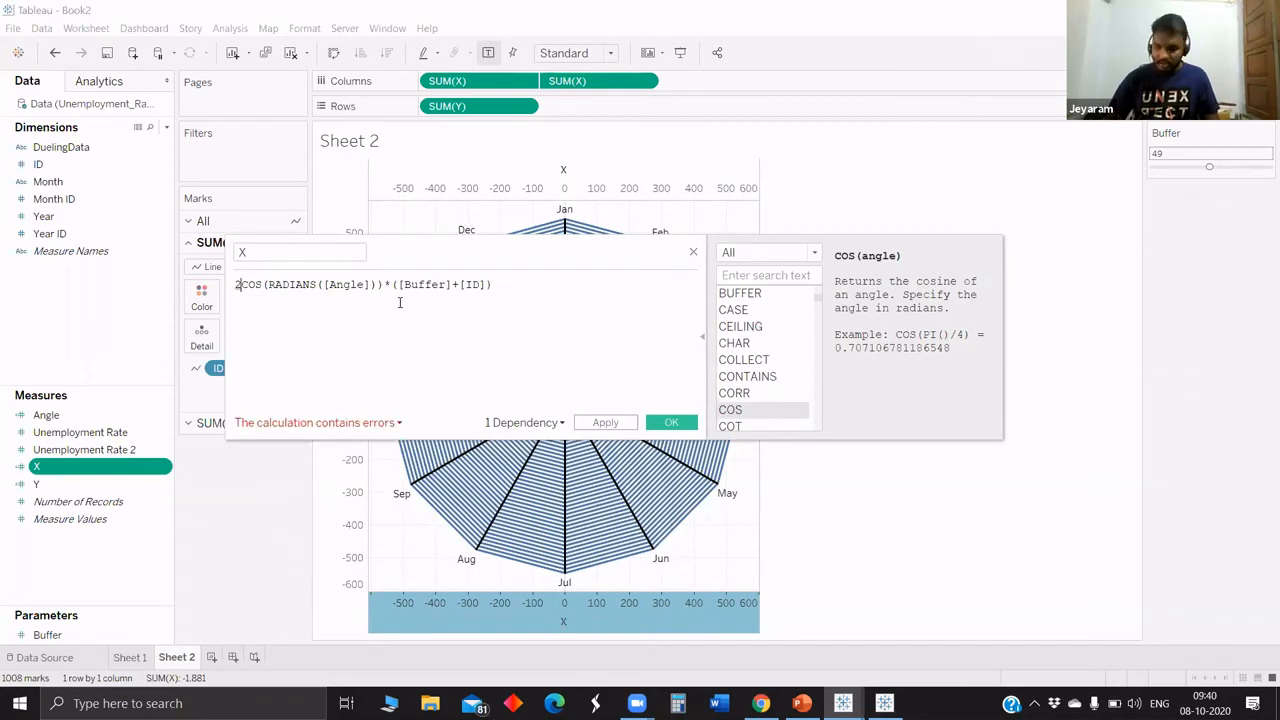
type(" *")
left_click(665, 424)
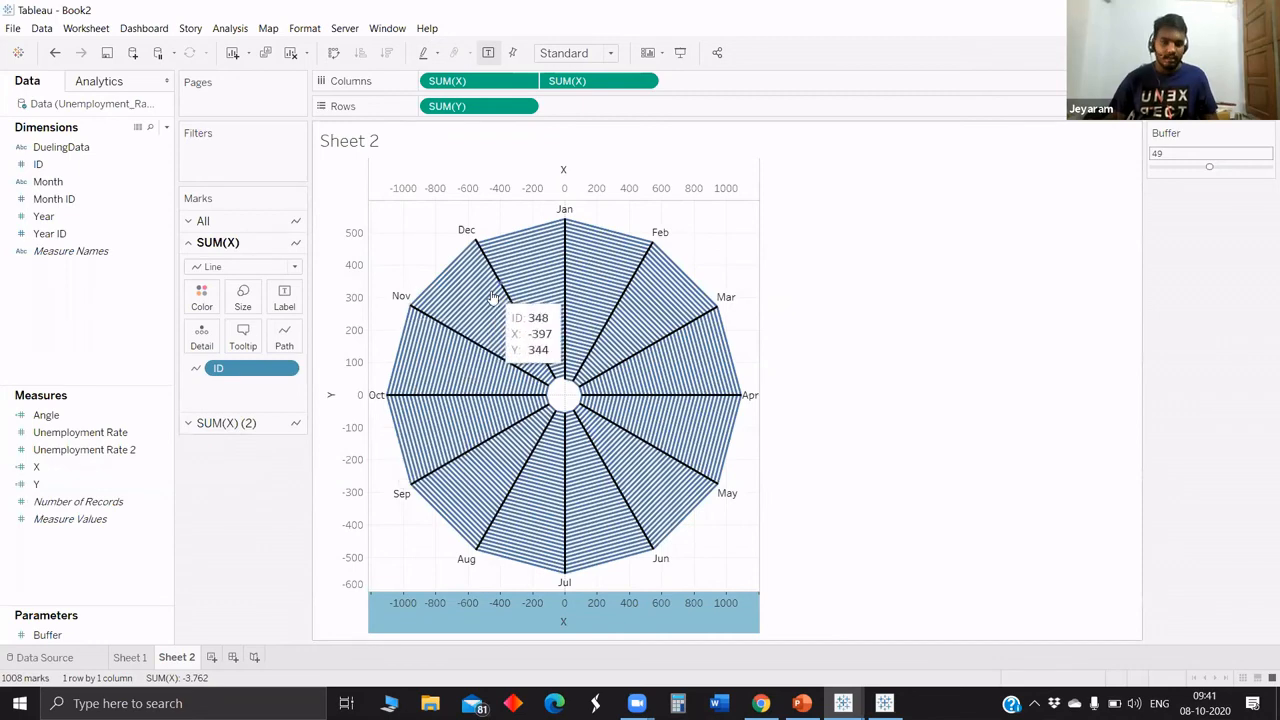
key("ctrl+z")
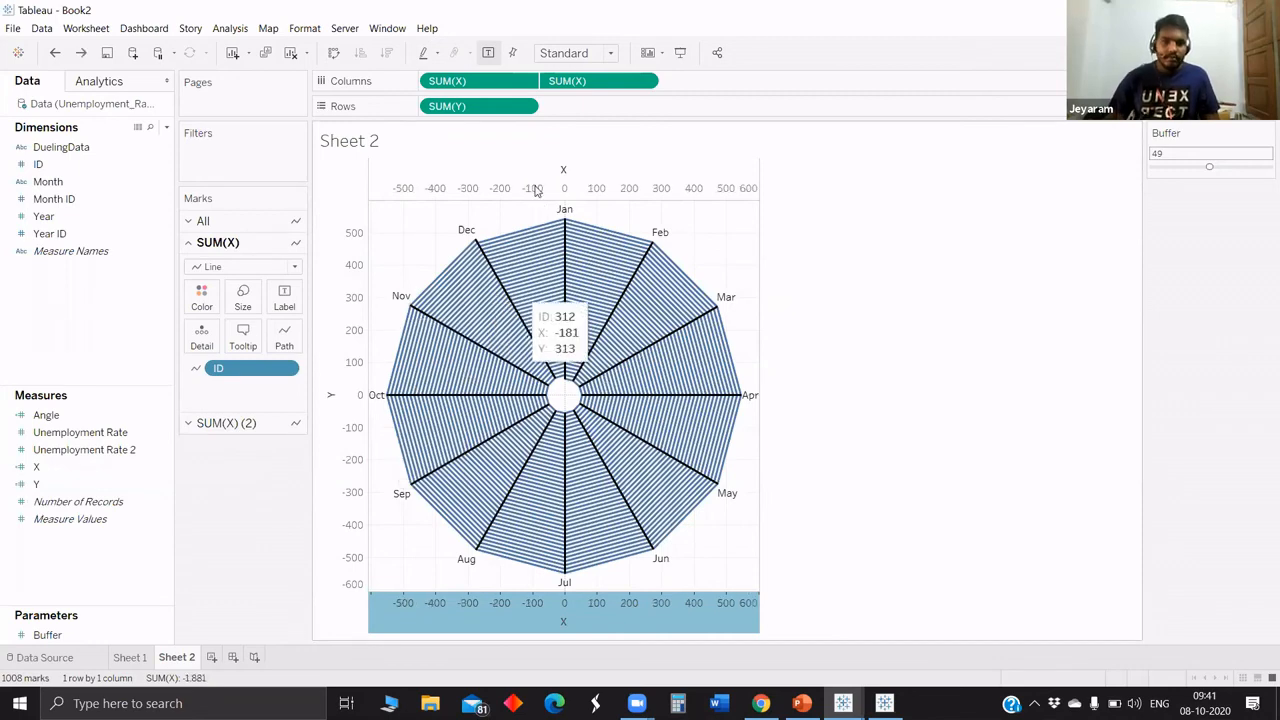
Hide the header of the upper X axis on the dual-axis chart.
right_click(528, 186)
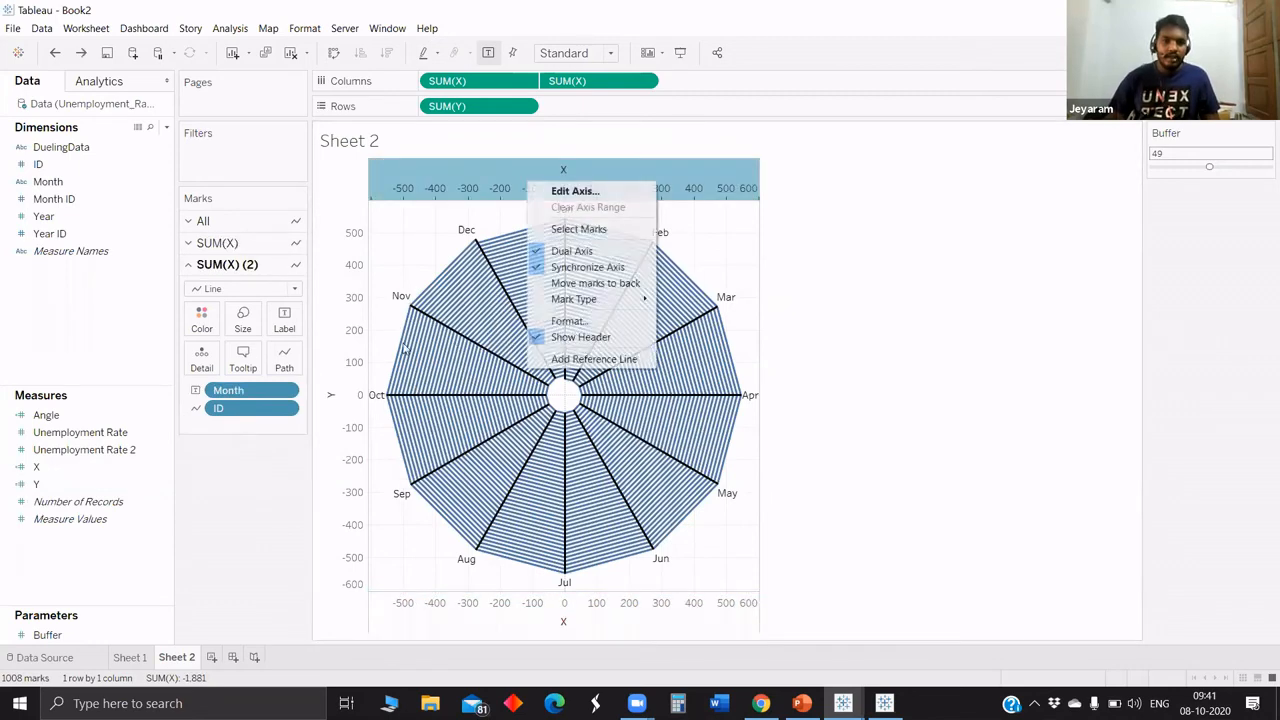
left_click(580, 337)
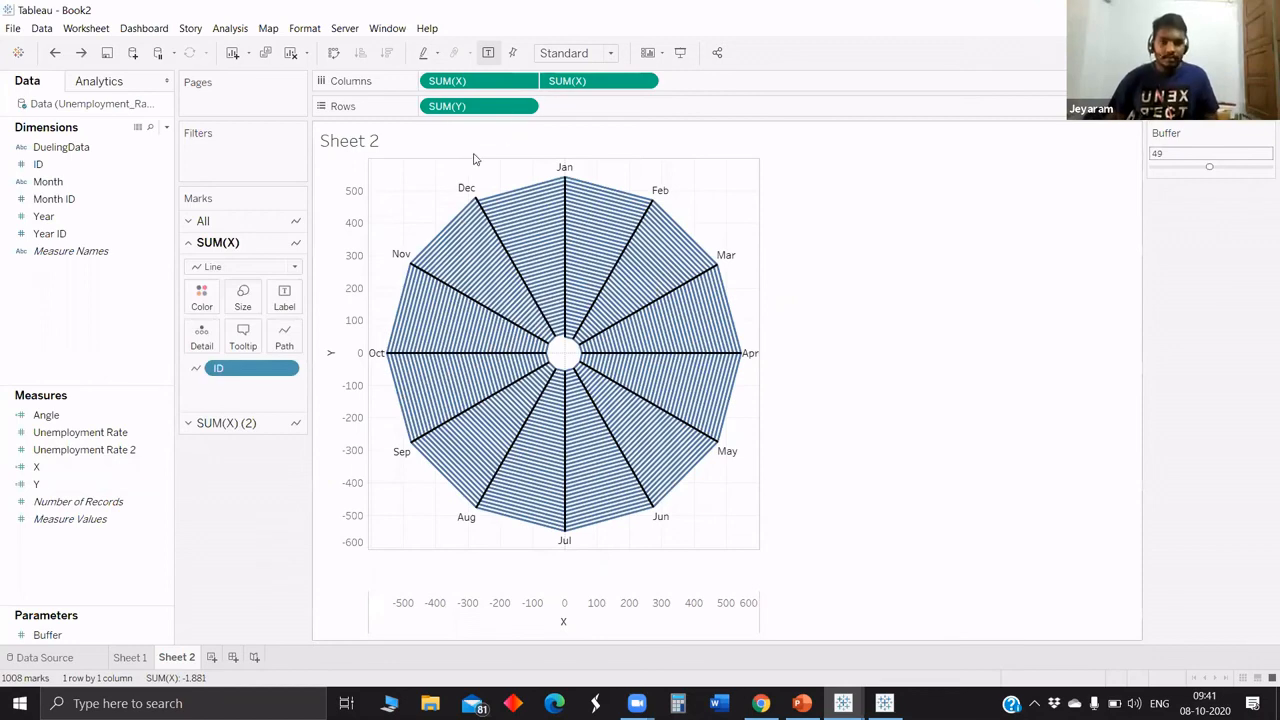
right_click(351, 332)
left_click(474, 162)
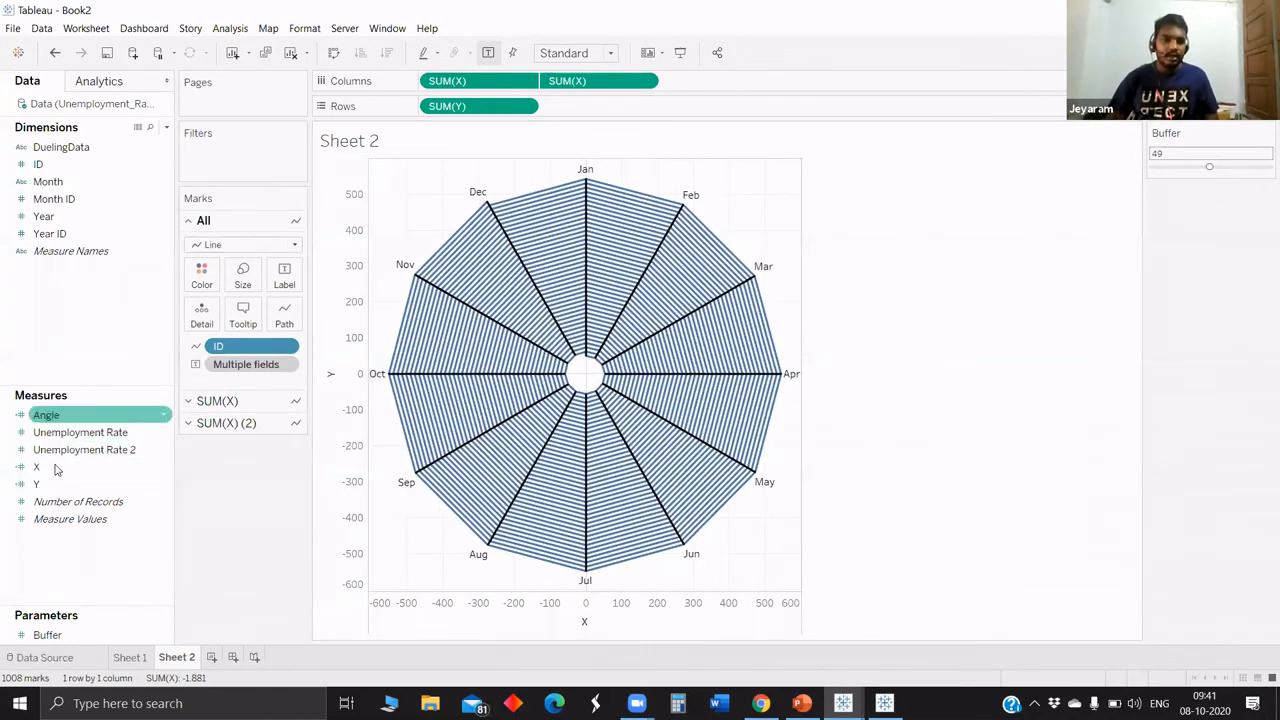
Try multiplying the X calculation by 2 once more, save it, and revert to the previous formula.
right_click(57, 467)
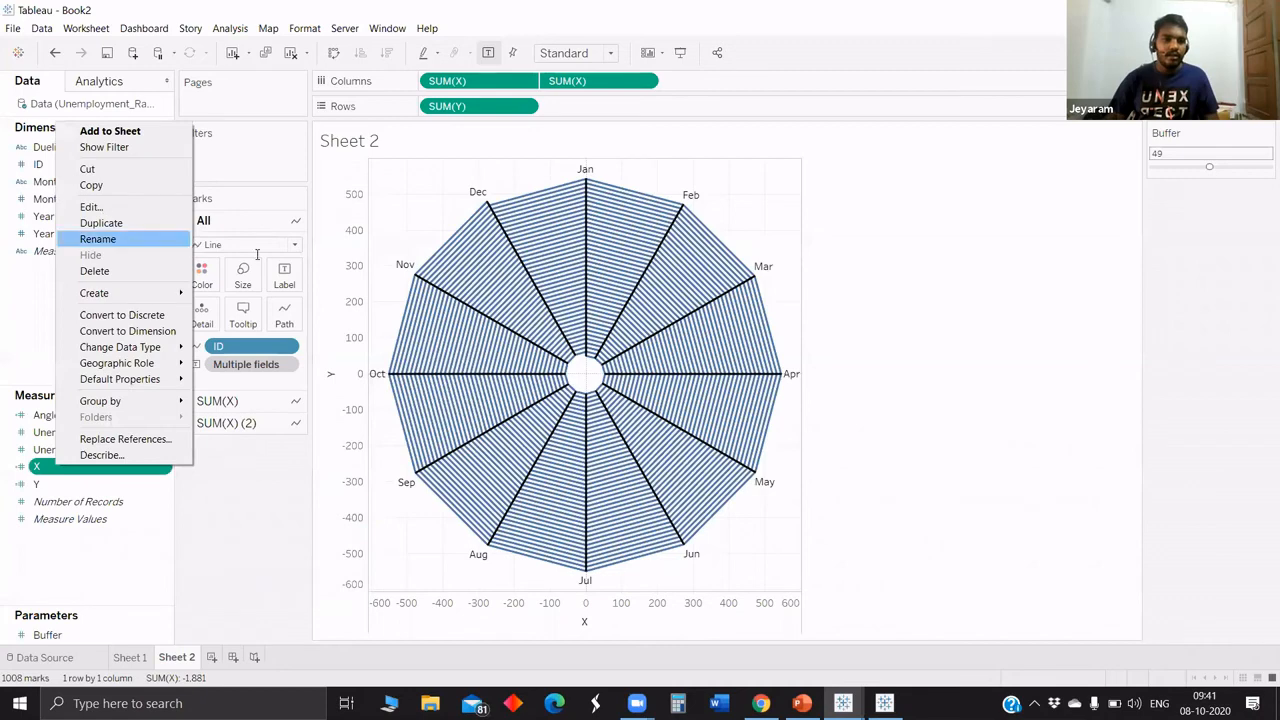
left_click(92, 206)
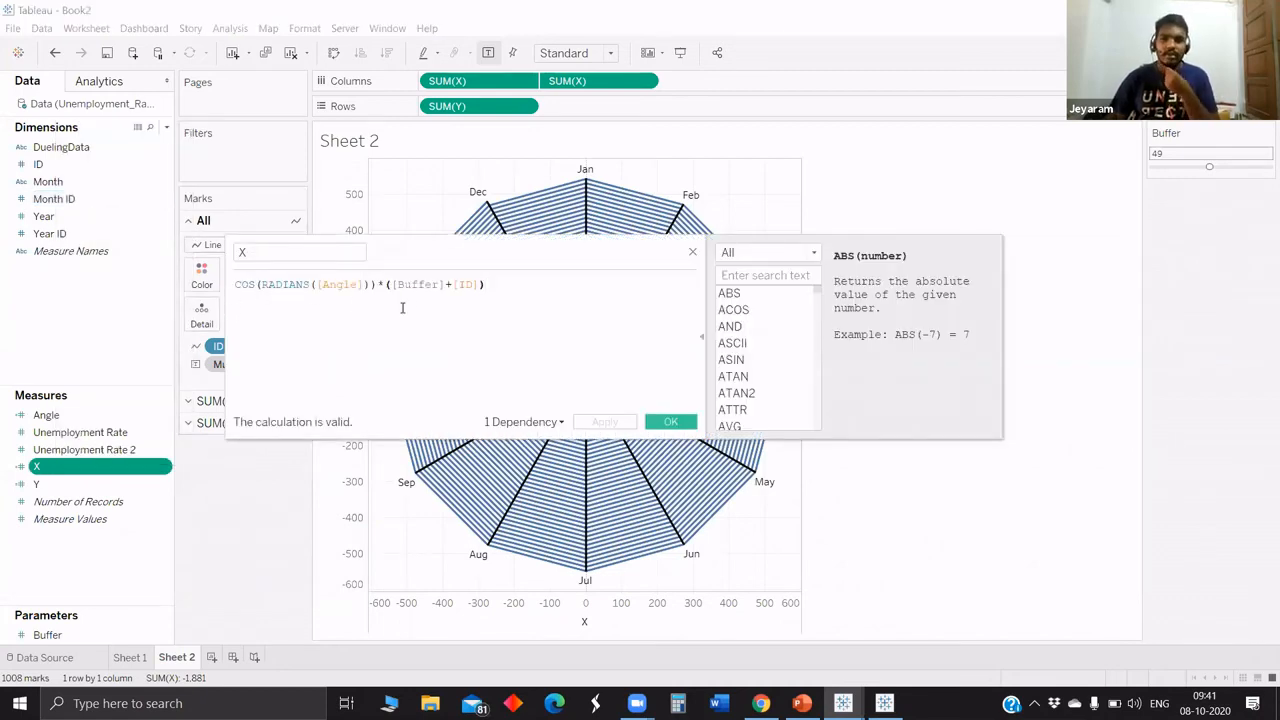
left_click(243, 289)
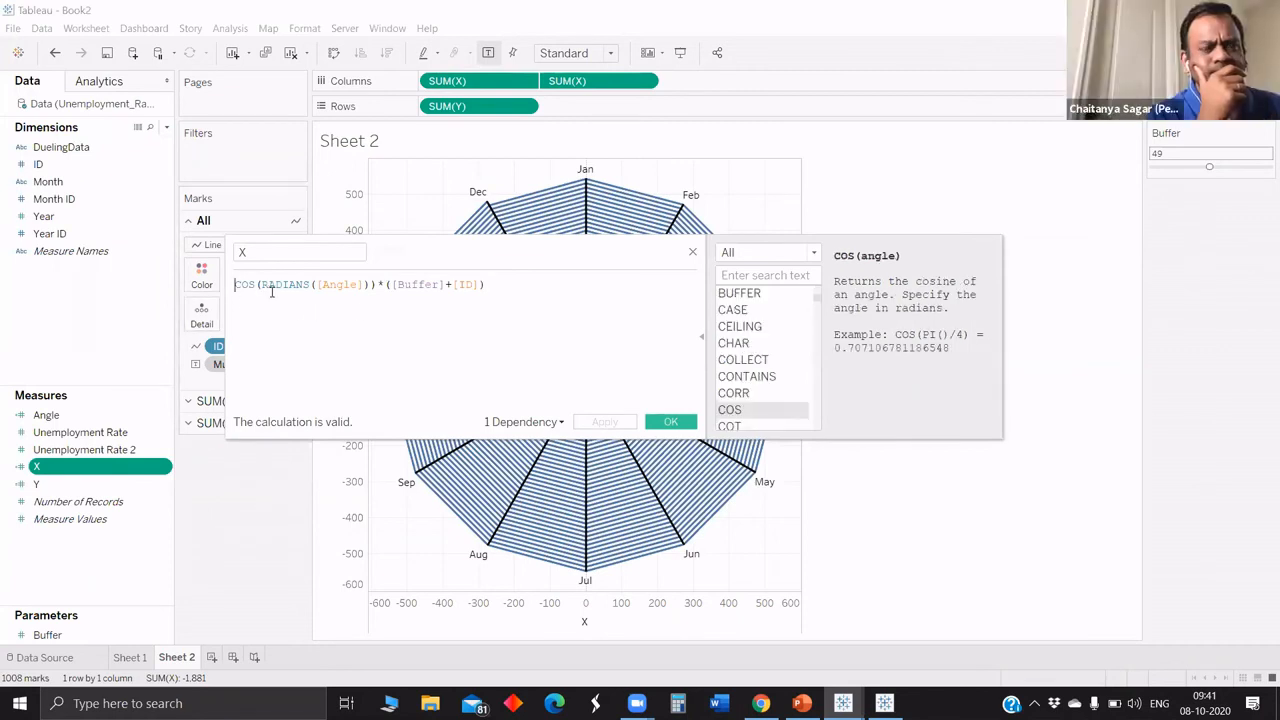
type("2*")
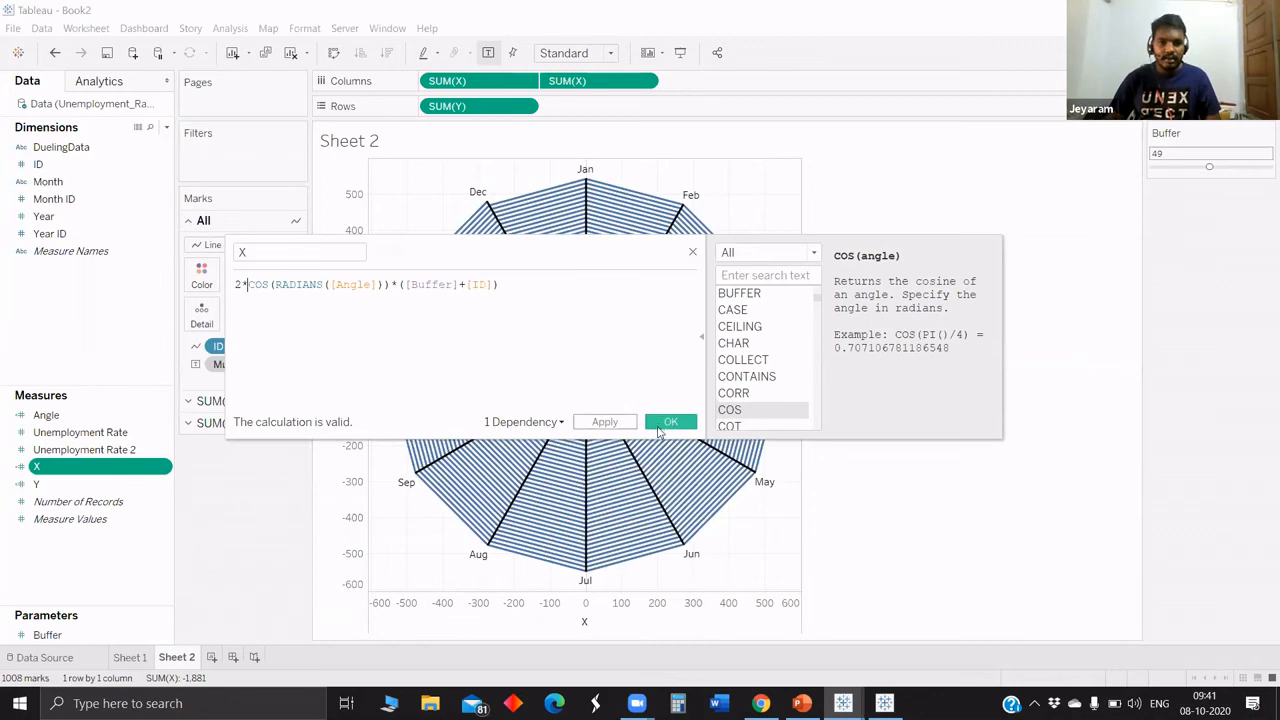
left_click(668, 422)
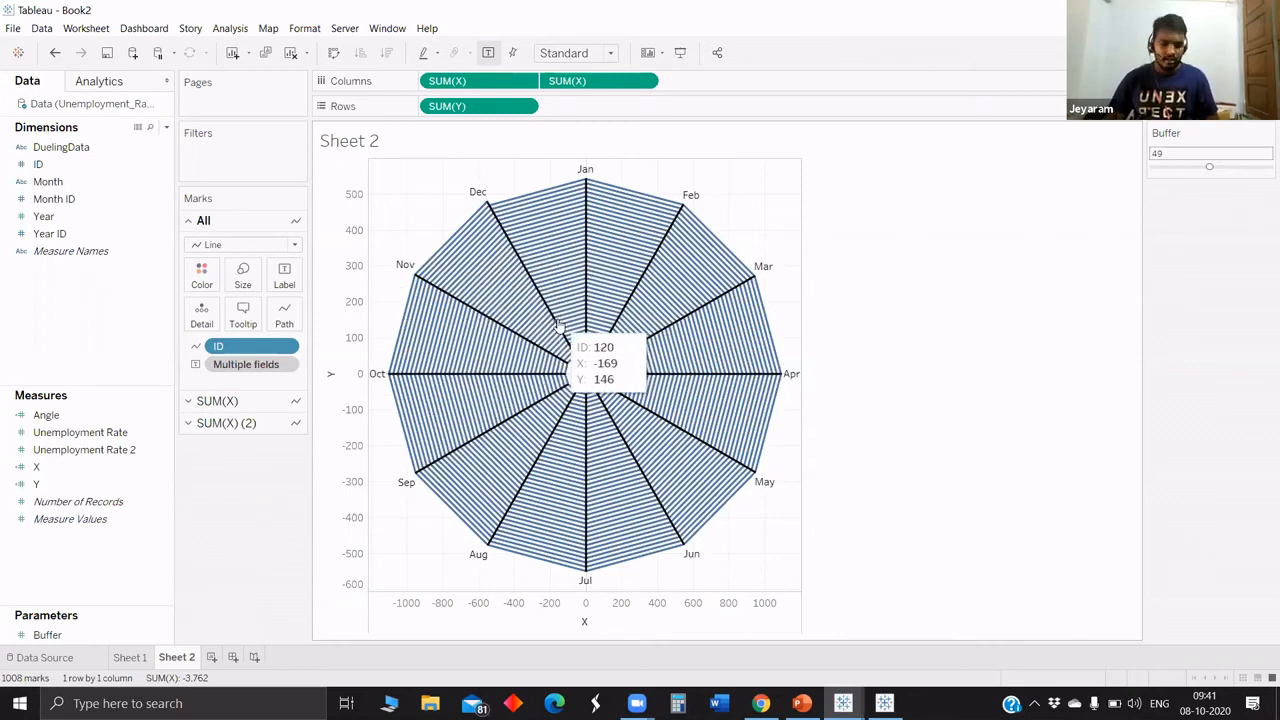
key("ctrl+z")
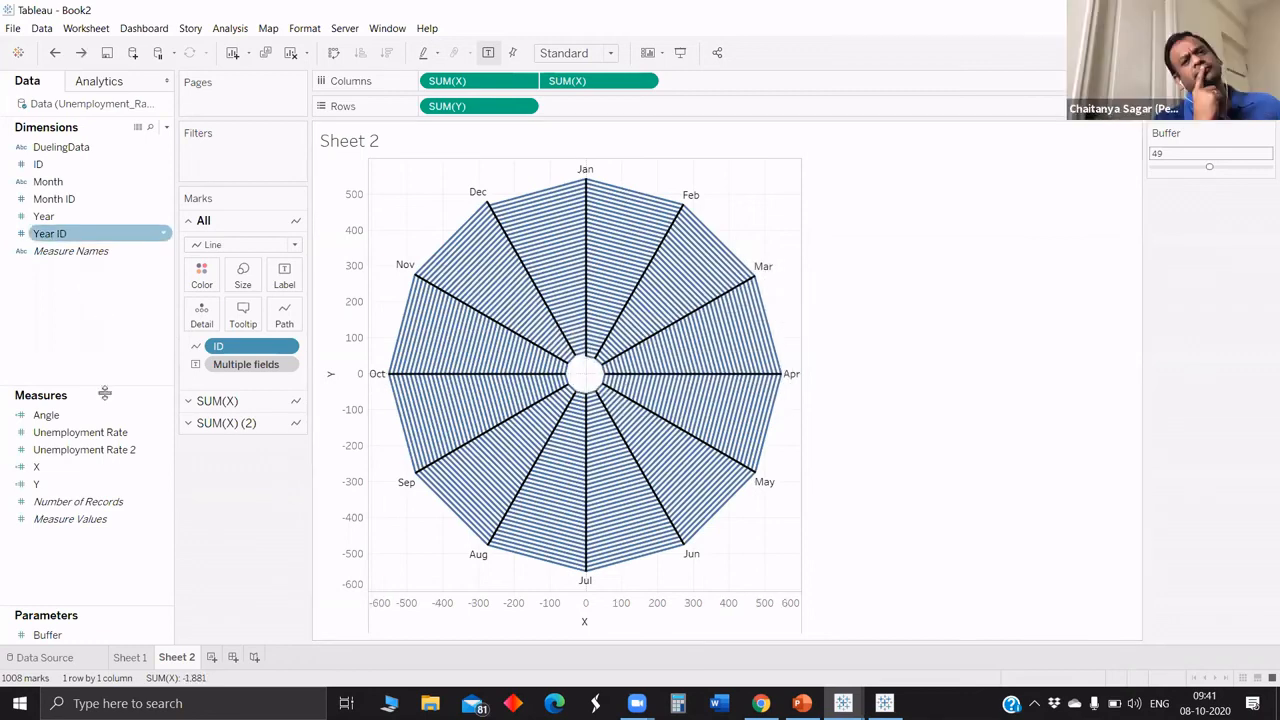
Try fitting the chart to Entire View and return it to the Standard fit.
left_click(100, 432)
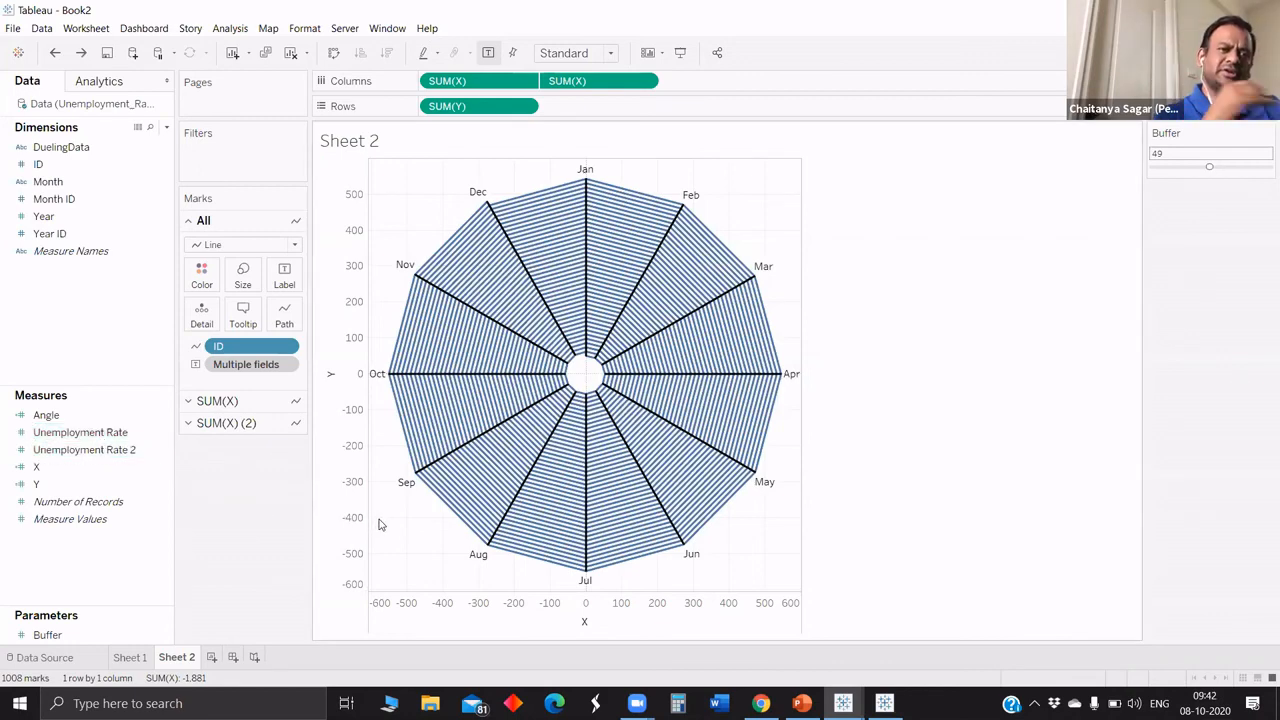
left_click(572, 53)
left_click(566, 114)
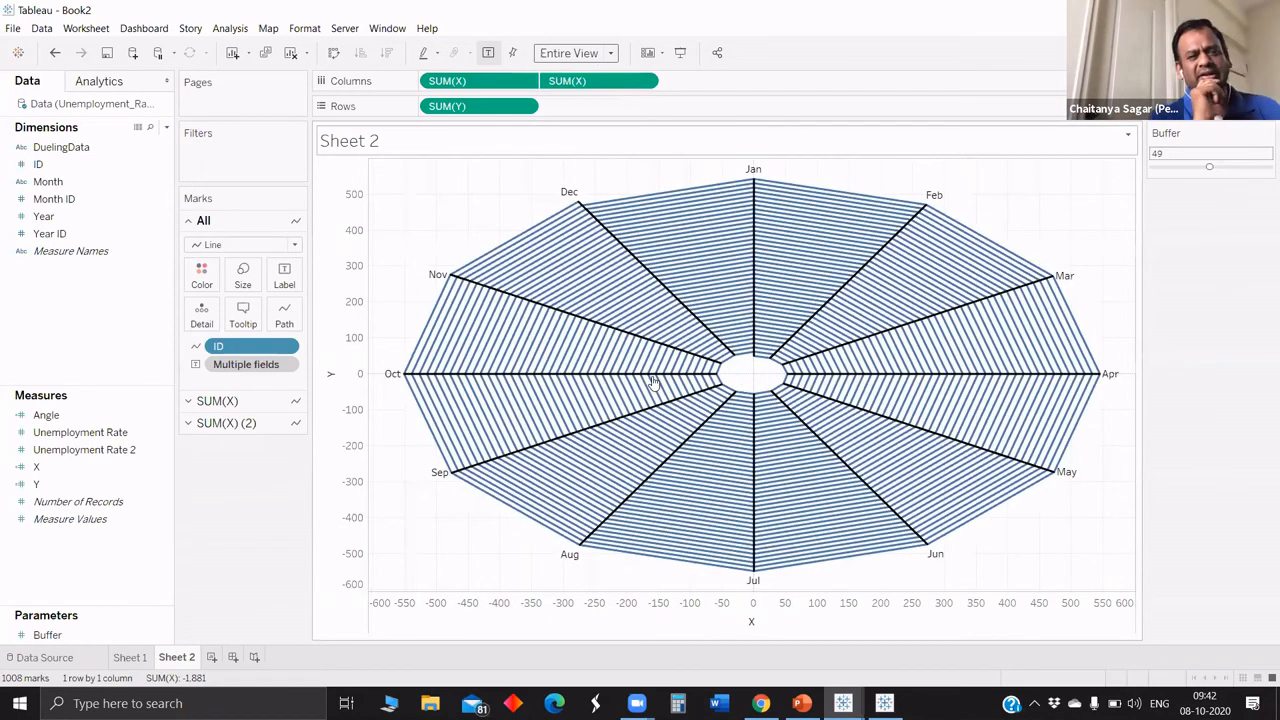
left_click(598, 56)
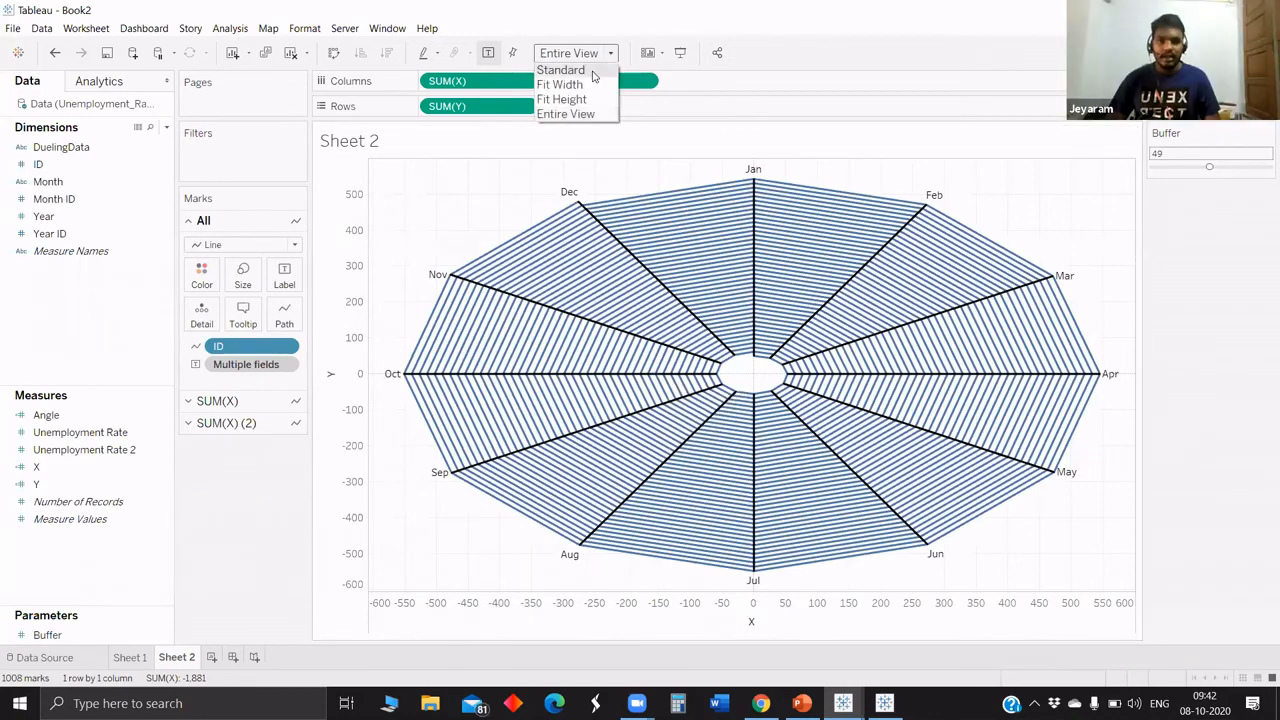
left_click(590, 71)
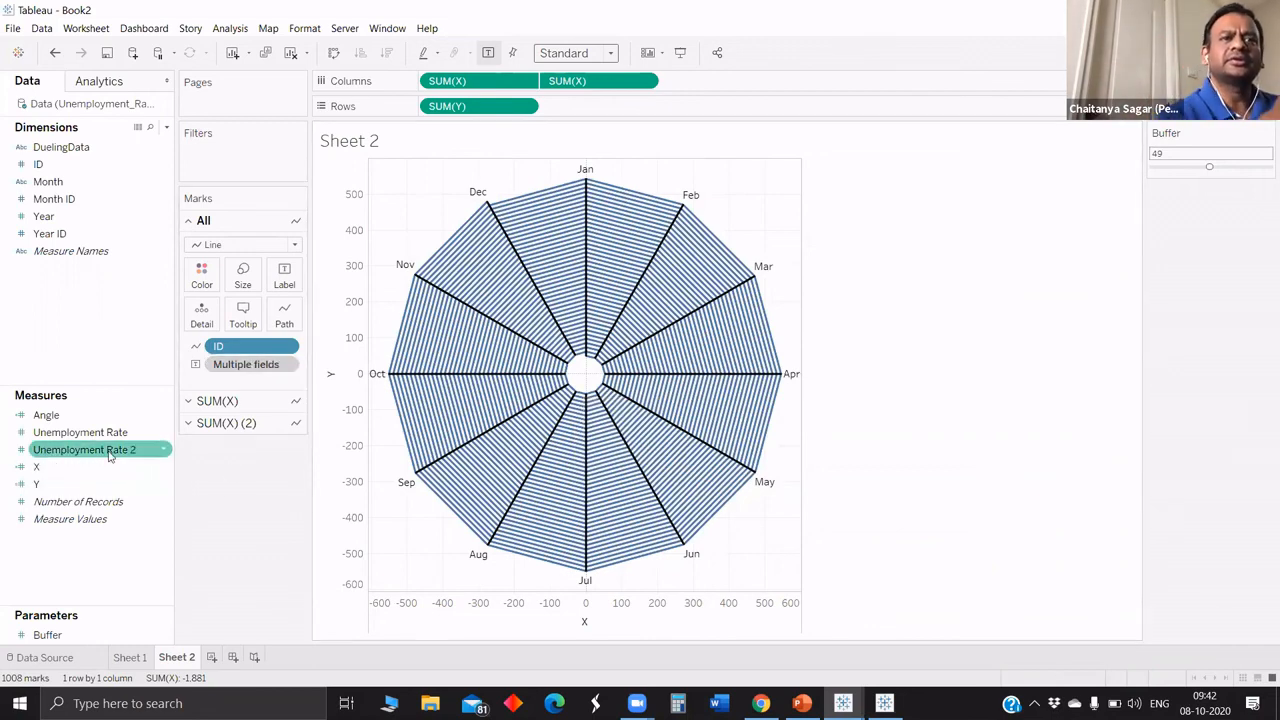
Color the lines of the first SUM(X) plot by Unemployment Rate 2.
left_click(148, 447)
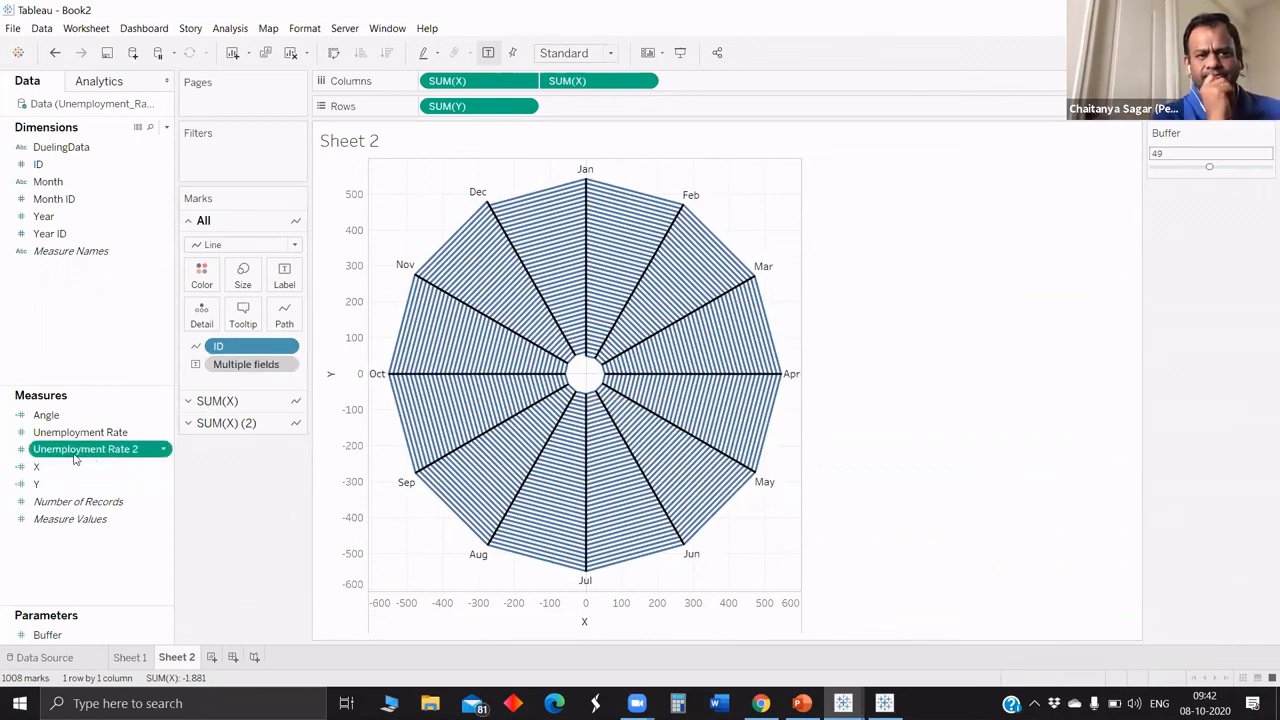
left_click(217, 400)
left_click_drag(85, 449, 198, 308)
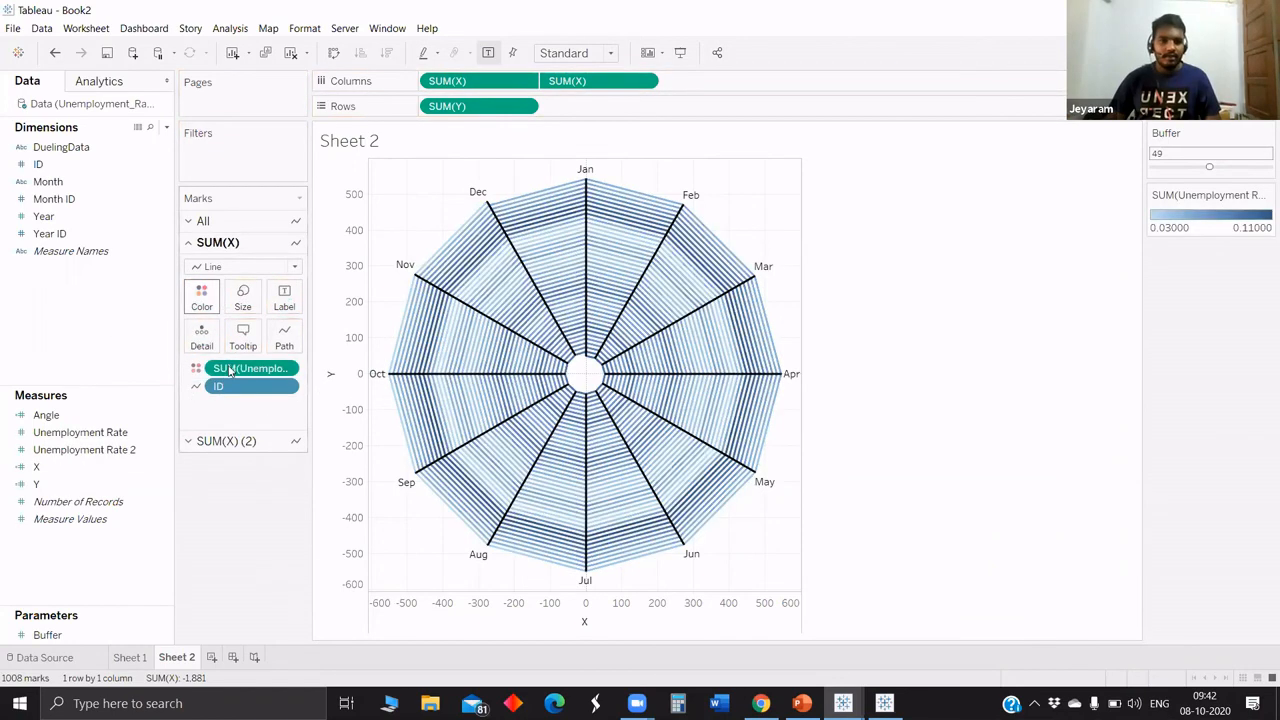
Apply the Red-Green-Gold Diverging palette to the Unemployment Rate 2 colors.
left_click(202, 298)
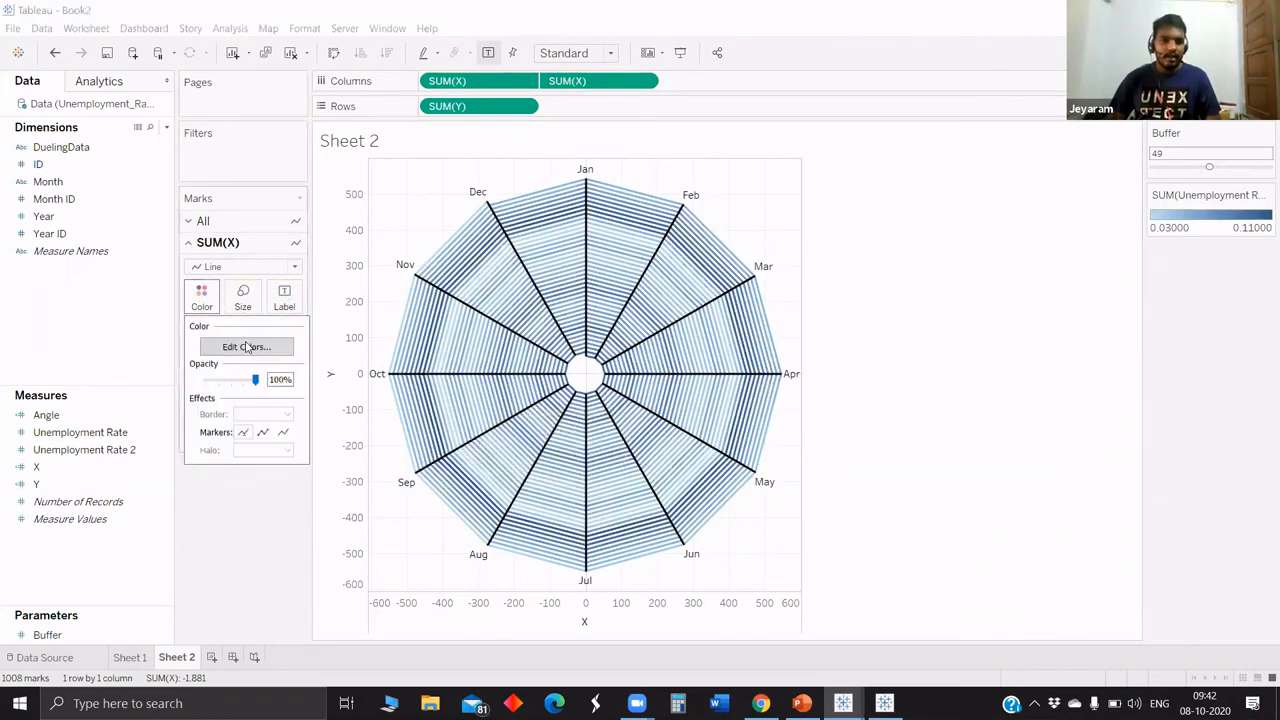
left_click(246, 346)
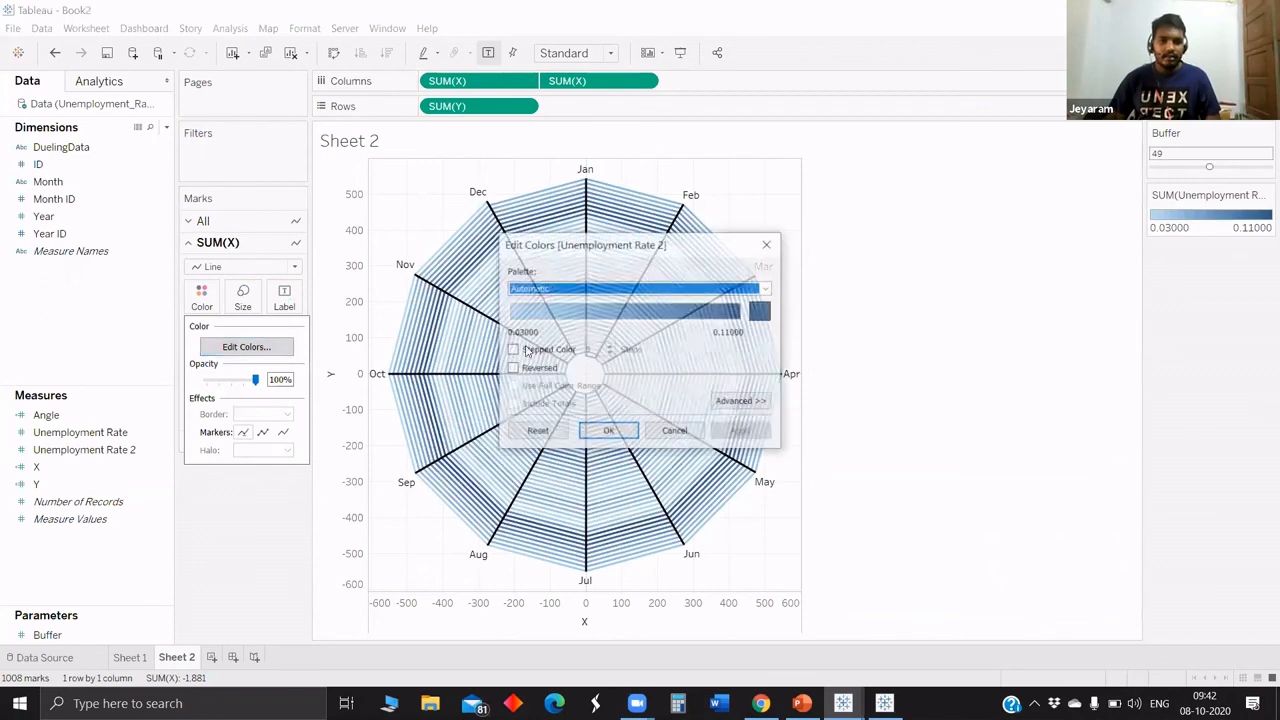
left_click(640, 288)
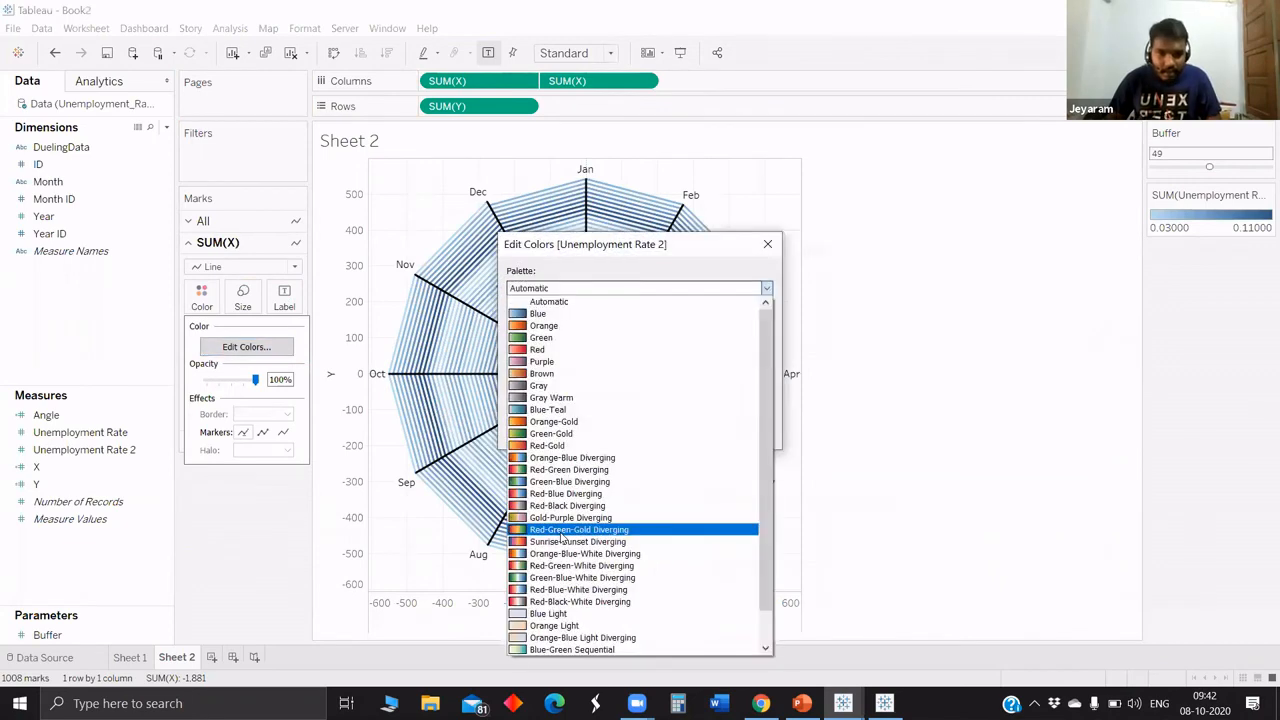
left_click(570, 528)
left_click(740, 431)
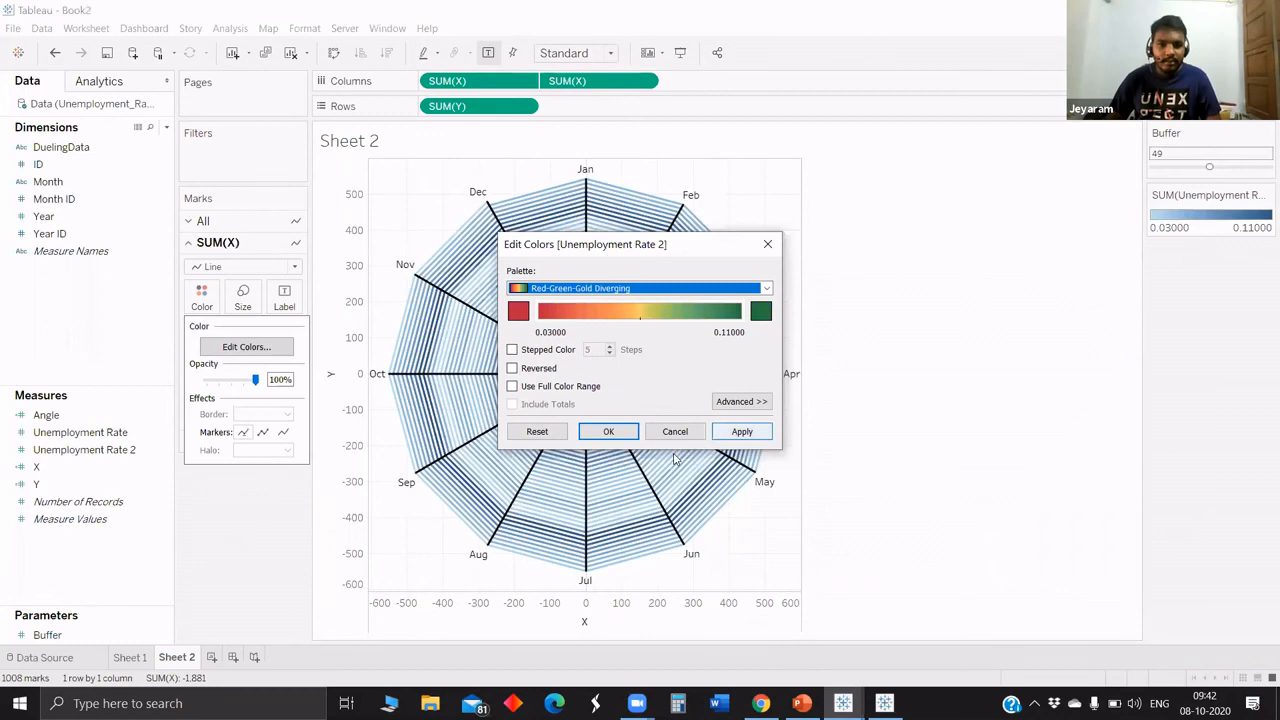
left_click(608, 431)
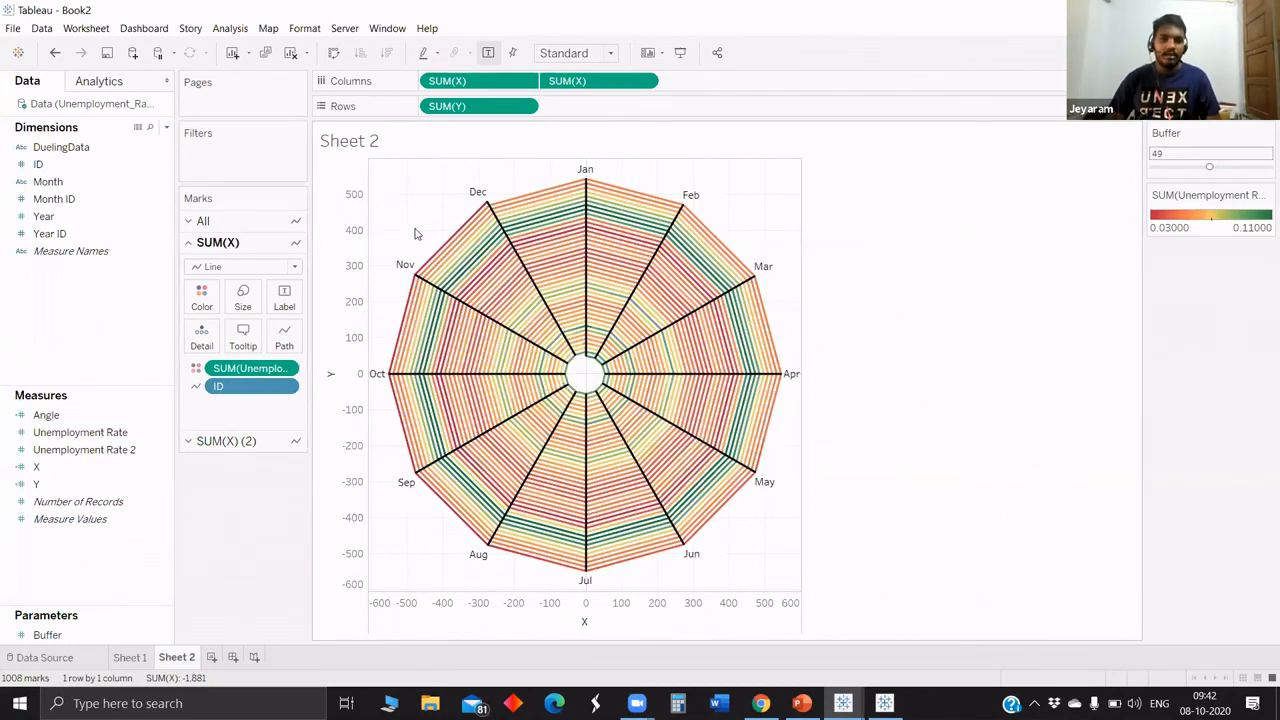
Hide the header of the Y axis.
right_click(384, 189)
left_click(346, 263)
right_click(343, 260)
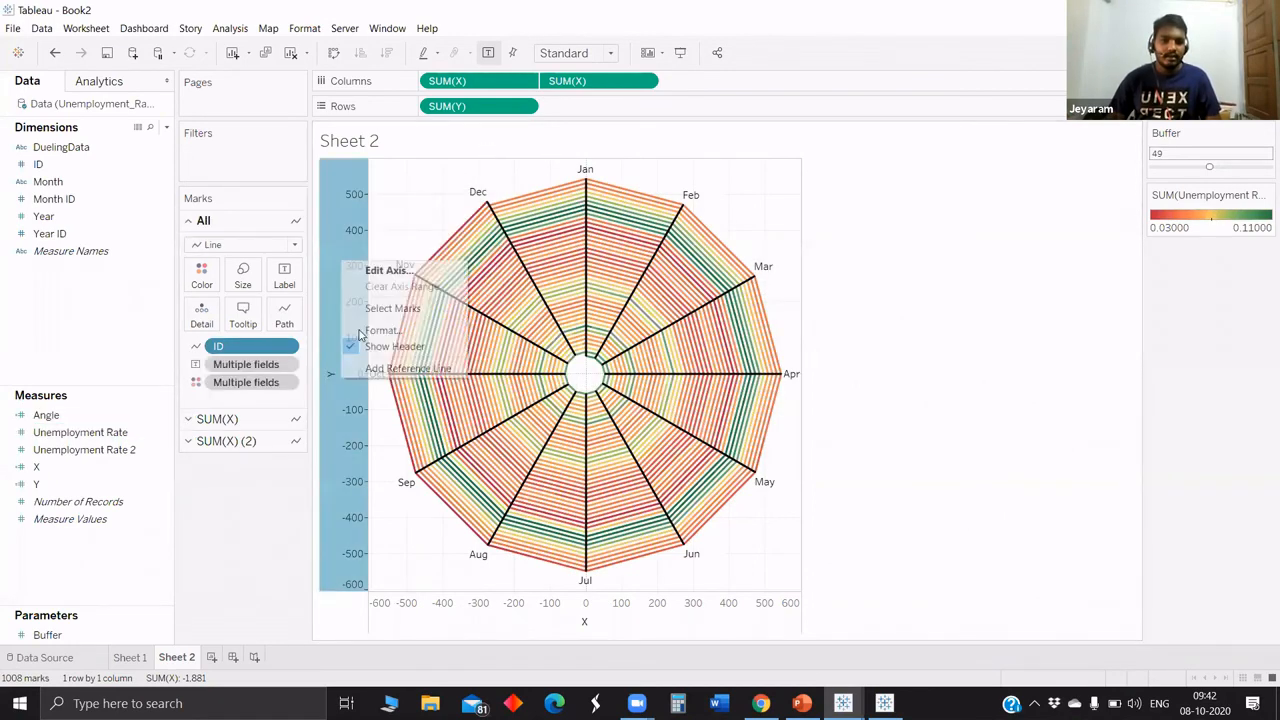
left_click(365, 346)
Open the line formatting of the sheet and set the grid lines to None.
right_click(366, 220)
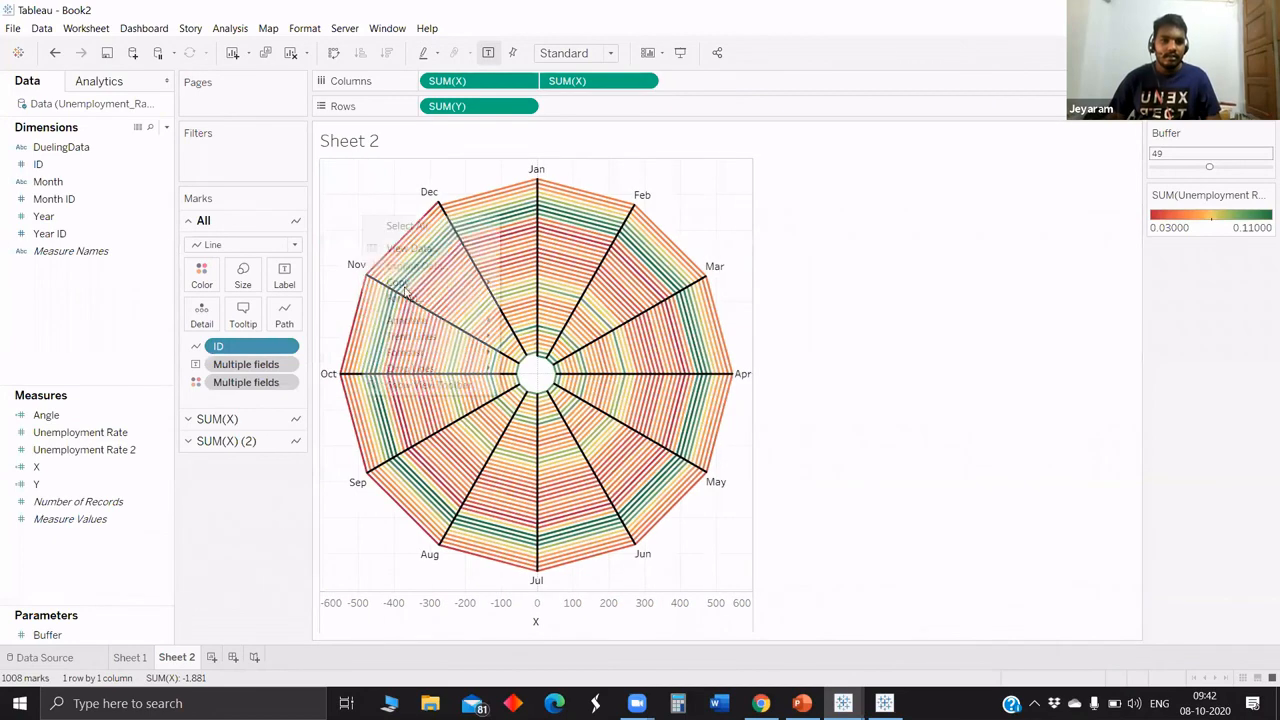
left_click(402, 290)
left_click(98, 108)
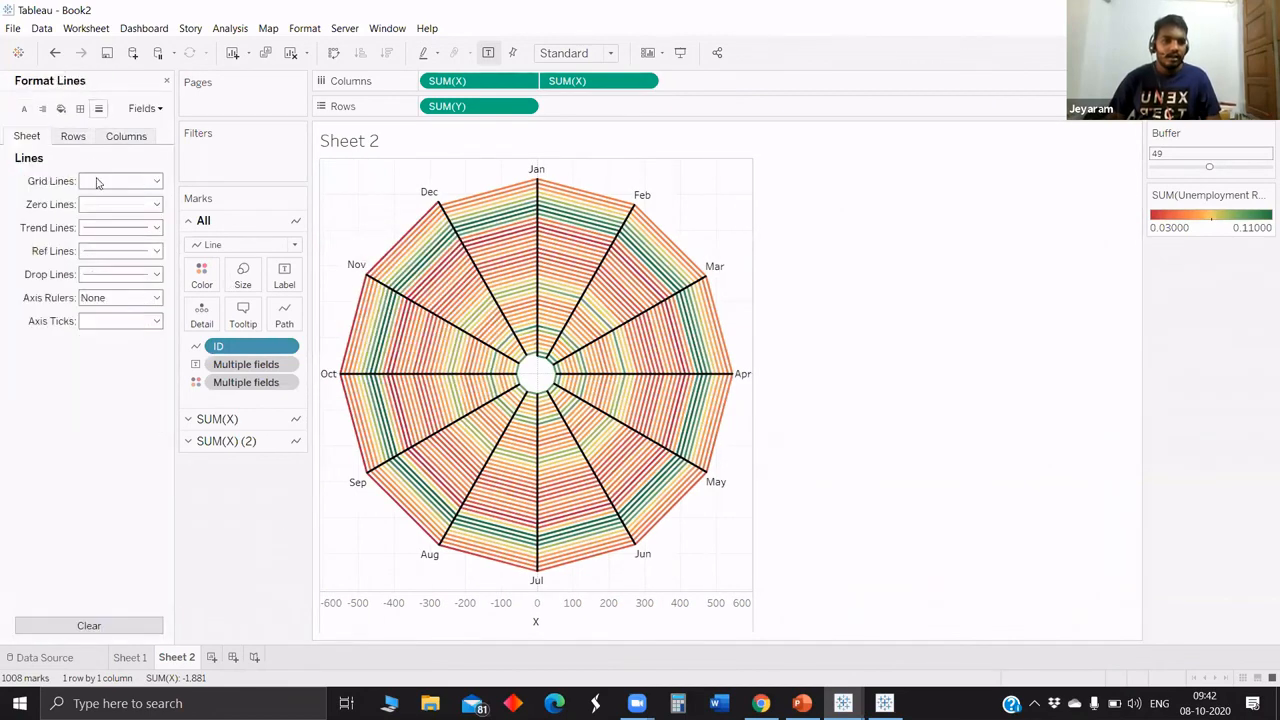
left_click(97, 181)
left_click(101, 199)
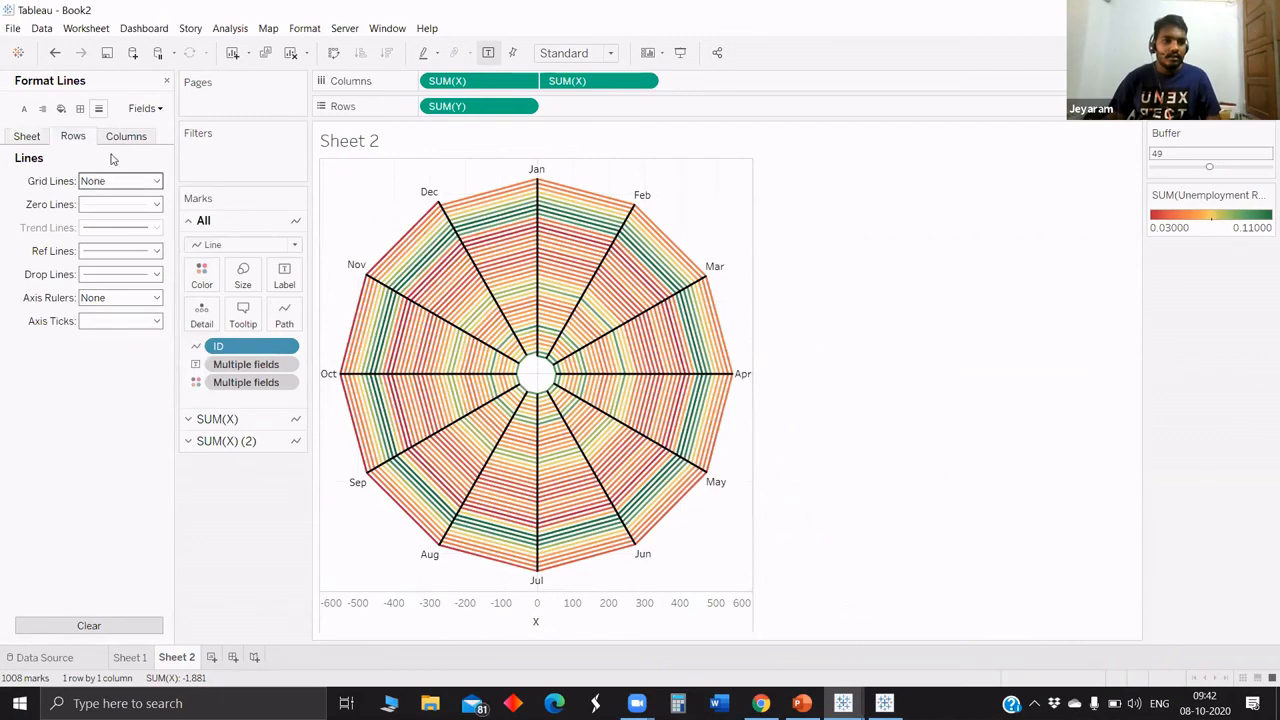
Set the zero lines to None for both the columns and the rows.
left_click(118, 138)
left_click(92, 205)
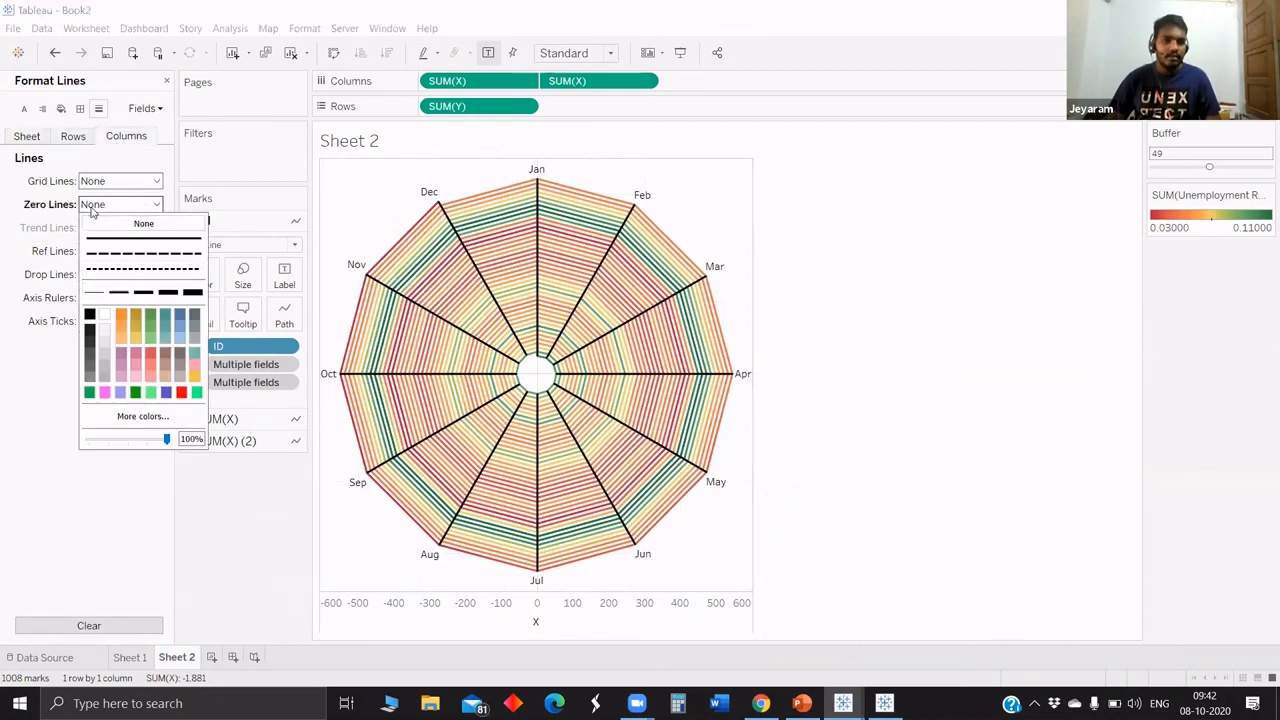
left_click(80, 137)
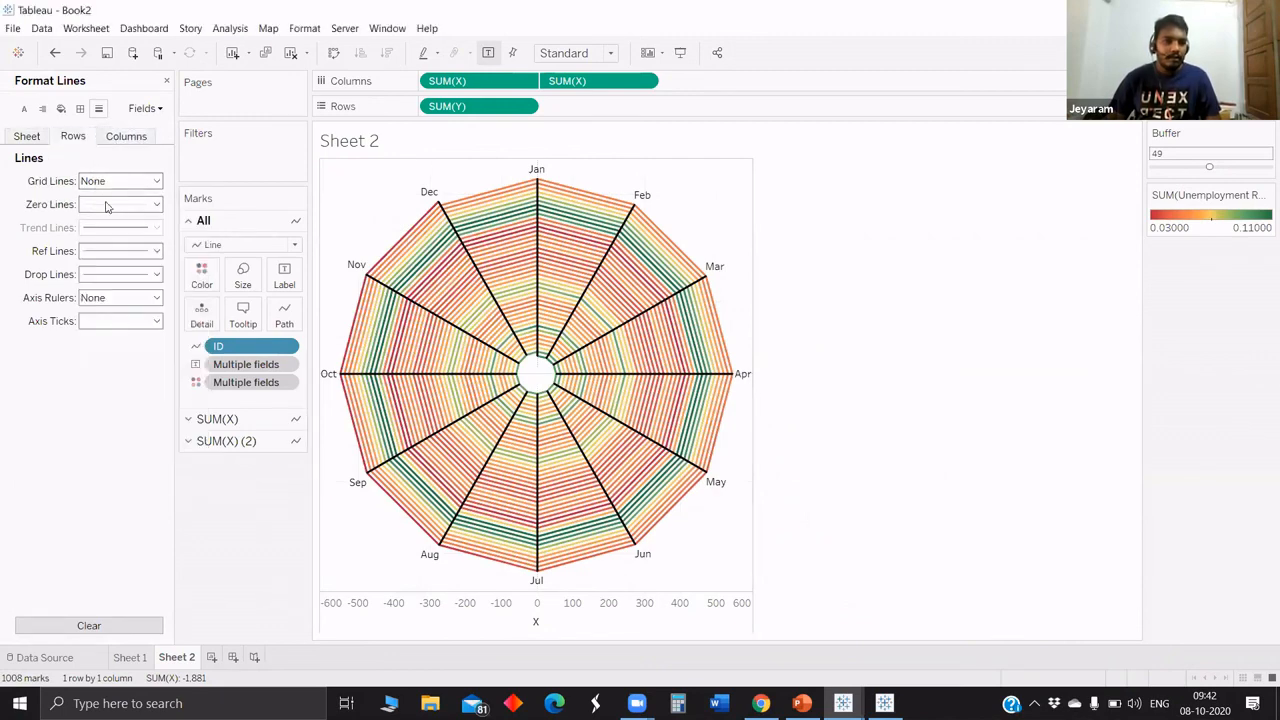
left_click(108, 205)
left_click(113, 223)
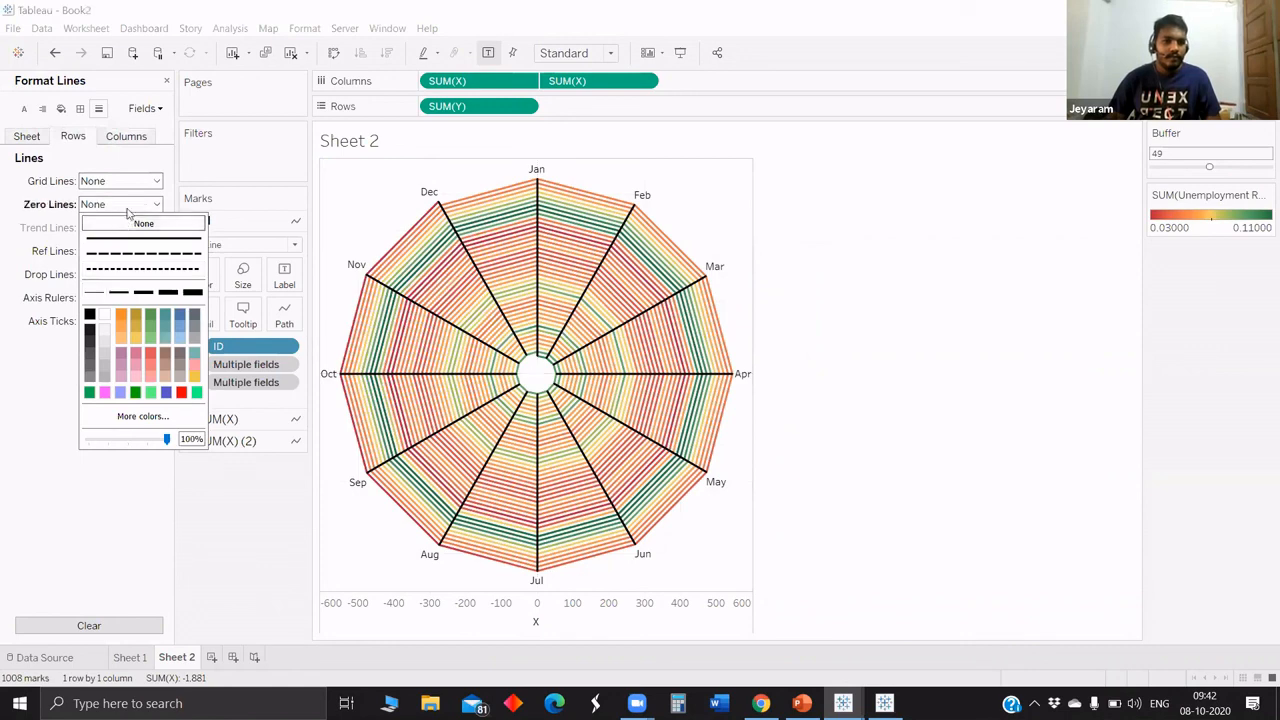
In the row border formatting, set the grand total pane and header and the row divider pane to None.
left_click(80, 108)
left_click(118, 354)
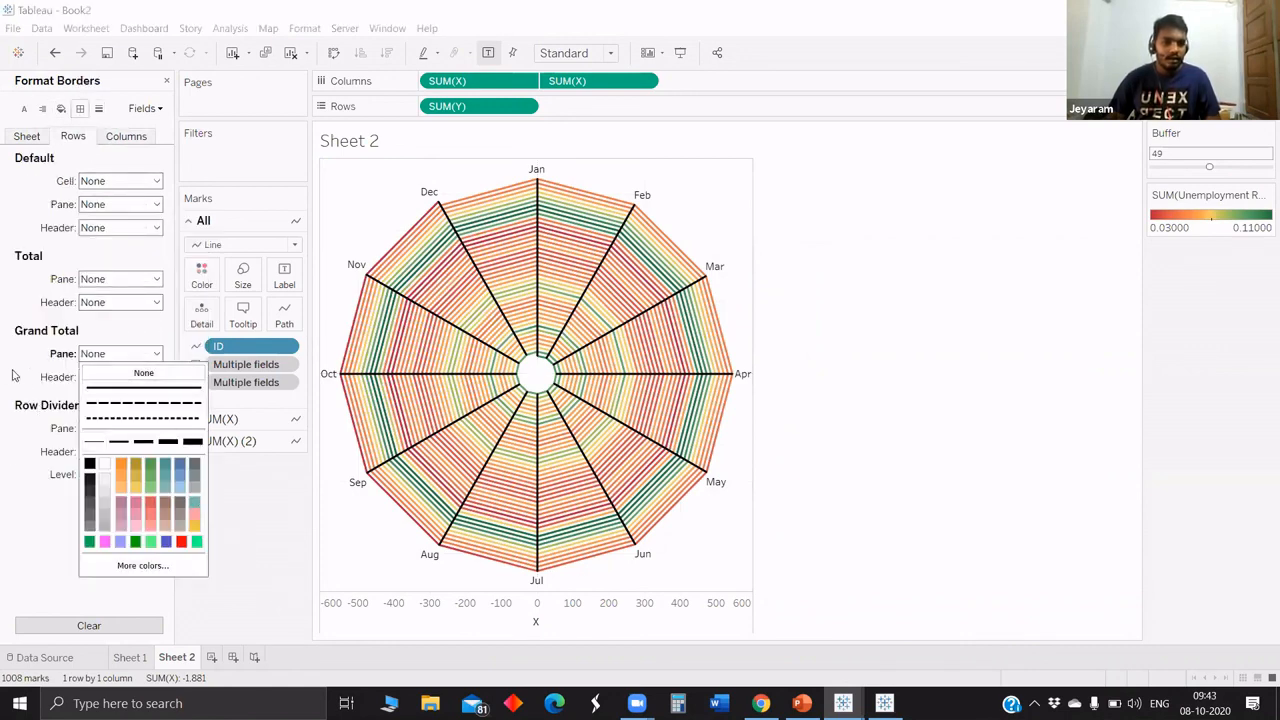
left_click(105, 374)
left_click(105, 377)
left_click(108, 394)
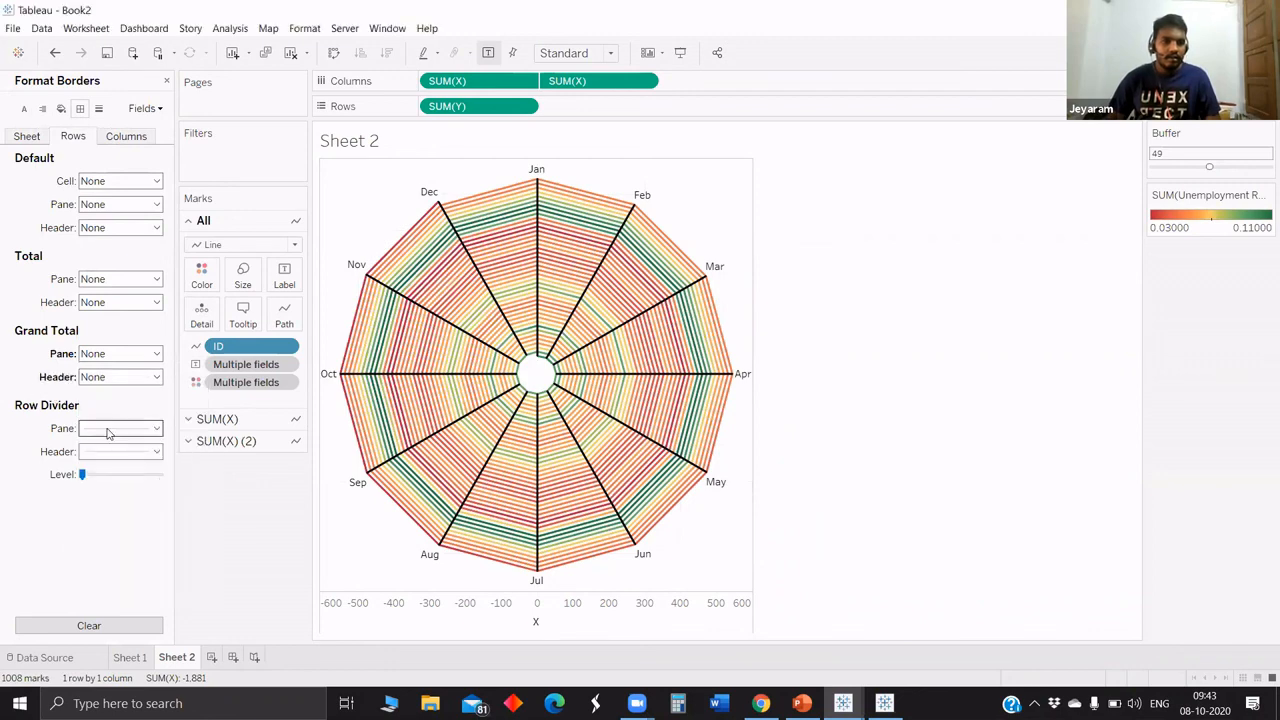
left_click(107, 430)
left_click(112, 448)
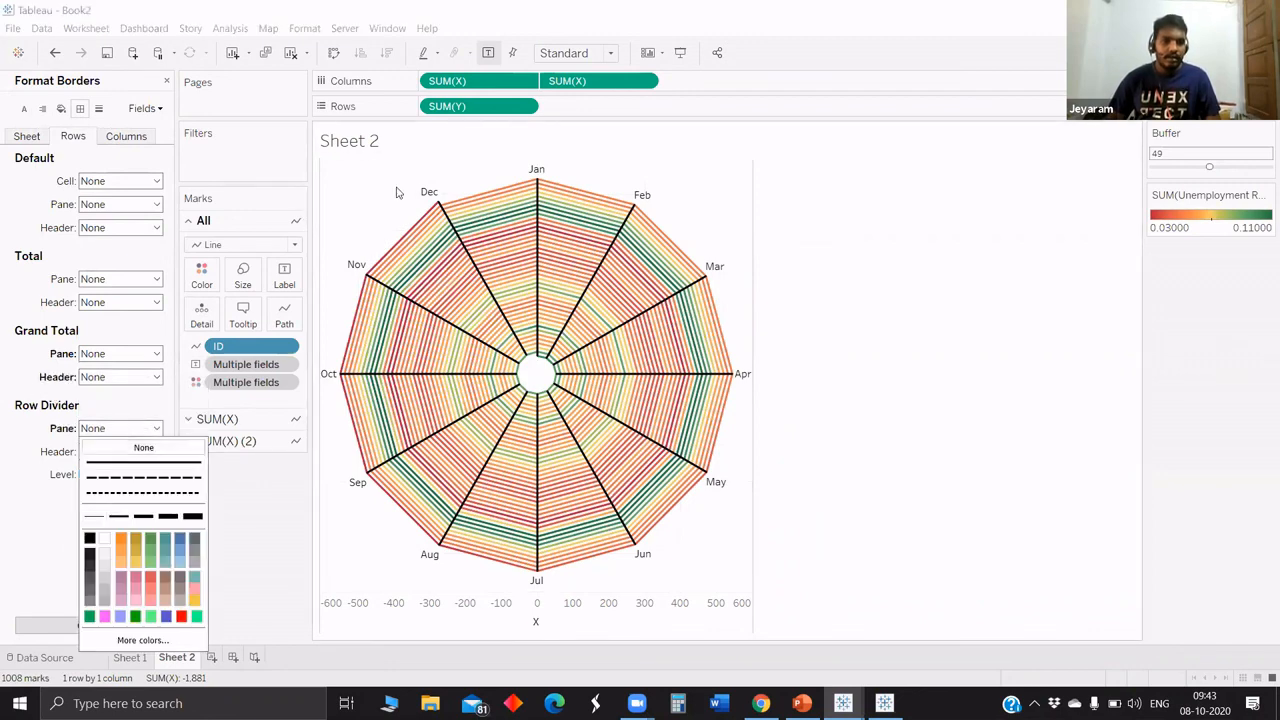
left_click(231, 532)
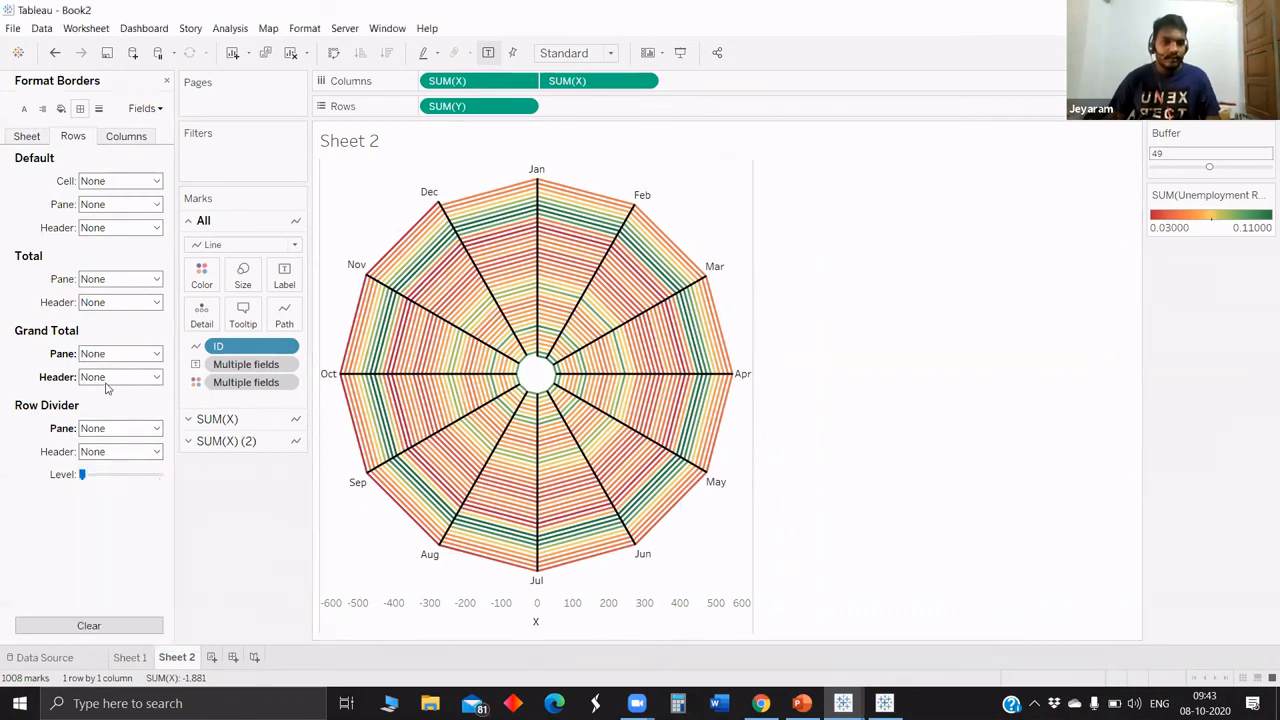
In the column border formatting, set the grand total pane and header and the column divider pane to None.
left_click(126, 137)
left_click(118, 354)
left_click(112, 373)
left_click(240, 463)
left_click(112, 378)
left_click(112, 397)
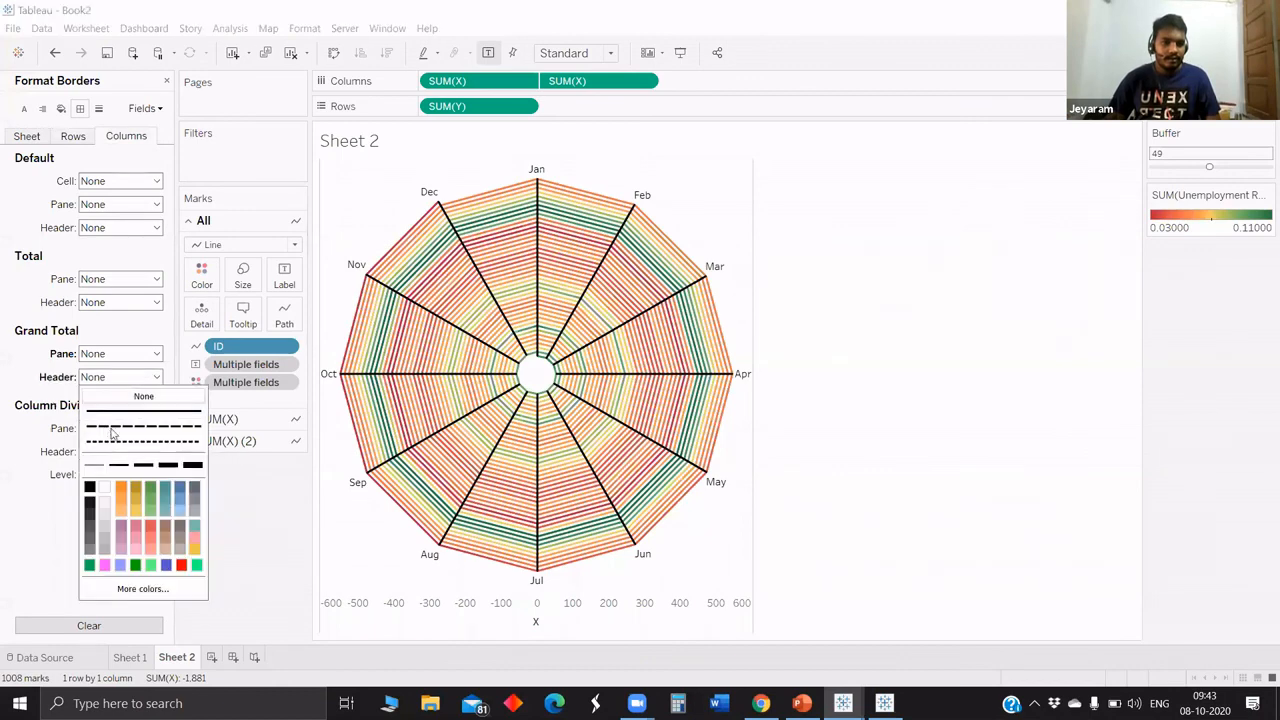
left_click(141, 429)
left_click(143, 447)
left_click(236, 450)
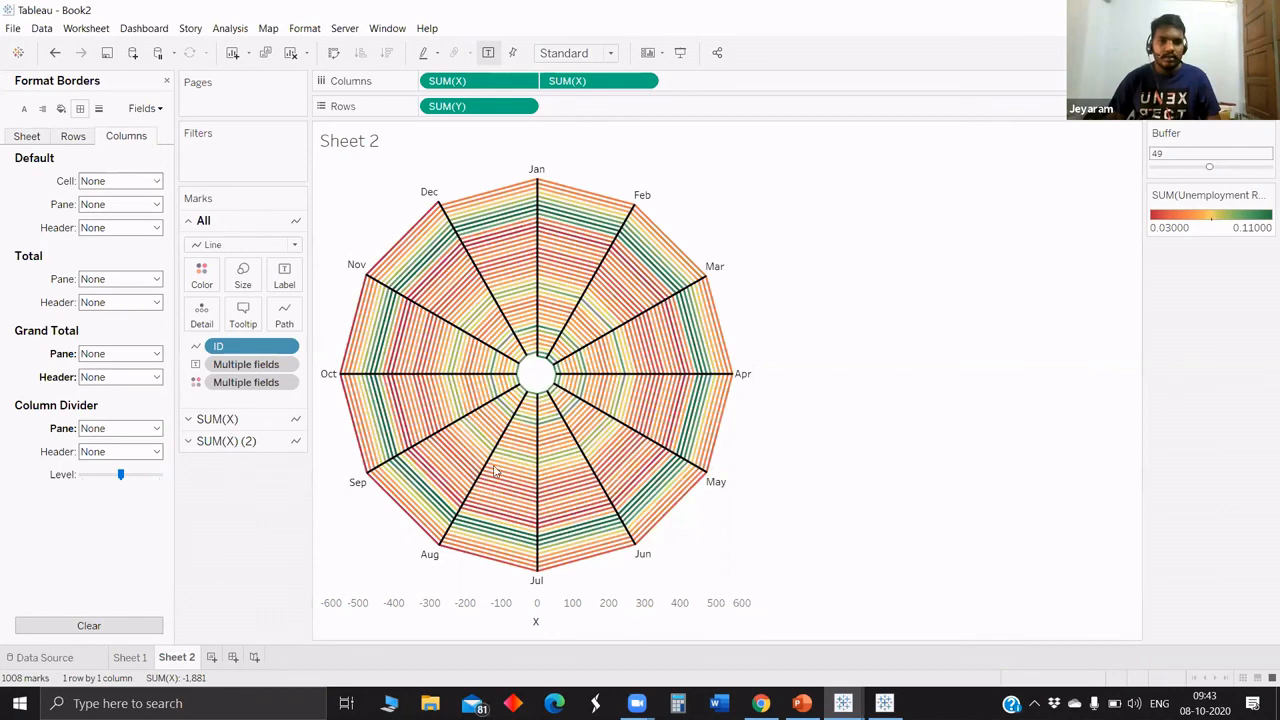
Hide the header of the X axis.
right_click(492, 612)
left_click(535, 563)
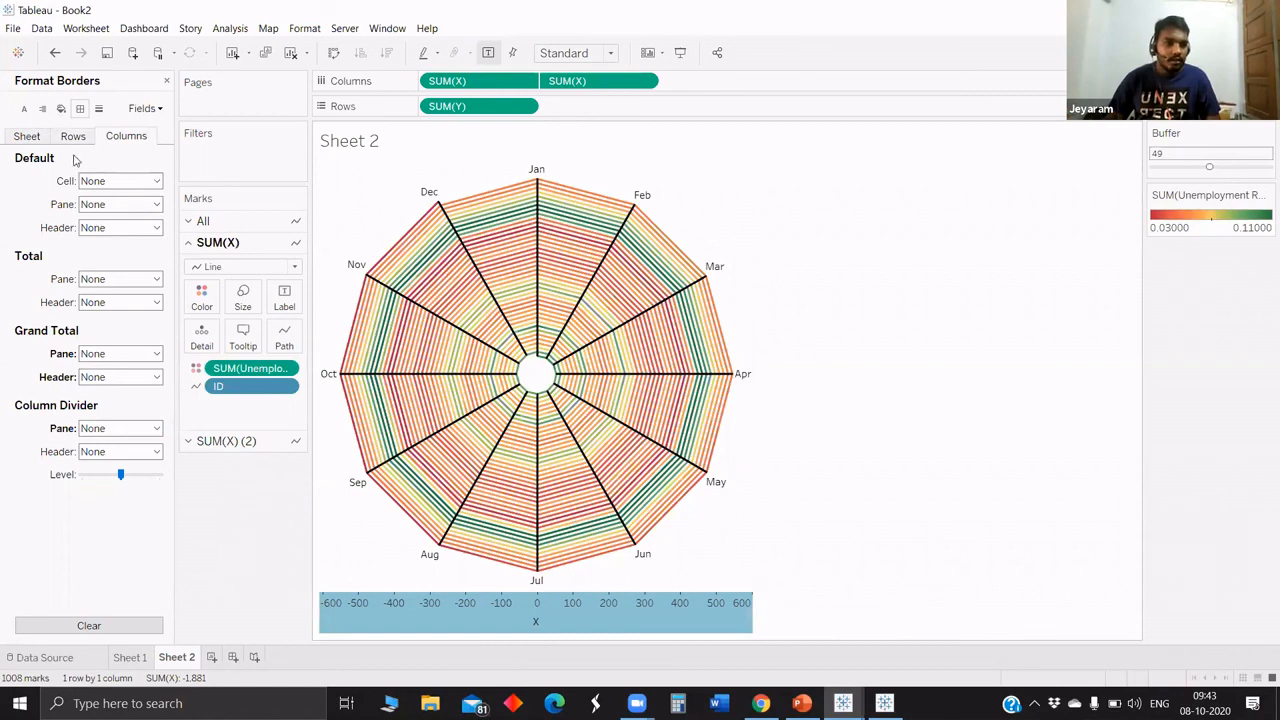
key("Delete")
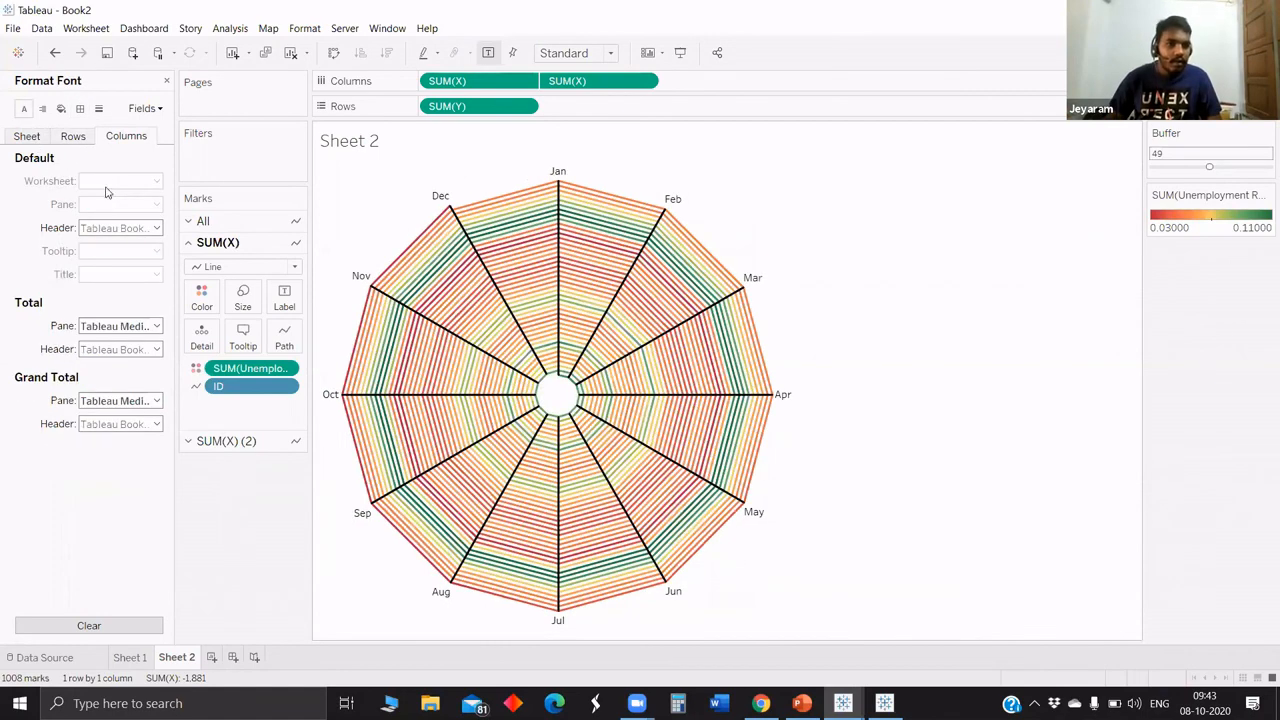
Set the worksheet shading to black and recolor the month spoke lines of the second SUM(X) marks to grey.
left_click(61, 108)
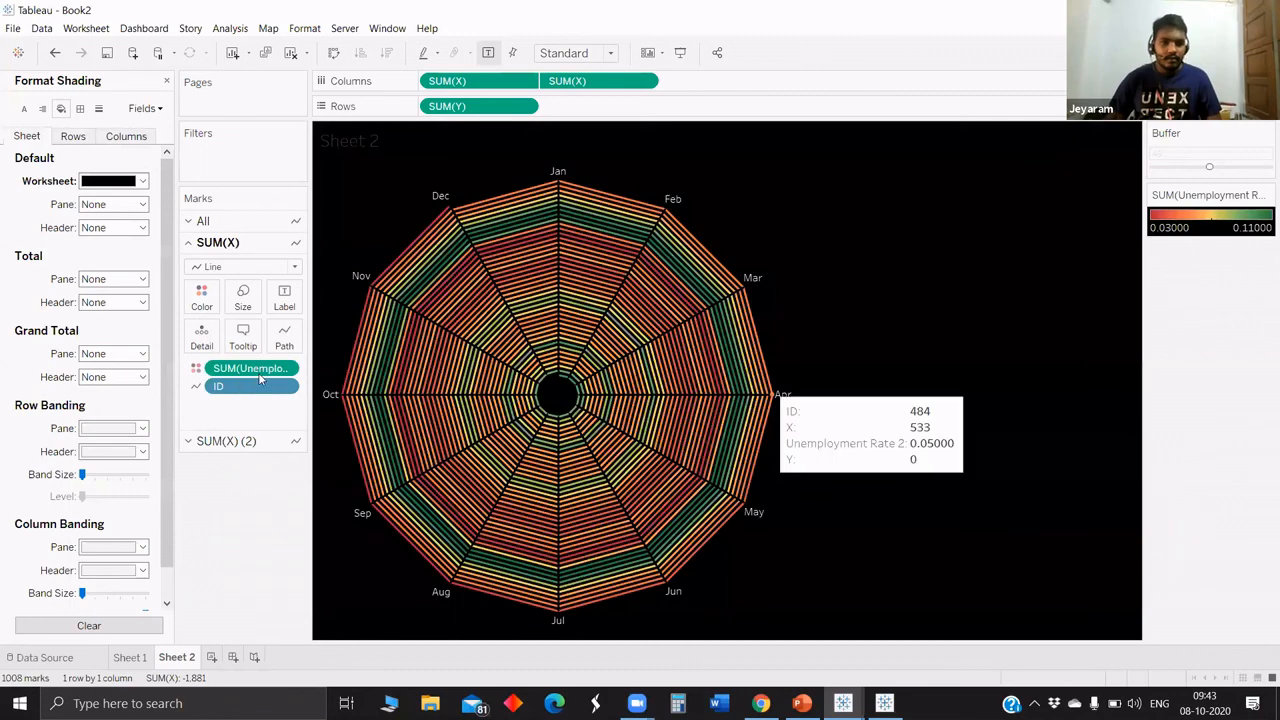
left_click(226, 441)
left_click(201, 318)
left_click(254, 410)
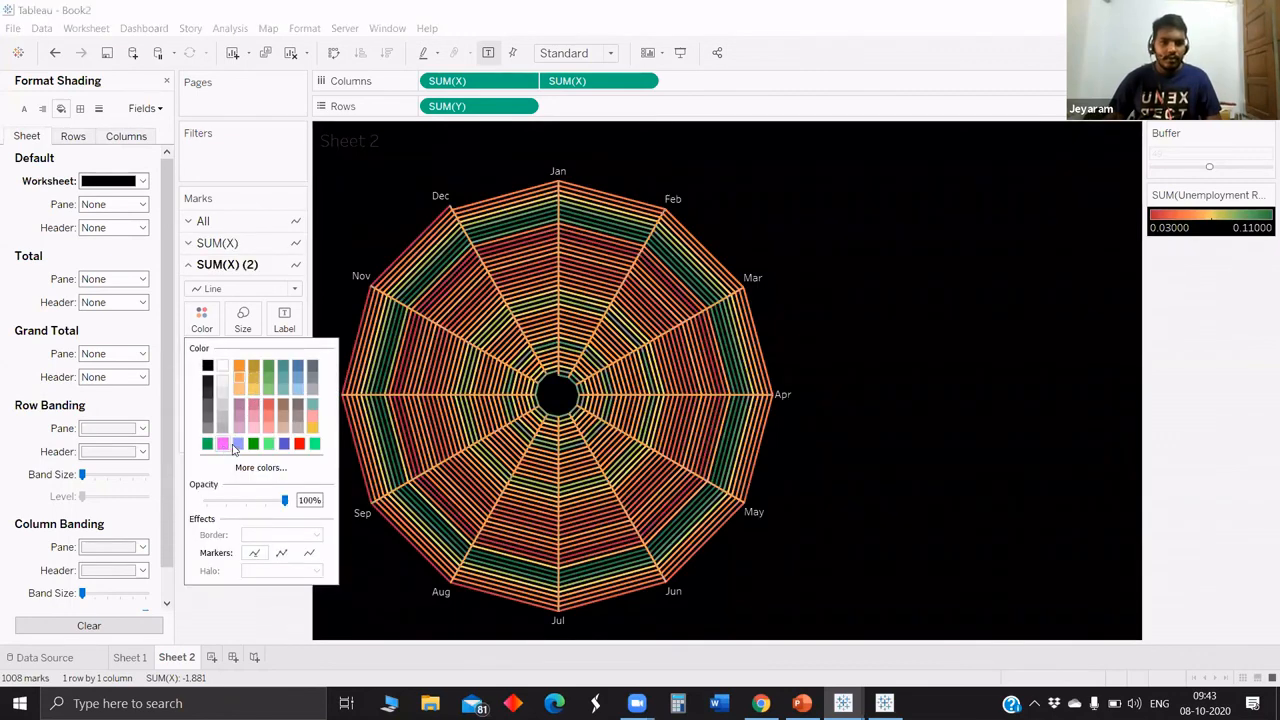
left_click(222, 444)
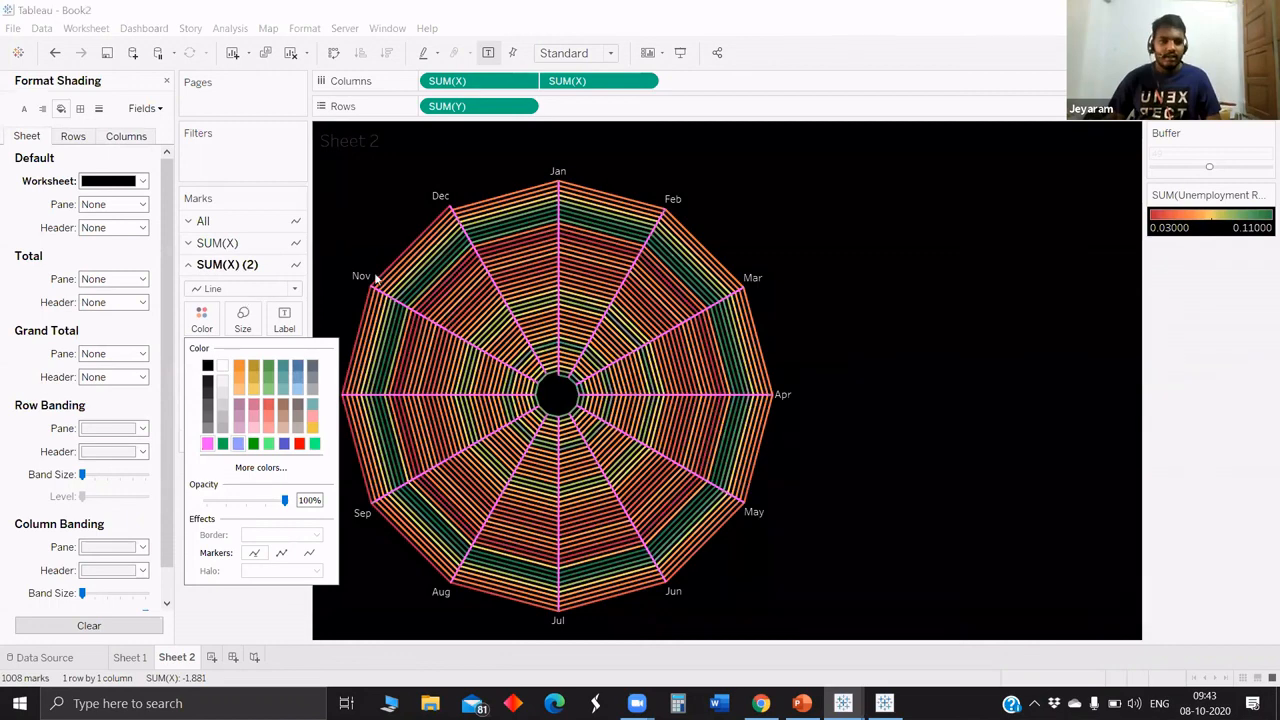
Close the formatting pane and add the Year and Month fields to the tooltip of the first SUM(X) marks.
left_click(217, 243)
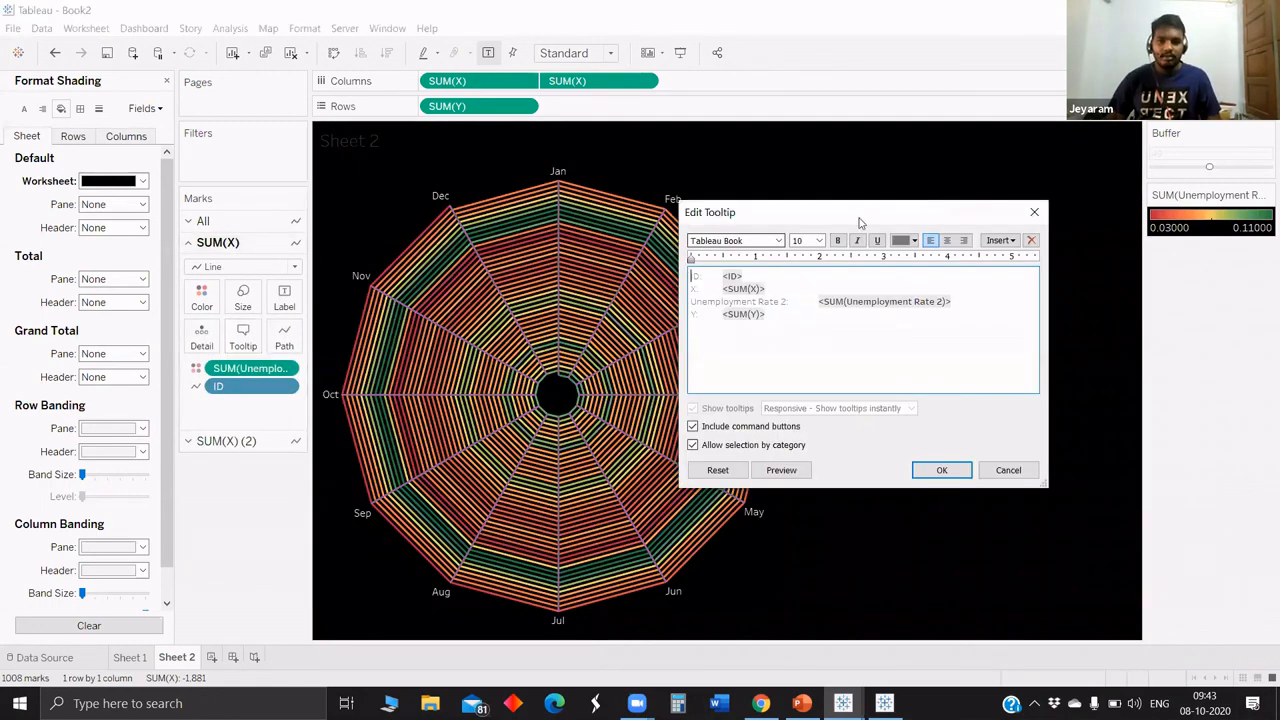
left_click_drag(913, 215, 880, 213)
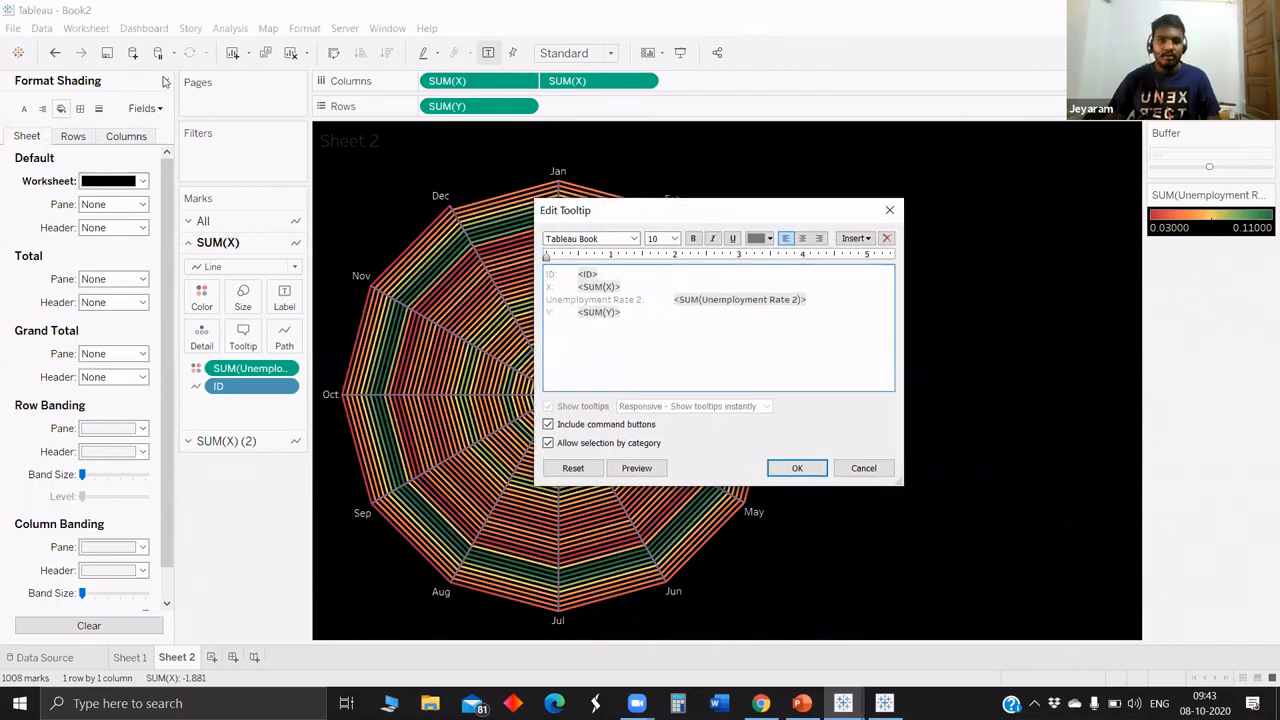
left_click(891, 210)
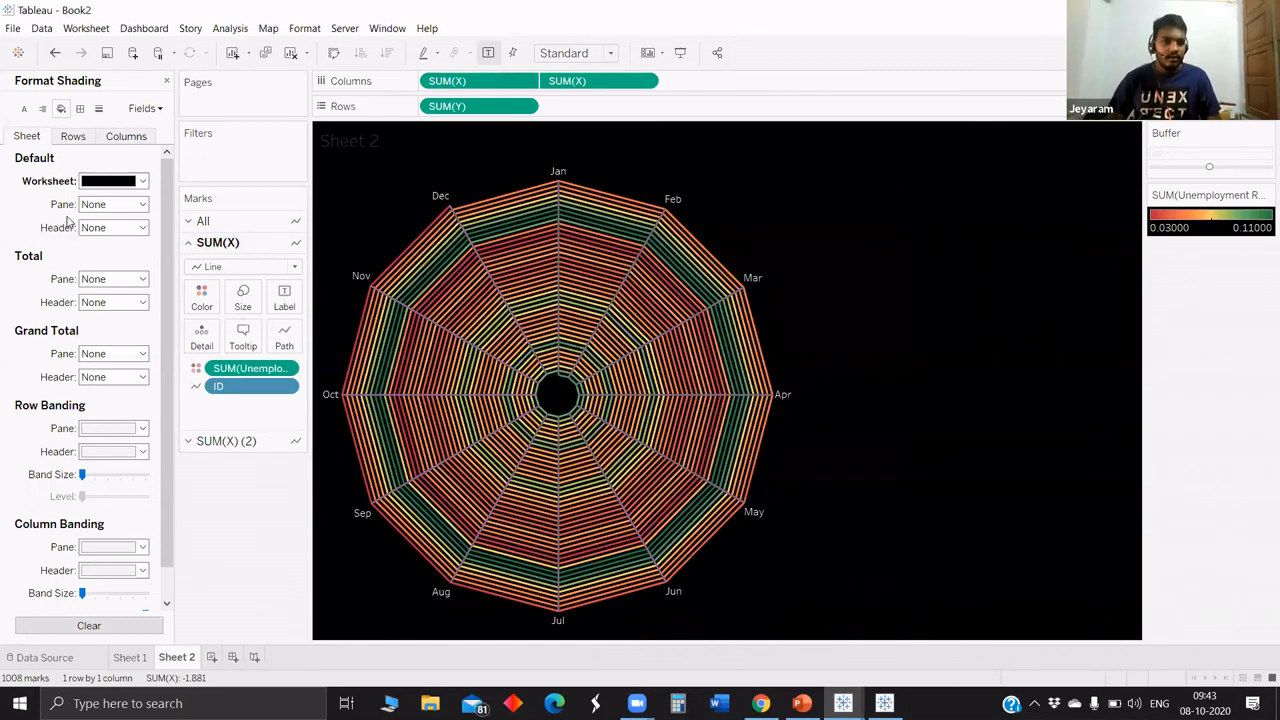
left_click(167, 81)
mouse_move(67, 220)
left_mouse_down()
mouse_move(191, 307)
mouse_move(237, 361)
left_mouse_up()
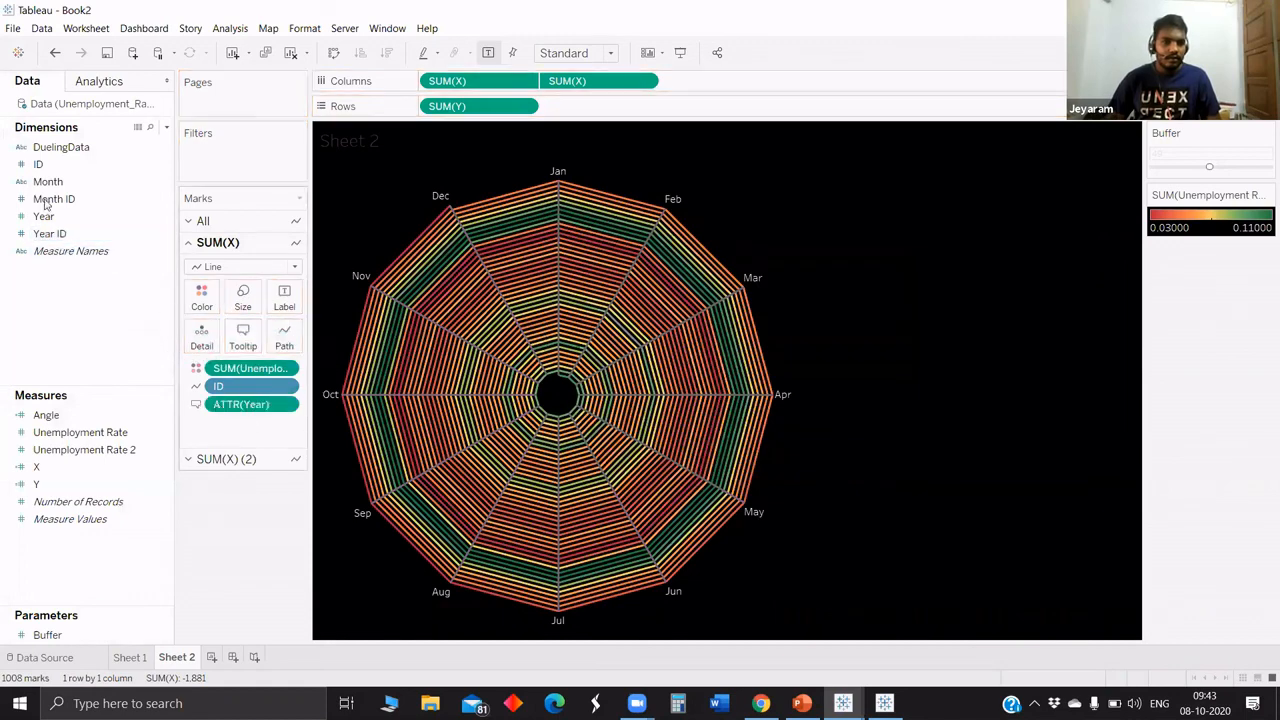
left_click_drag(48, 181, 243, 342)
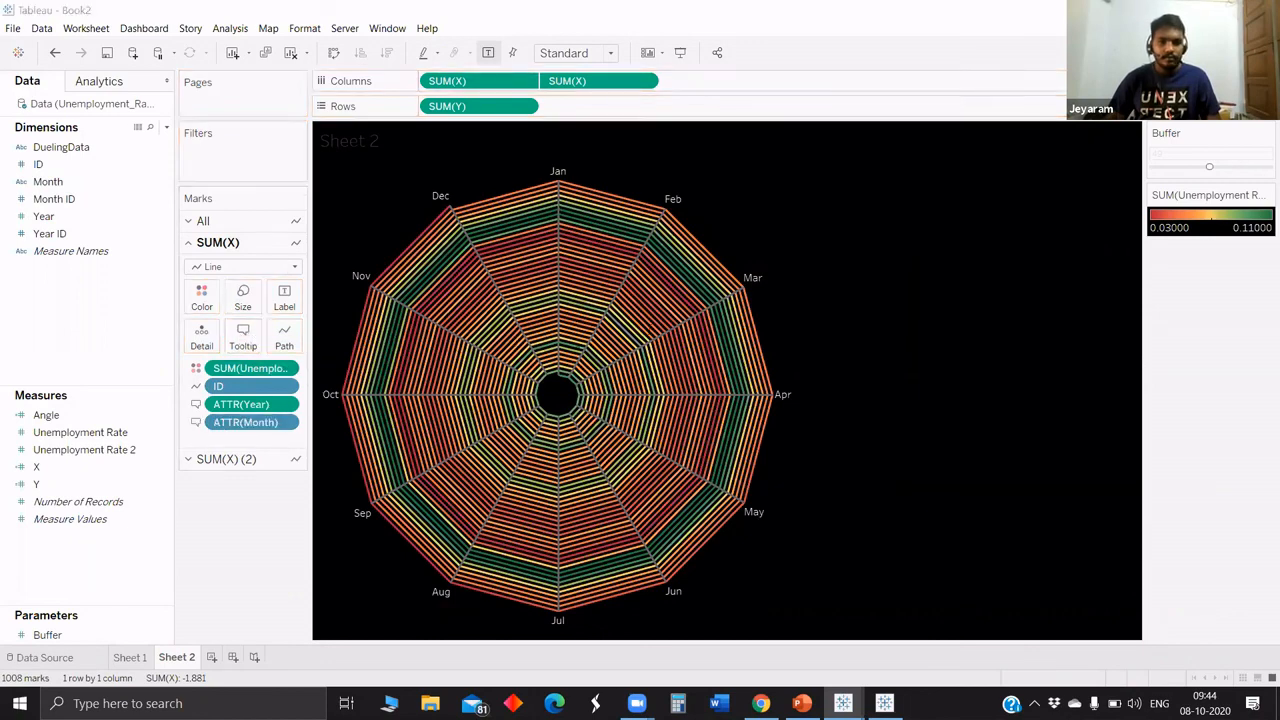
Strip the first SUM(X) tooltip down to the SUM(Unemployment Rate 2) field and set its font size to 12.
left_click(243, 338)
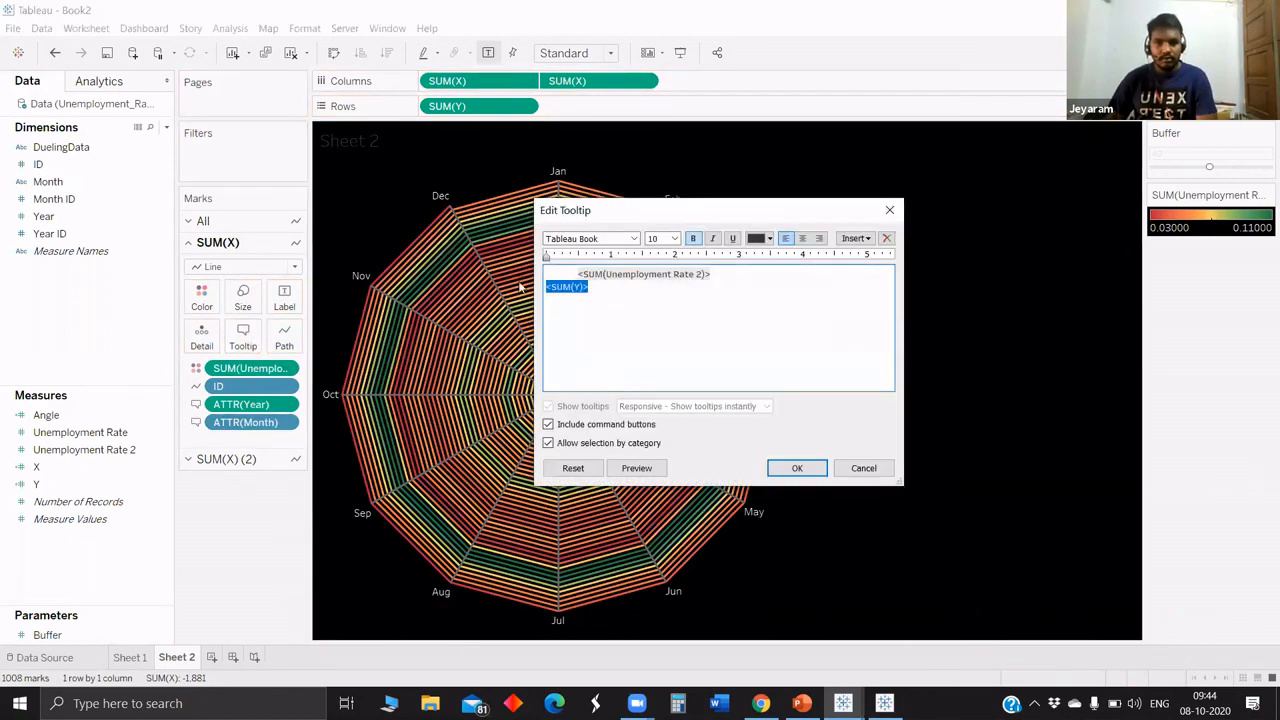
left_click(578, 273)
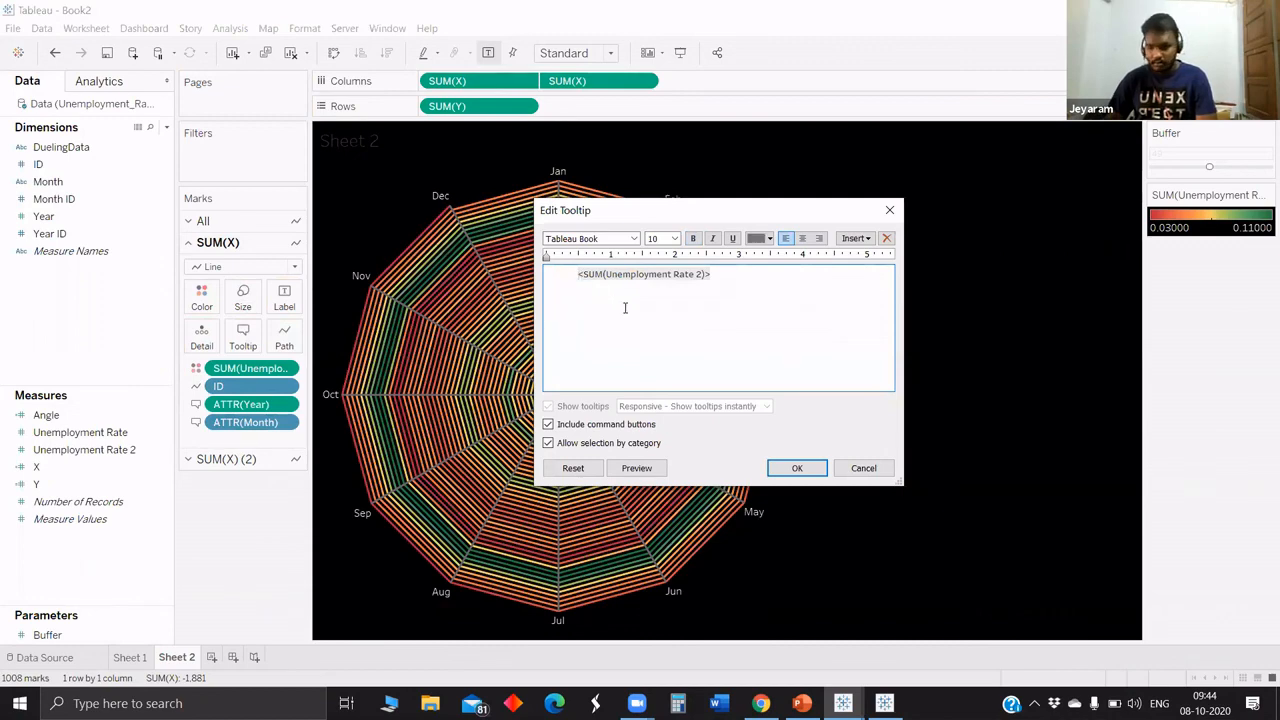
key("BackSpace")
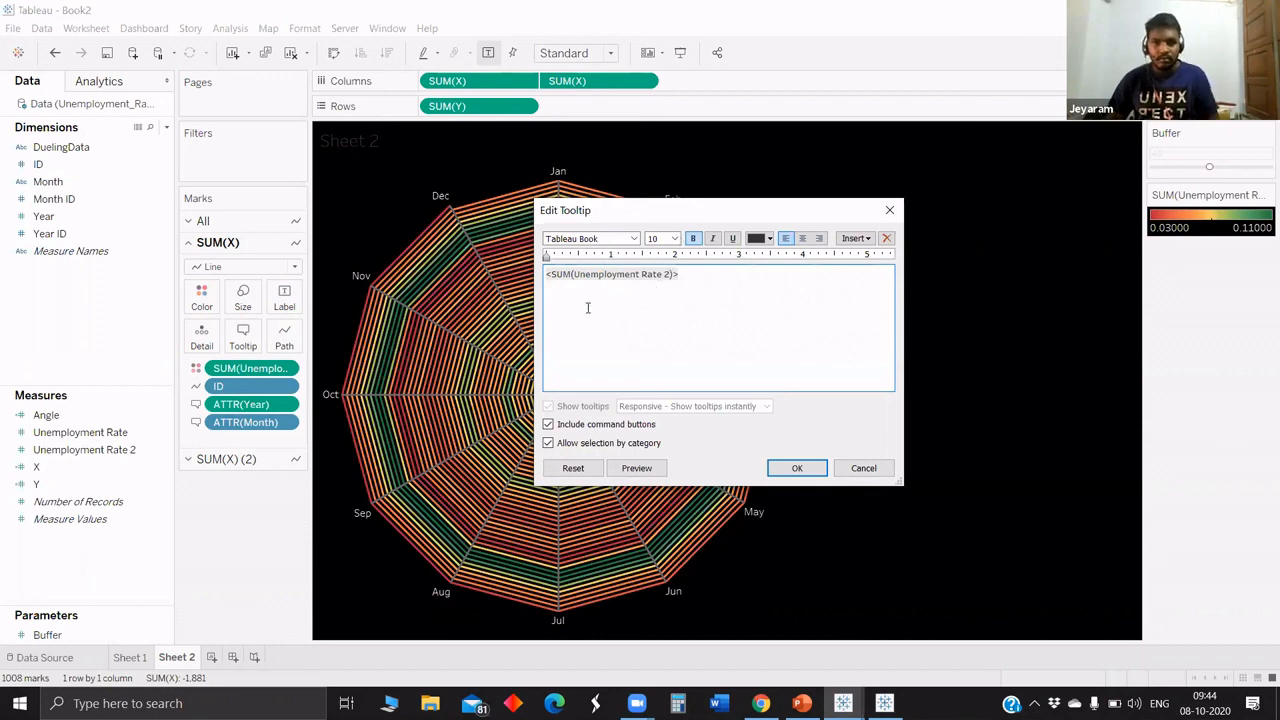
key("BackSpace")
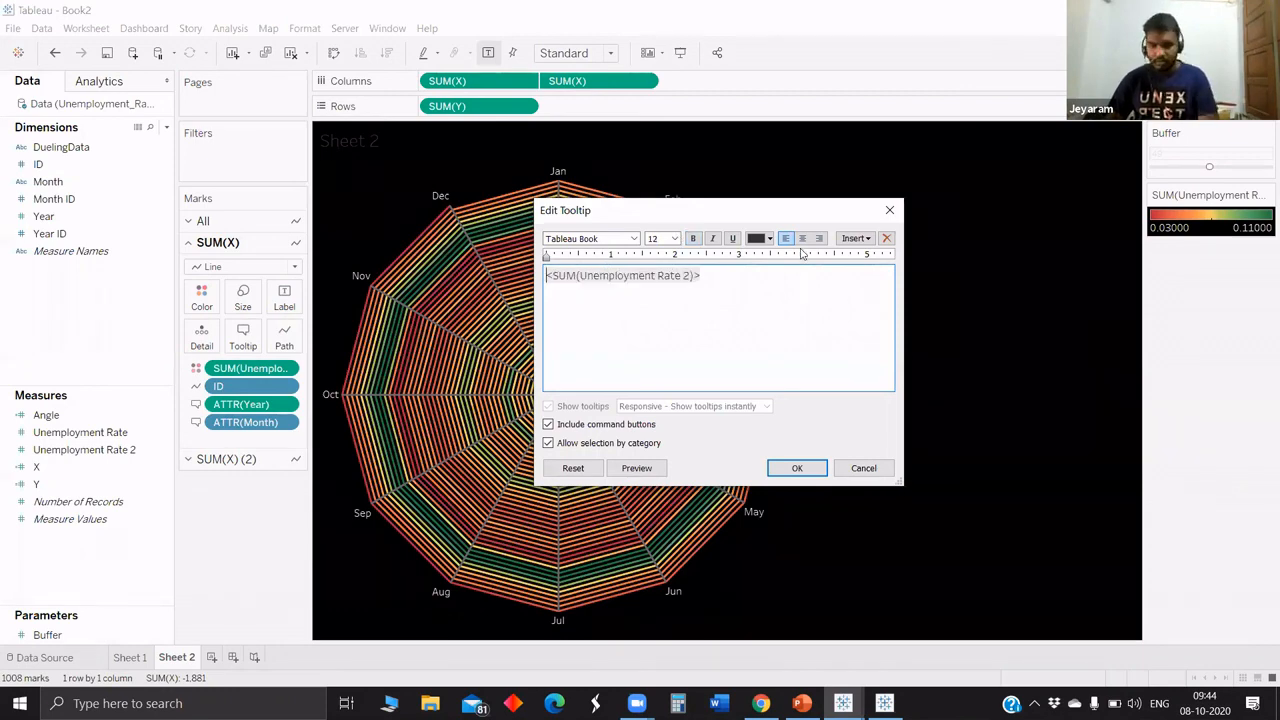
Insert ATTR(Month) and ATTR(Year), separated by a comma, on a line above the unemployment rate and apply the tooltip.
key("Return")
left_click(845, 242)
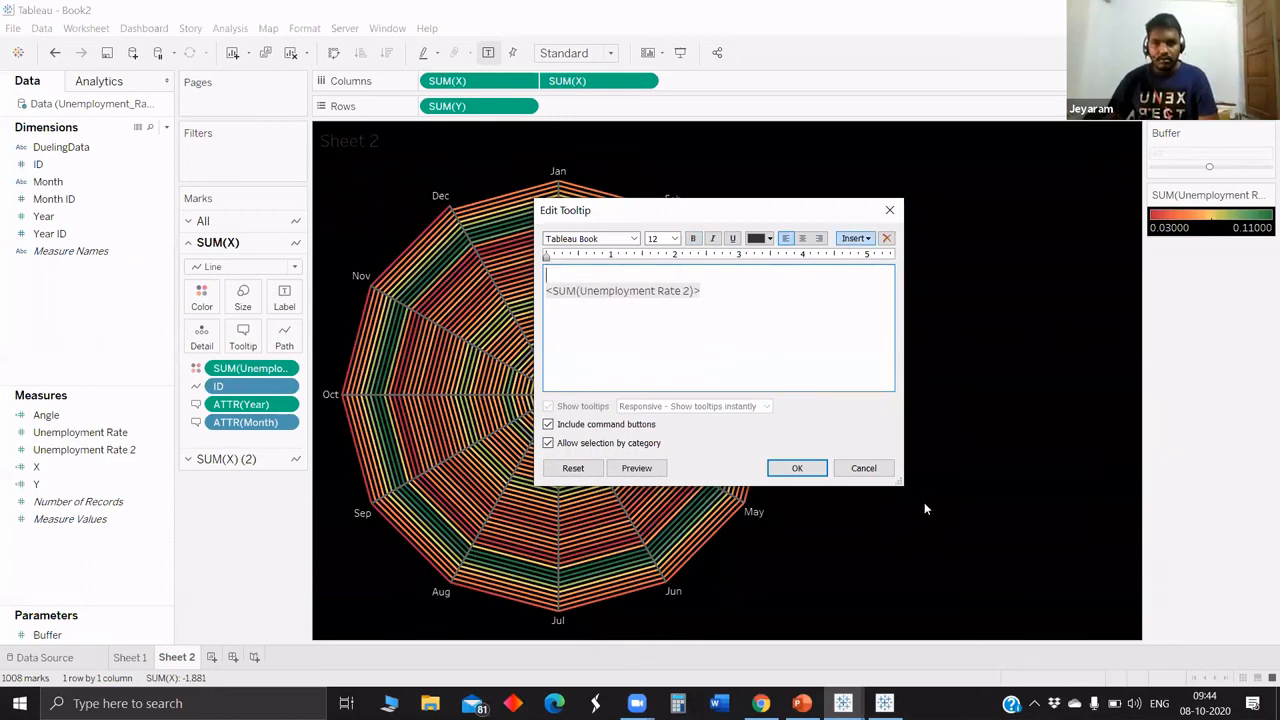
left_click(886, 498)
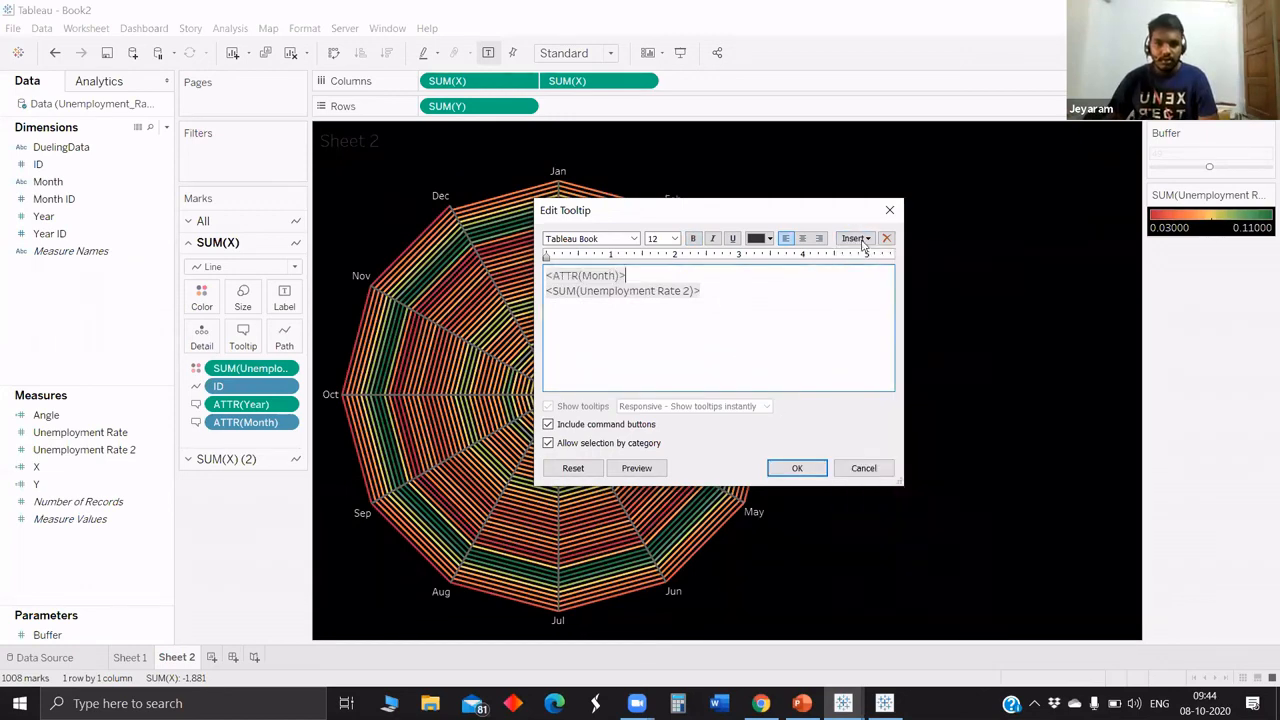
left_click(855, 238)
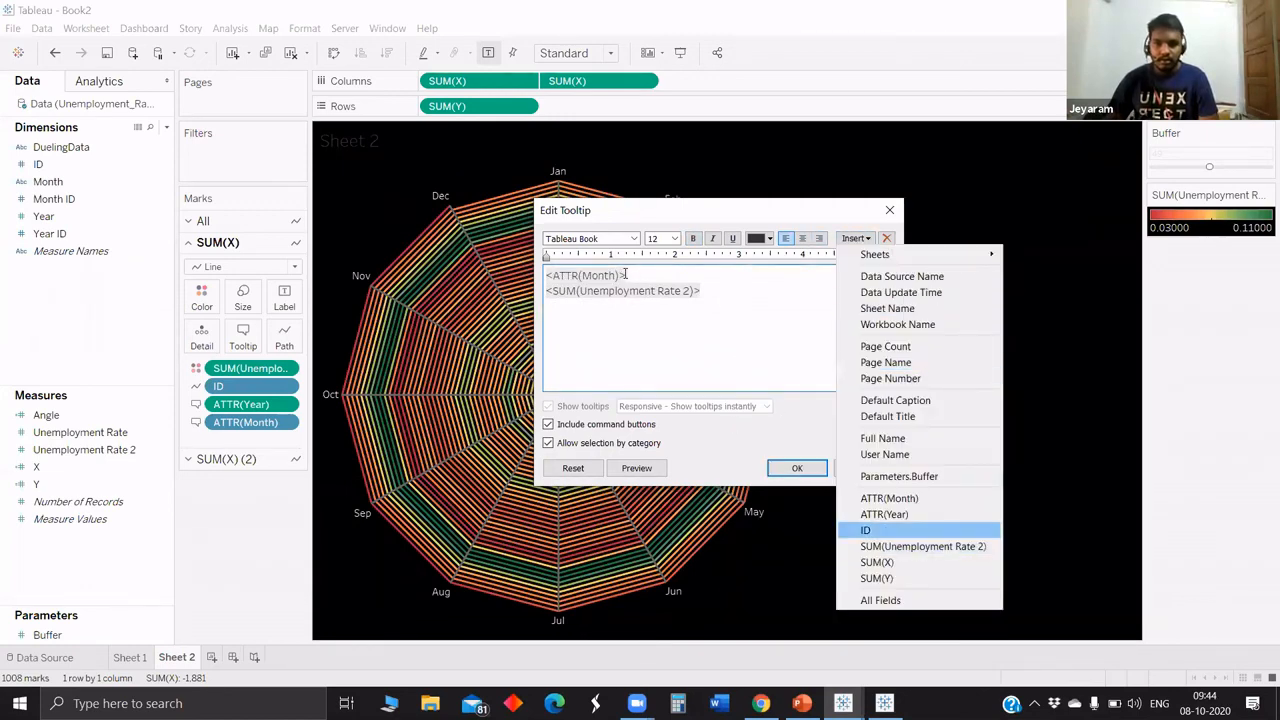
key("Return")
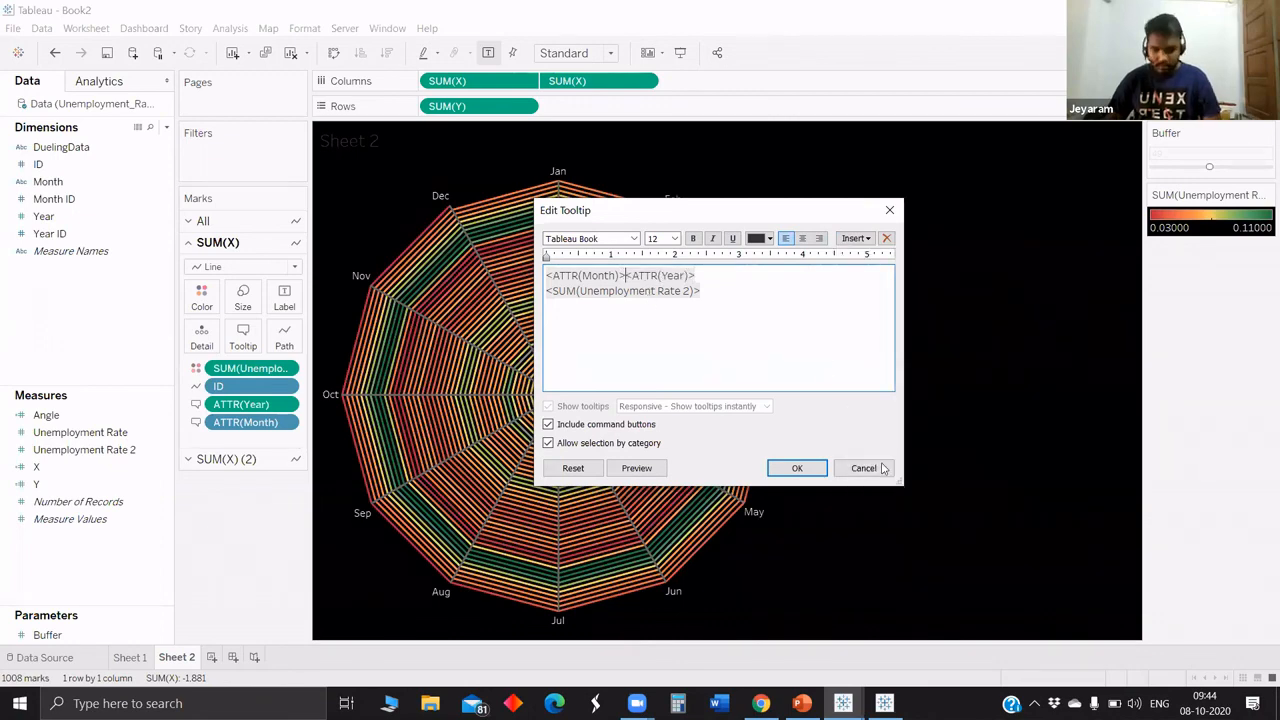
type(",")
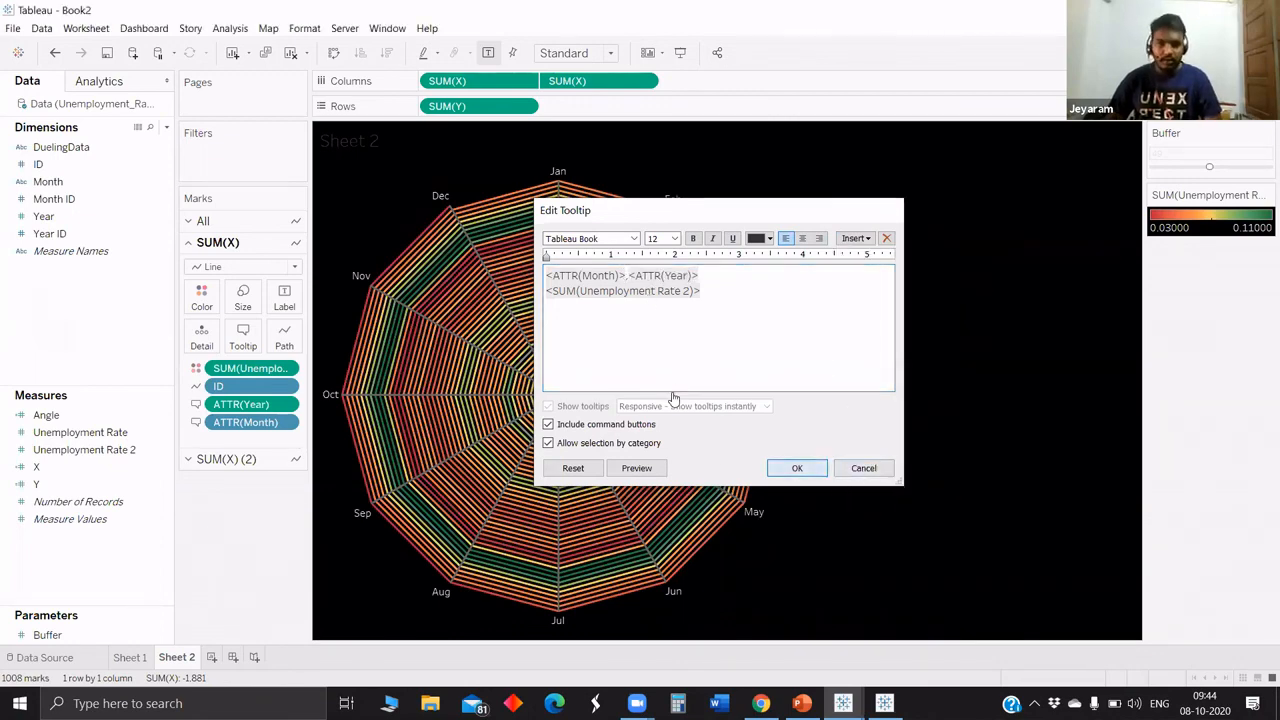
key("Return")
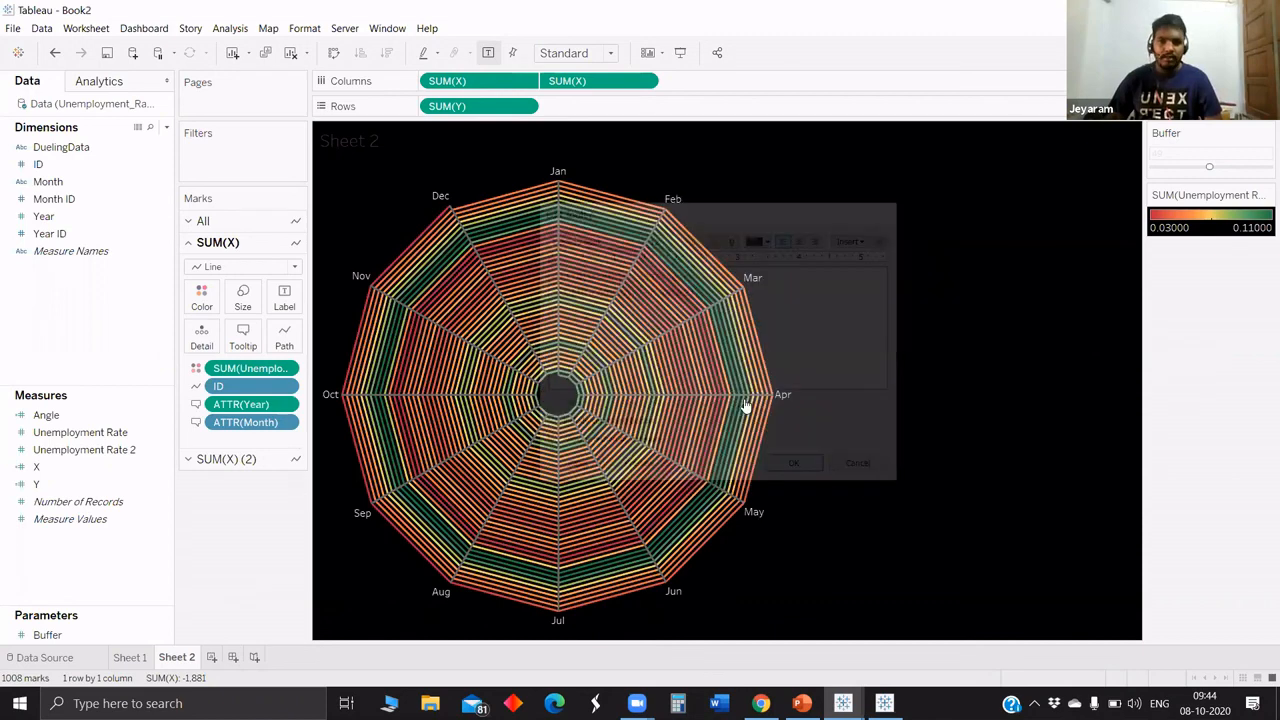